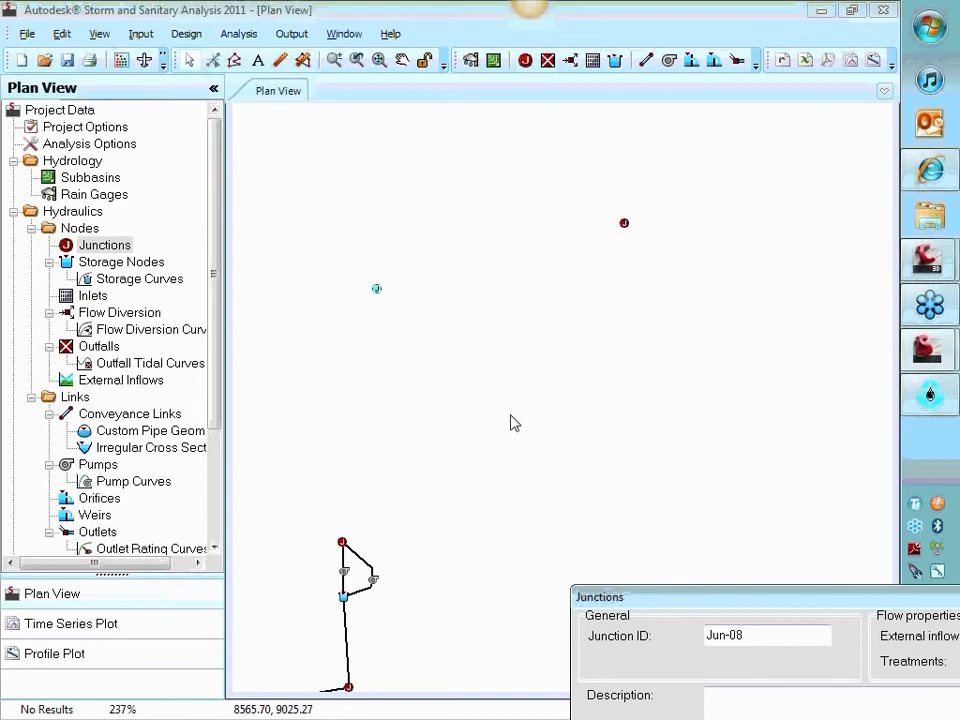
Check the invert and max/rim elevations of junction Jun-08 and close its properties
left_click_drag(692, 600, 568, 230)
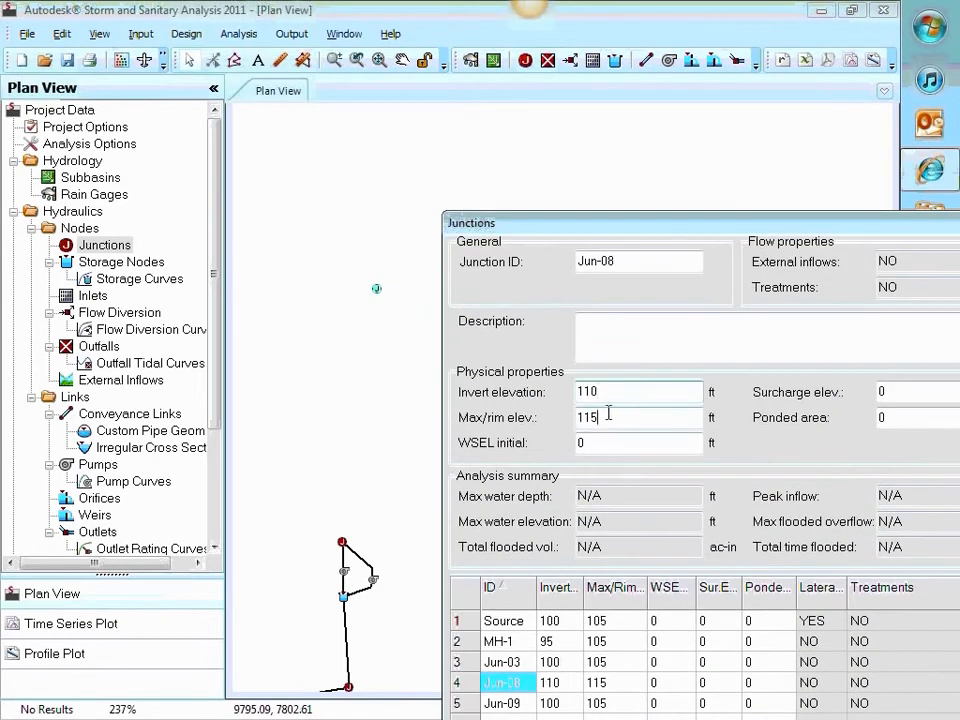
double_click(586, 419)
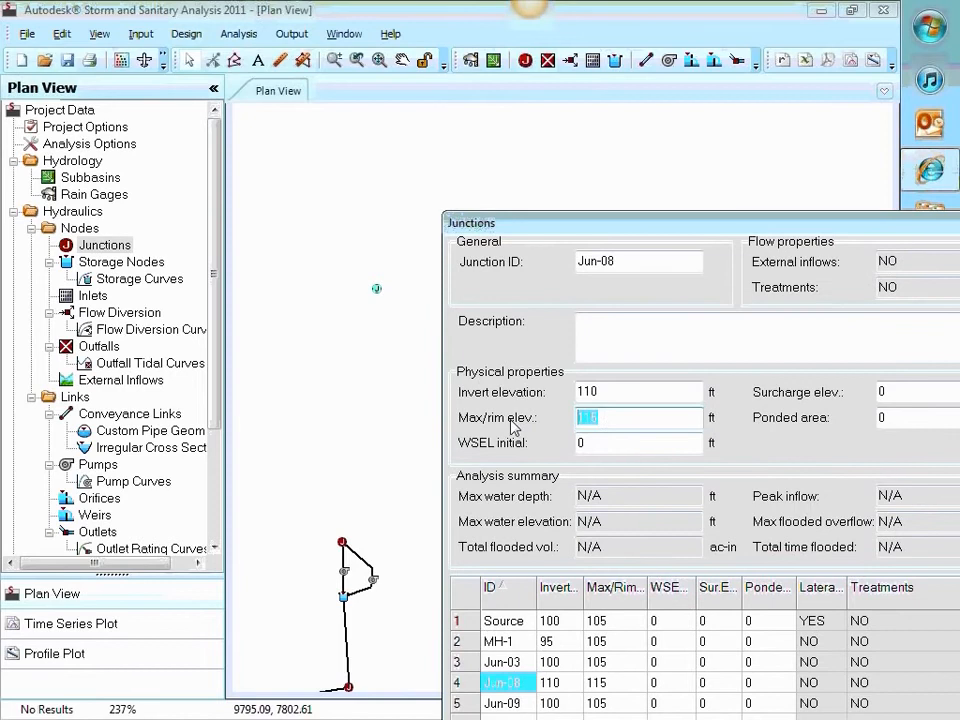
double_click(613, 392)
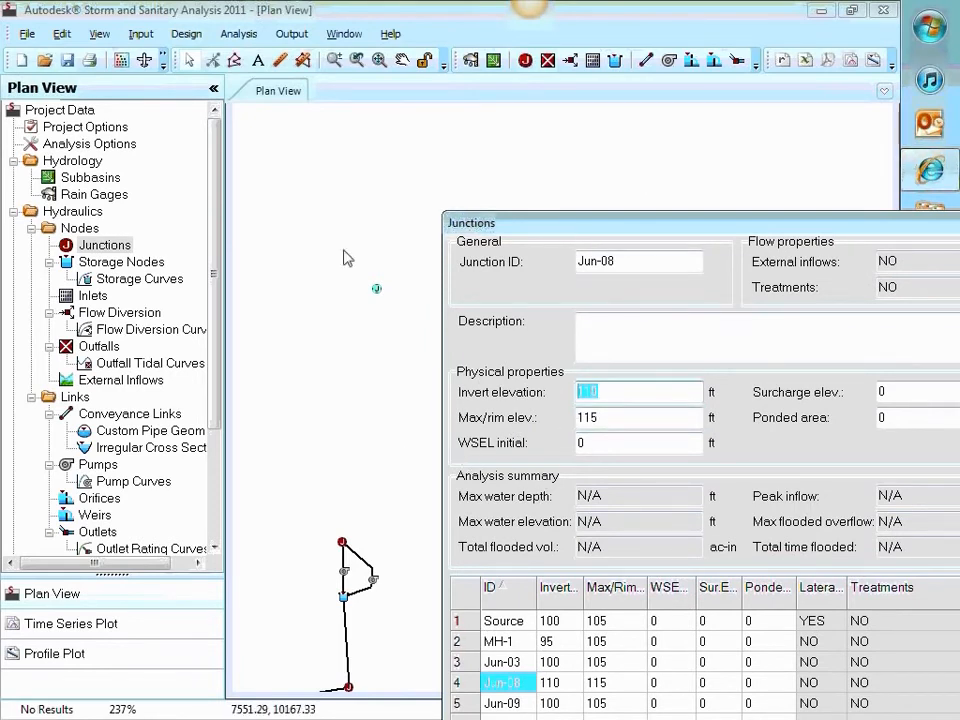
left_click_drag(643, 221, 423, 116)
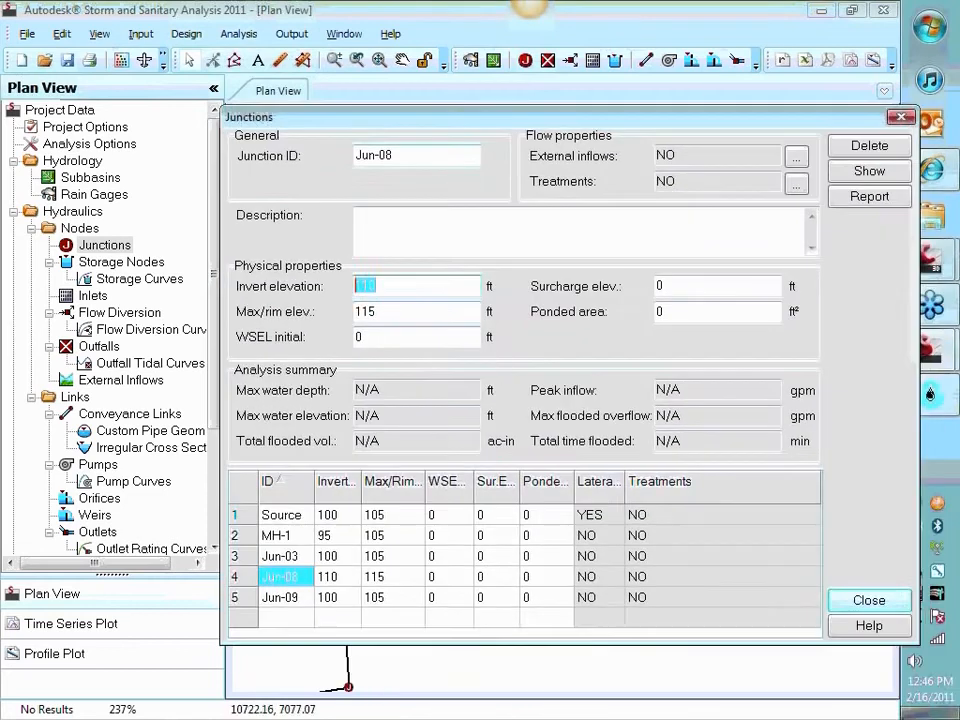
left_click(869, 601)
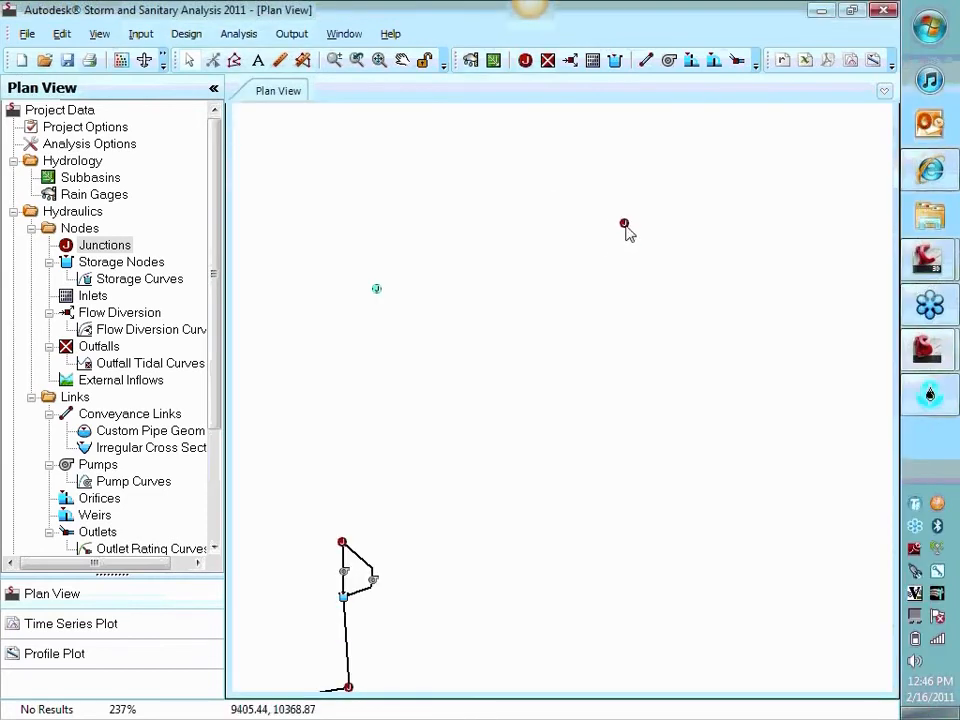
Set junction Jun-09's invert elevation to 150 ft and its max/rim elevation to 155 ft
double_click(626, 226)
double_click(396, 285)
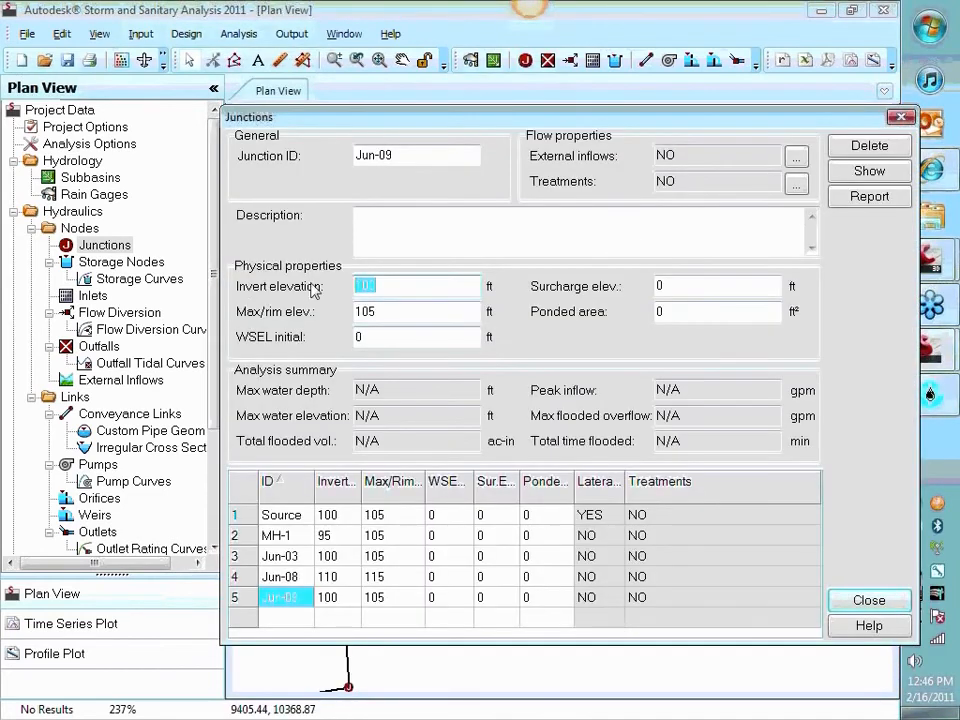
type("115")
left_click_drag(401, 287, 244, 287)
type("150")
key("Tab")
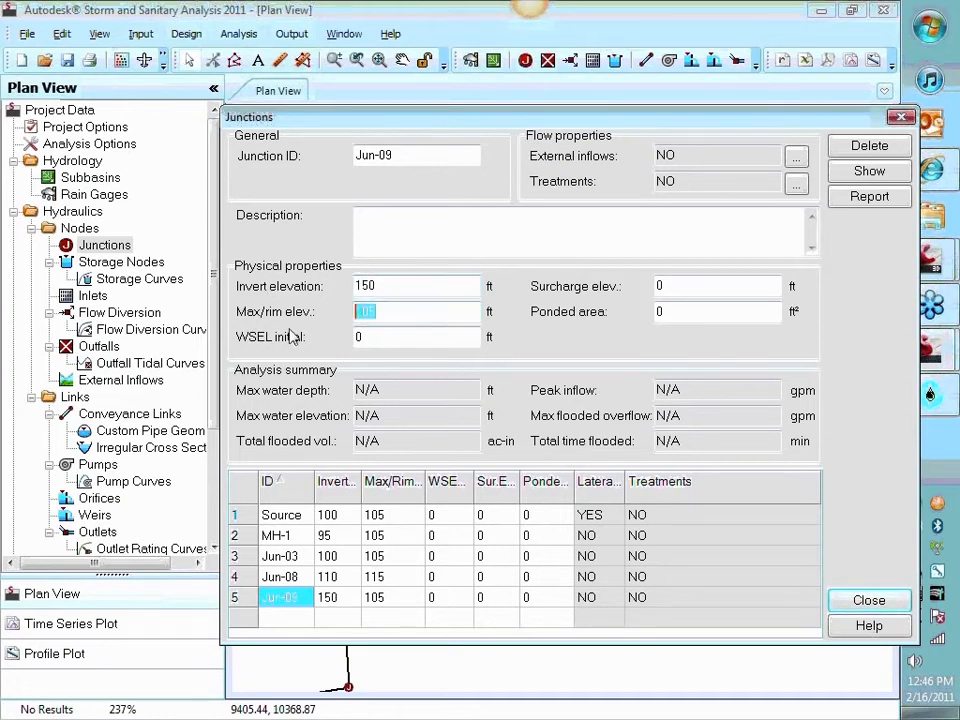
type("155")
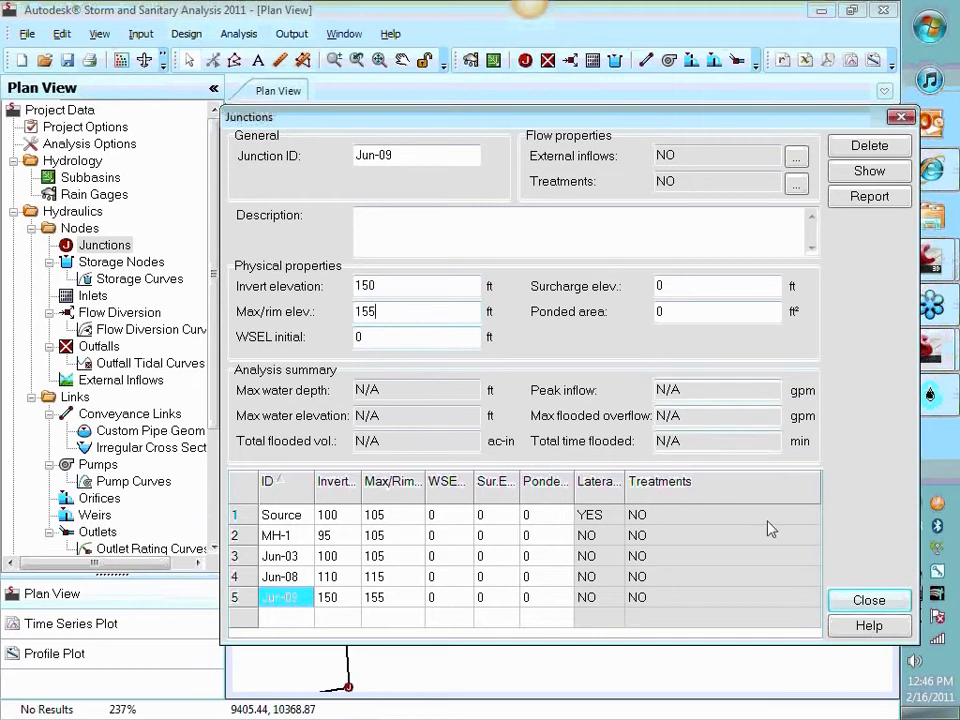
left_click(868, 601)
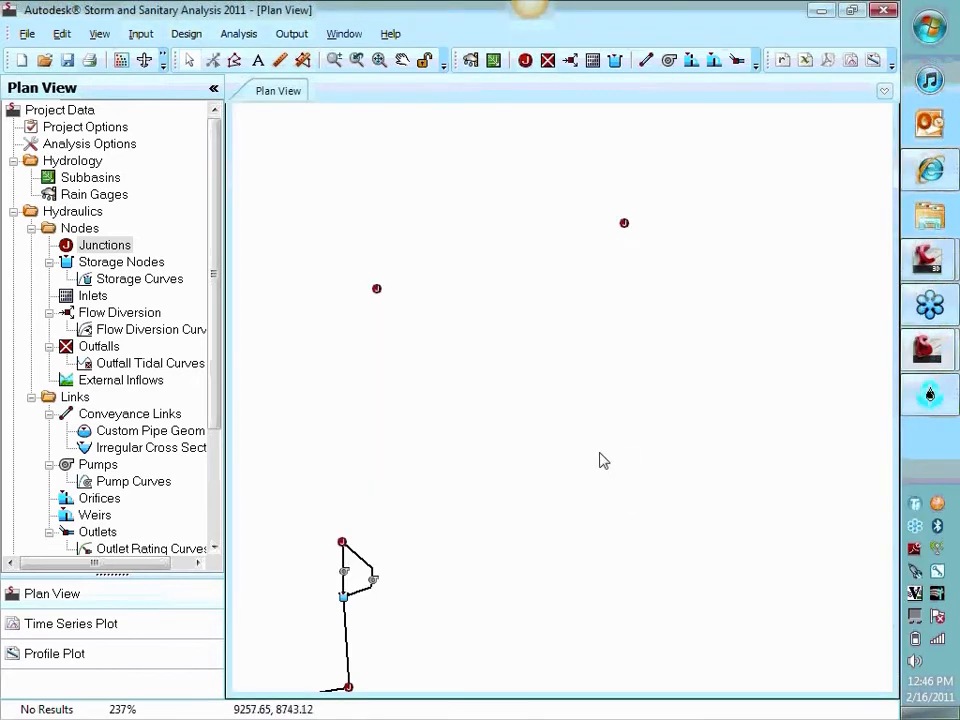
Draw a conveyance link with several bends from the junction above the pumps to junction Jun-08
left_click(646, 61)
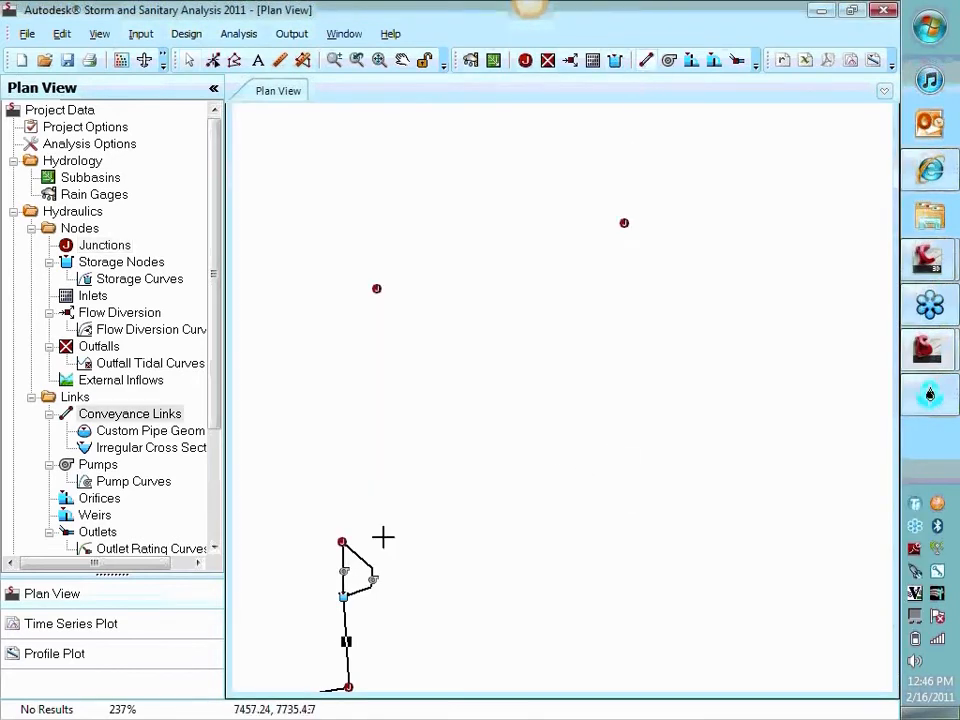
left_click(346, 541)
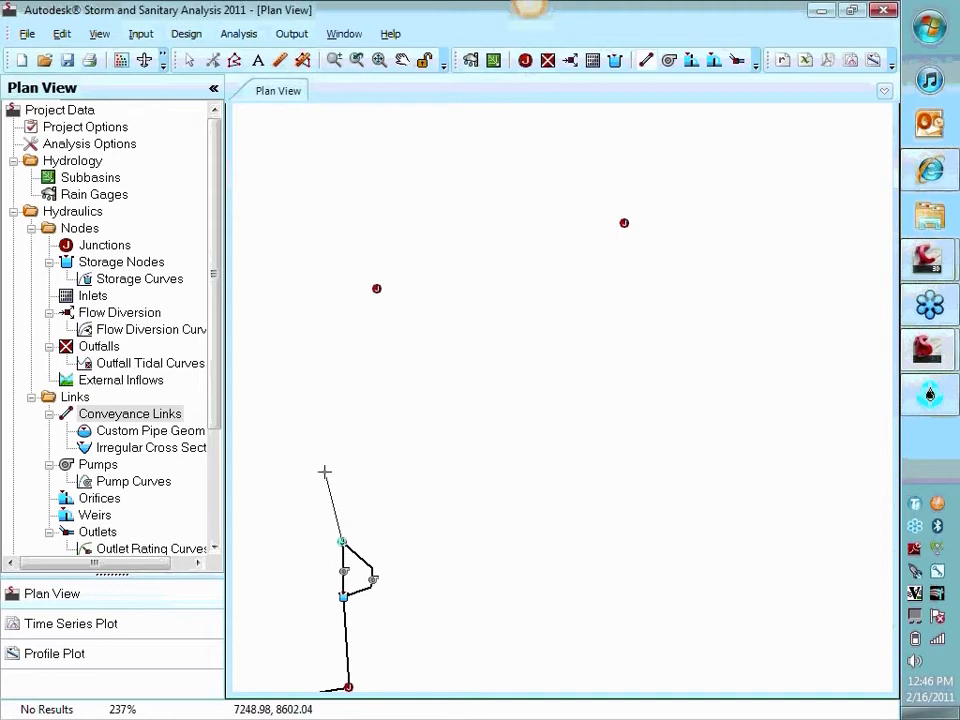
left_click(322, 423)
left_click(413, 411)
left_click(441, 355)
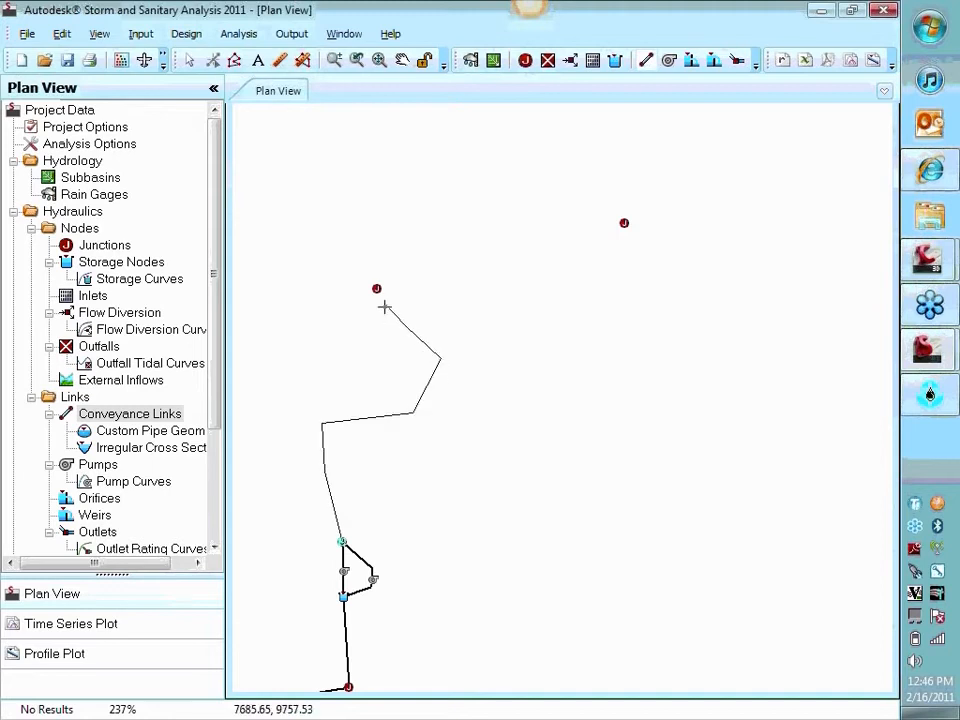
left_click(377, 290)
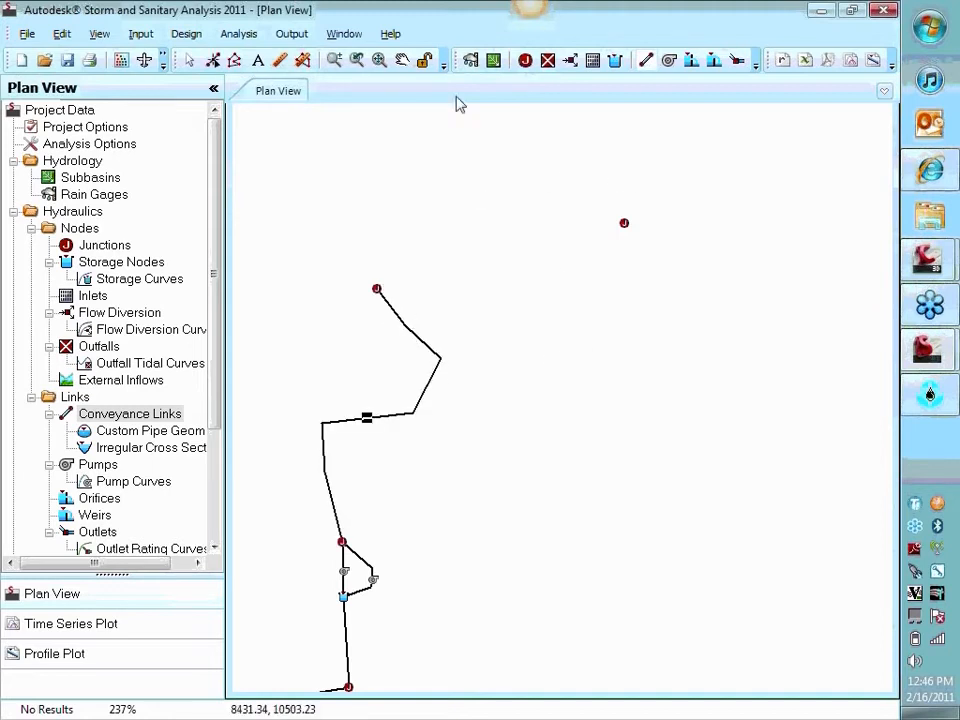
Draw a conveyance link from junction Jun-08 to Jun-09 with two intermediate vertices arching above them
left_click(377, 289)
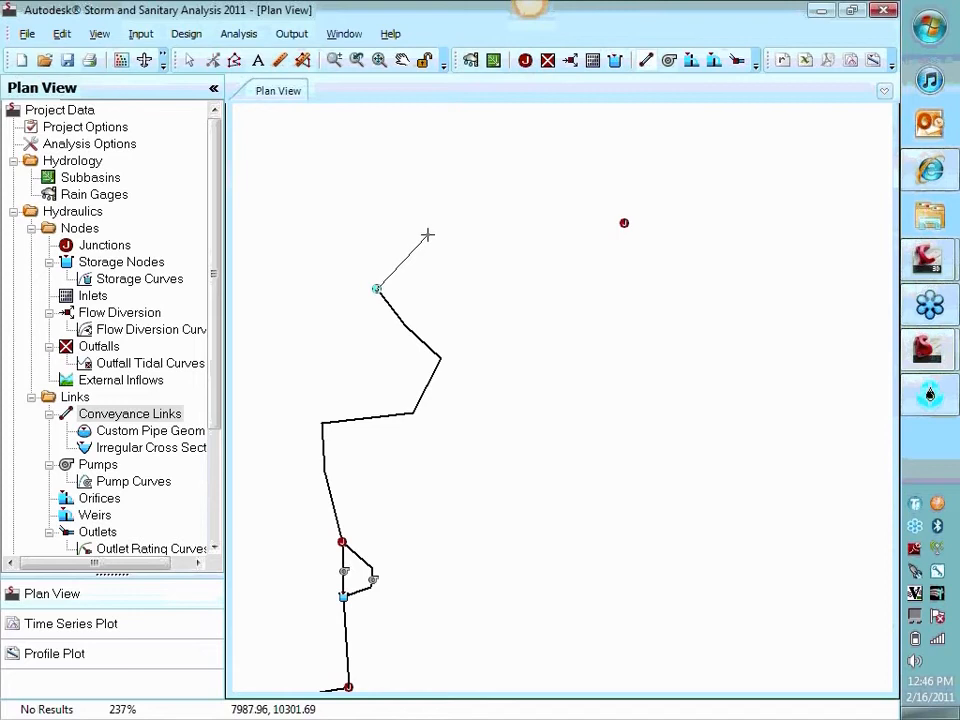
left_click(427, 236)
left_click(503, 189)
left_click(624, 222)
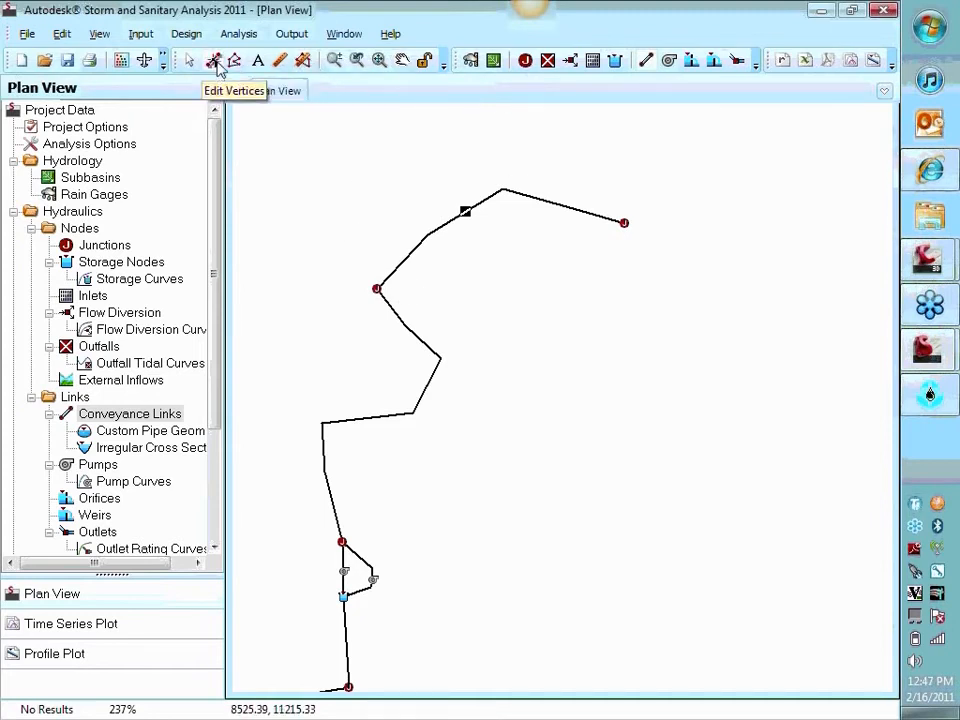
Edit the vertices of the Jun-08 to Jun-09 link, moving the vertex nearest Jun-08 slightly upward
left_click(214, 61)
left_click(429, 236)
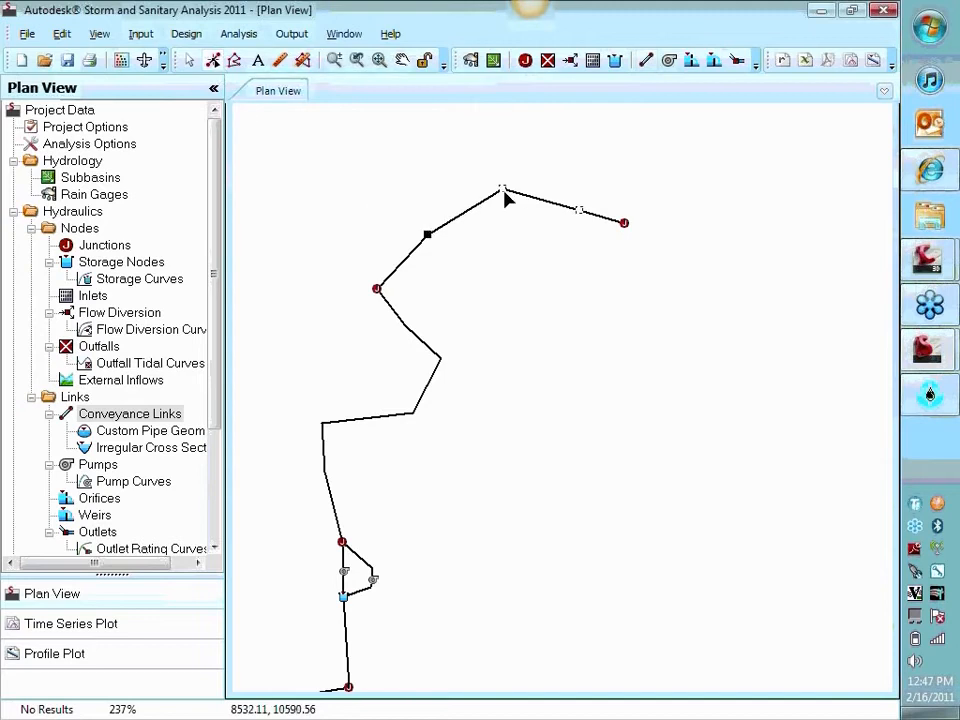
left_click_drag(503, 191, 506, 210)
left_click_drag(429, 234, 426, 213)
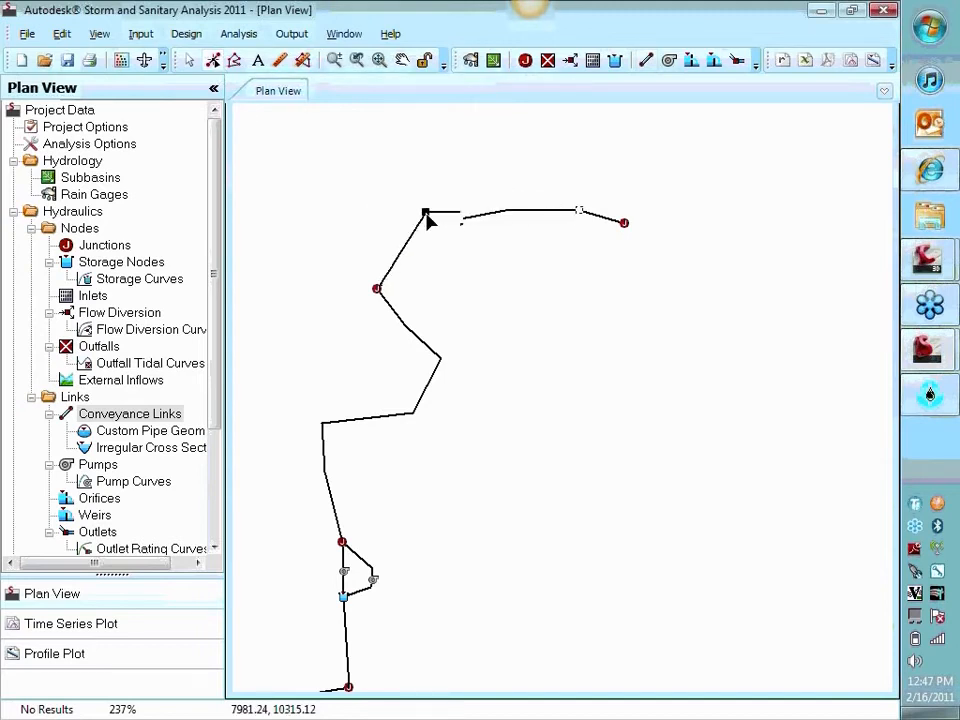
left_click_drag(507, 210, 506, 191)
Try out adding, moving and deleting an extra vertex on the Jun-08 to Jun-09 link
right_click(499, 195)
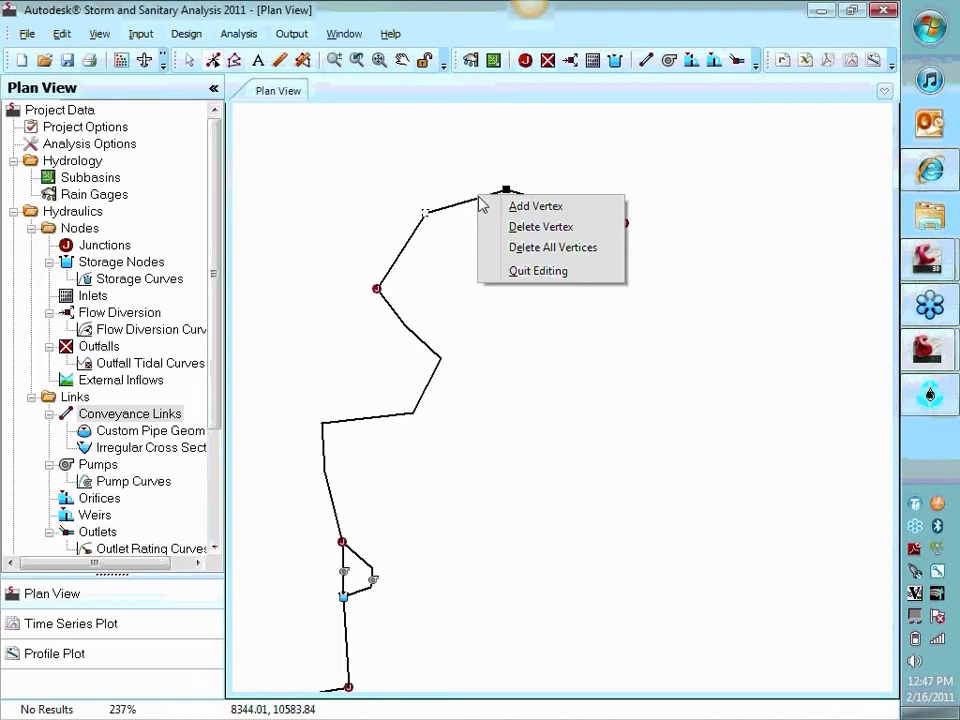
left_click(508, 206)
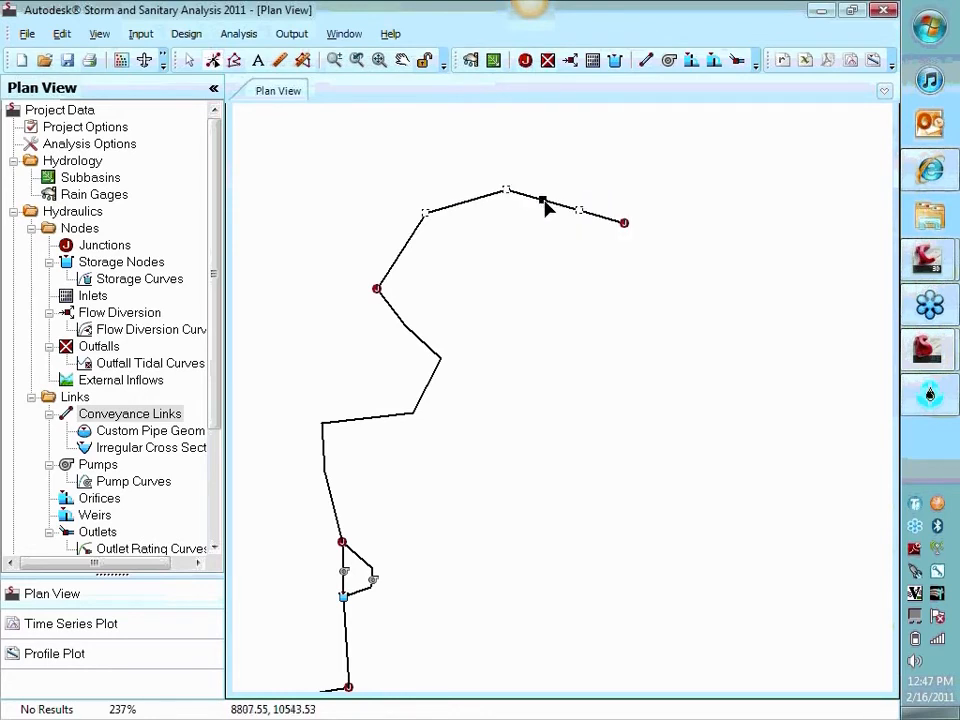
left_click_drag(542, 201, 550, 189)
right_click(506, 194)
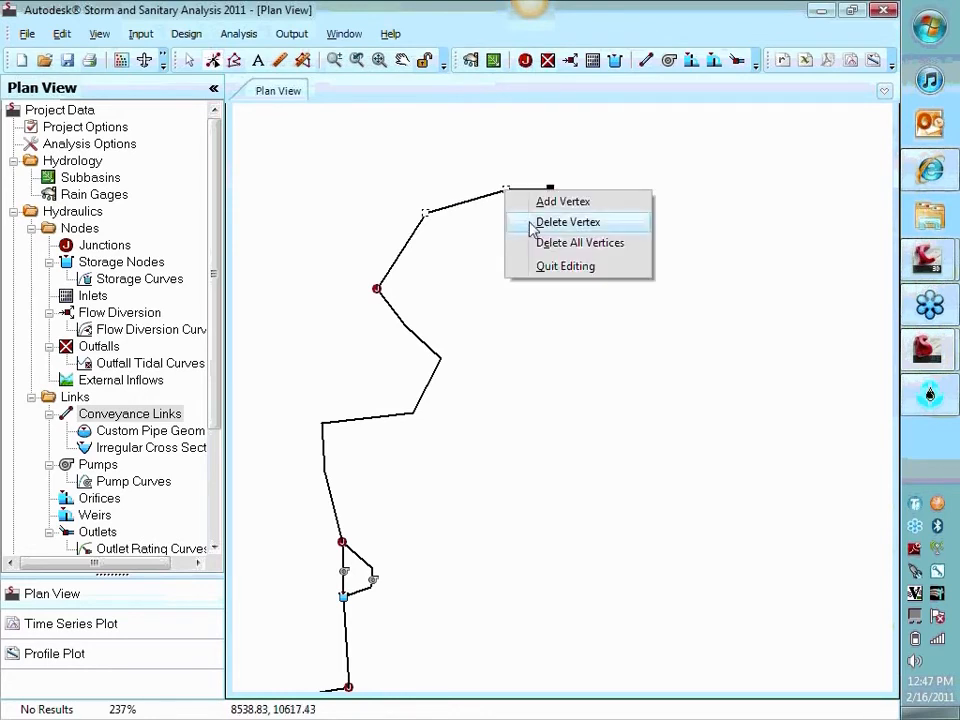
left_click(532, 223)
left_click(522, 229)
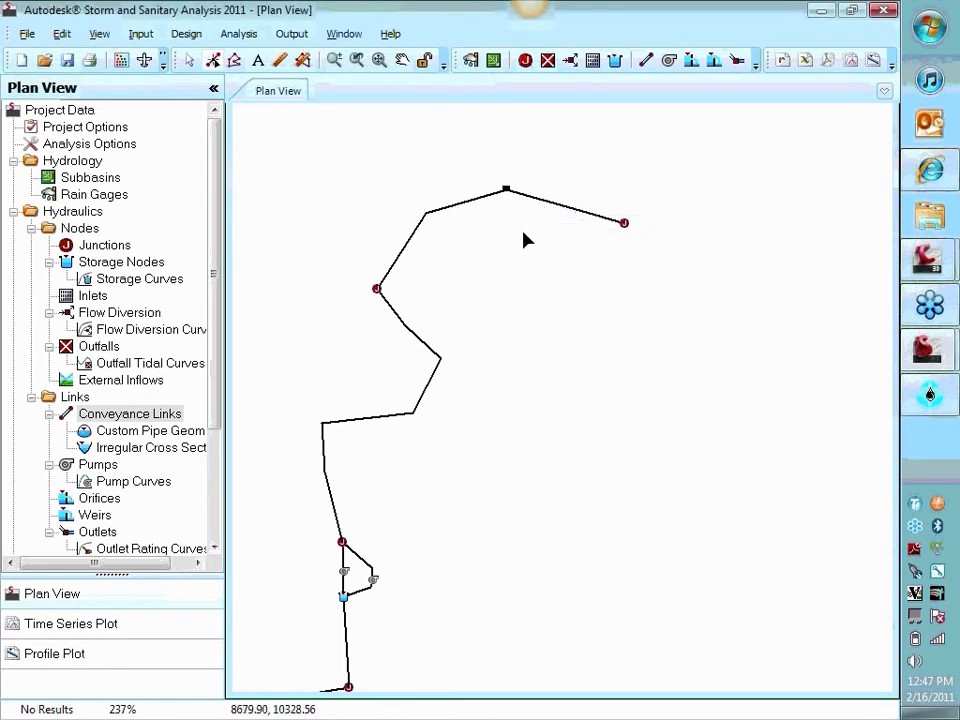
left_click(190, 62)
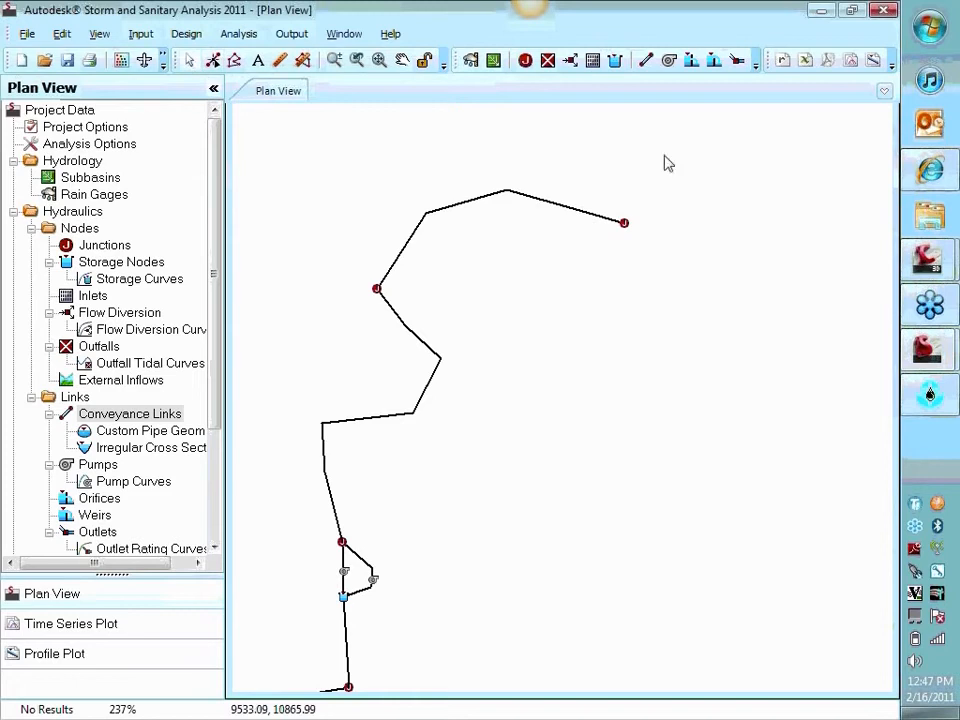
Place an outfall beyond Jun-09 and connect that junction to it with a straight conveyance link
left_click(550, 61)
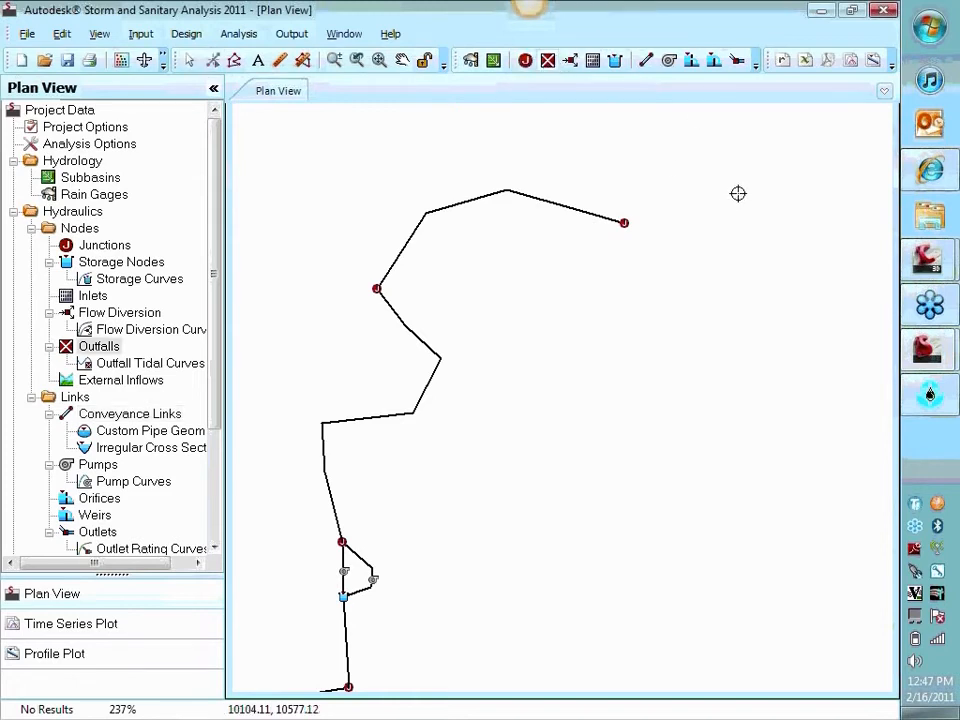
left_click(646, 61)
left_click(624, 222)
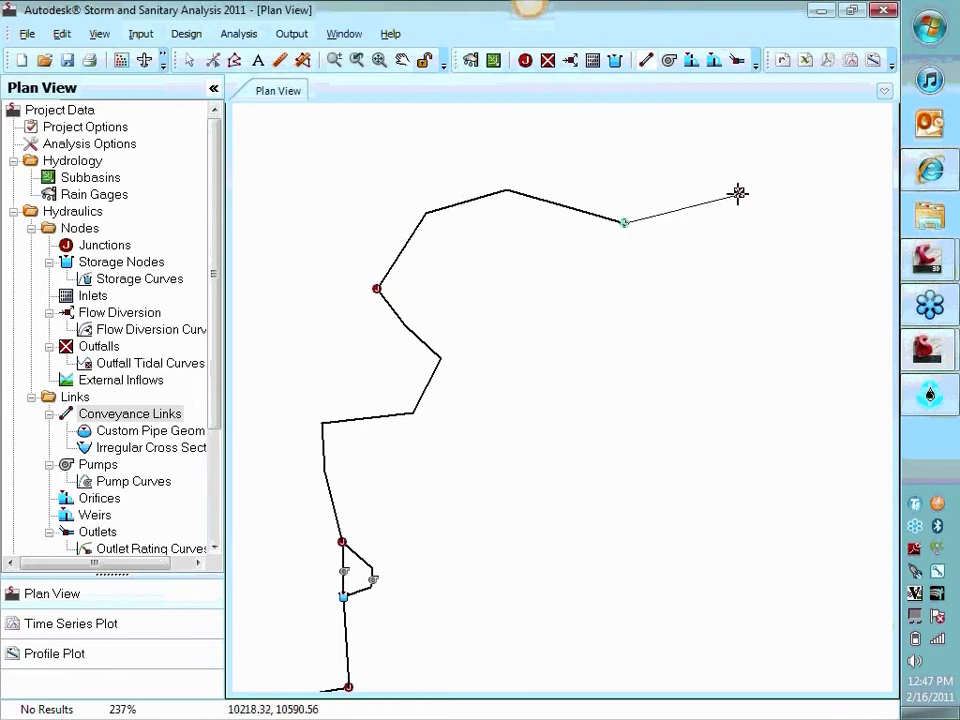
left_click(738, 192)
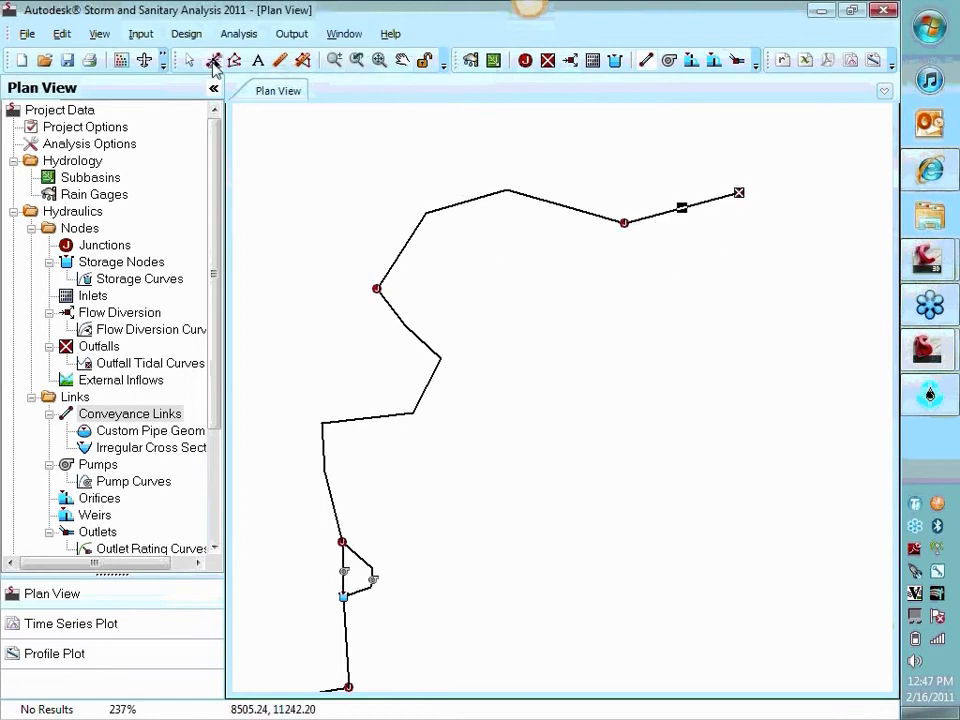
left_click(189, 63)
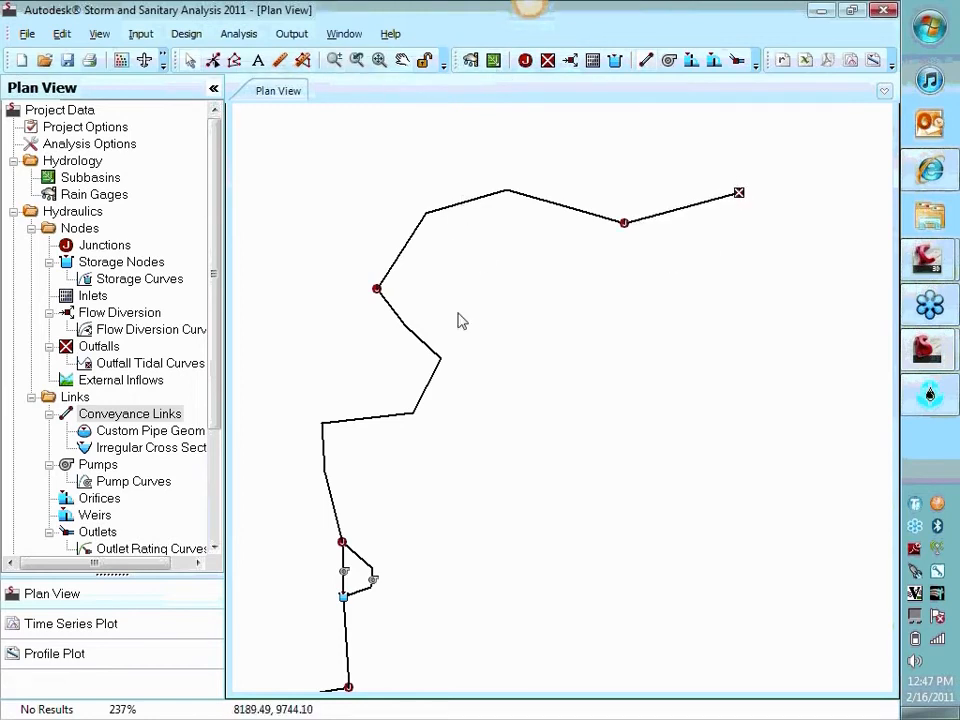
Change the shape of Link-03, between Jun-03 and Jun-08, to a Circular Force Main pipe
double_click(437, 359)
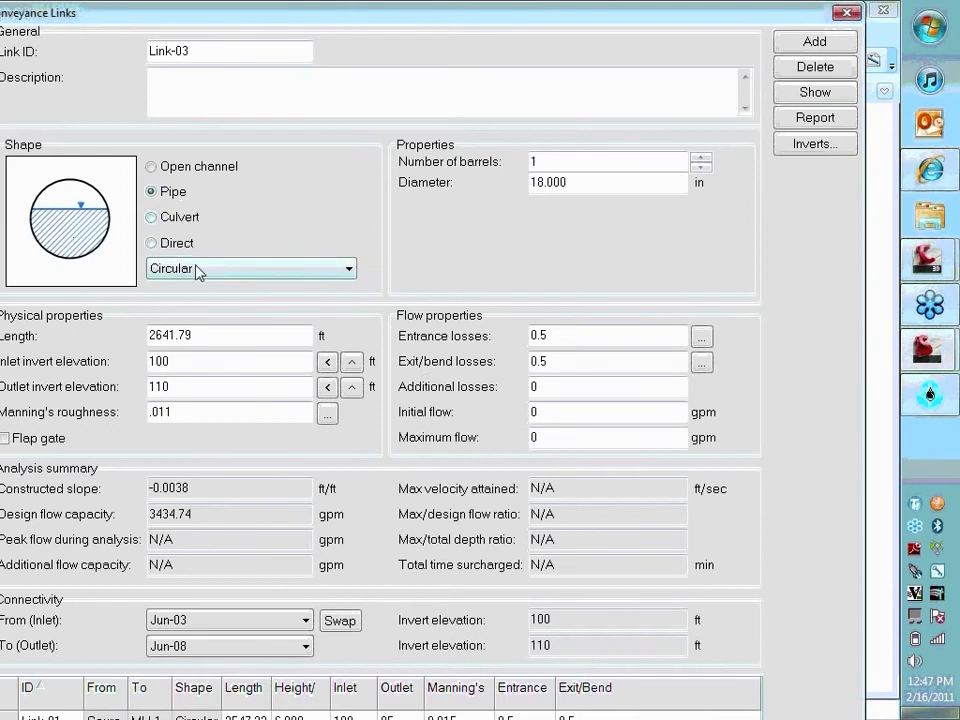
double_click(598, 185)
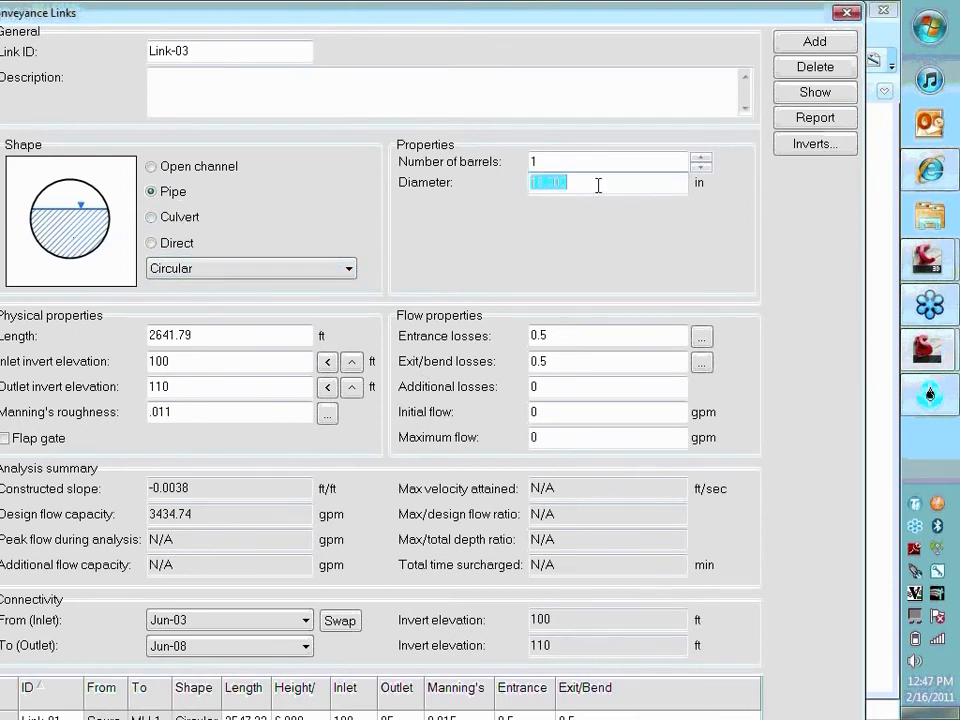
type("2")
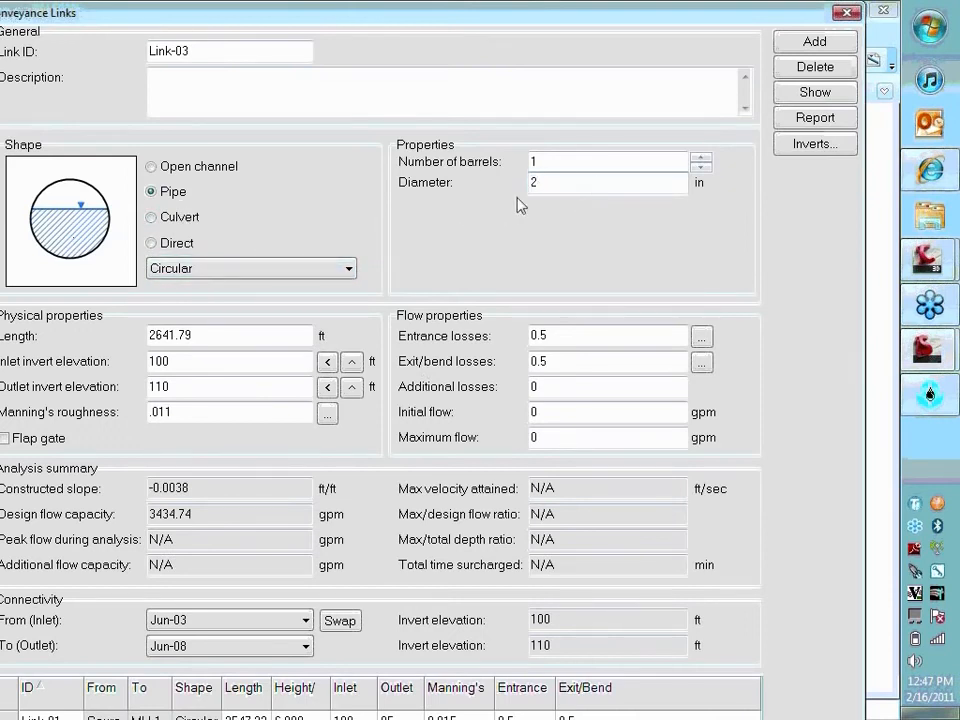
left_click(283, 270)
left_click(264, 304)
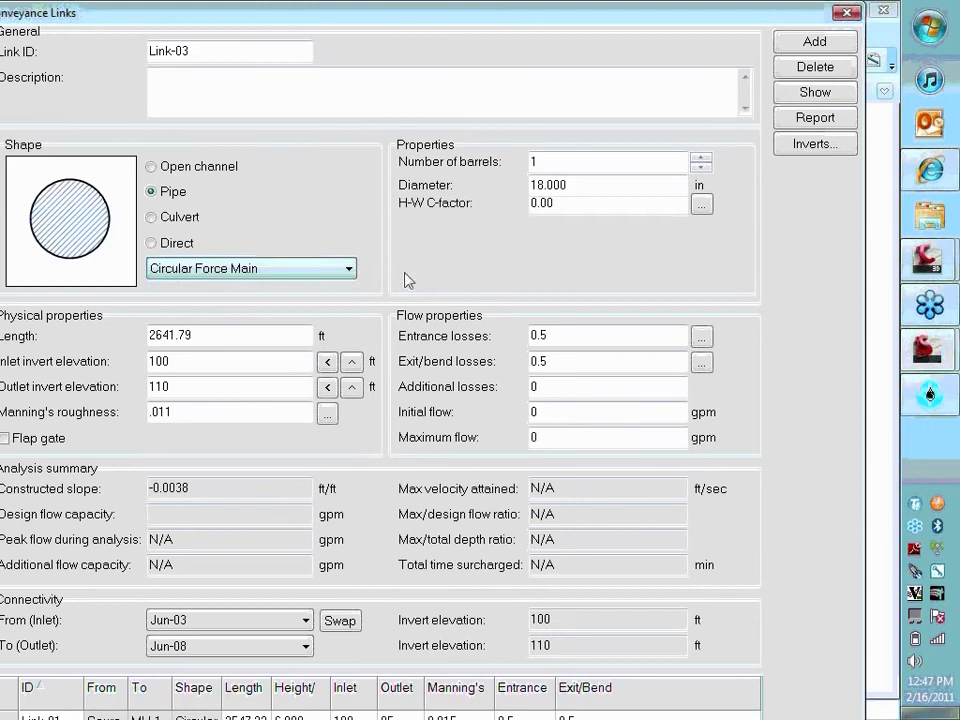
Give Link-03 an H-W C-factor of 120 and a diameter of 2 in, and close its properties
double_click(571, 204)
type("120")
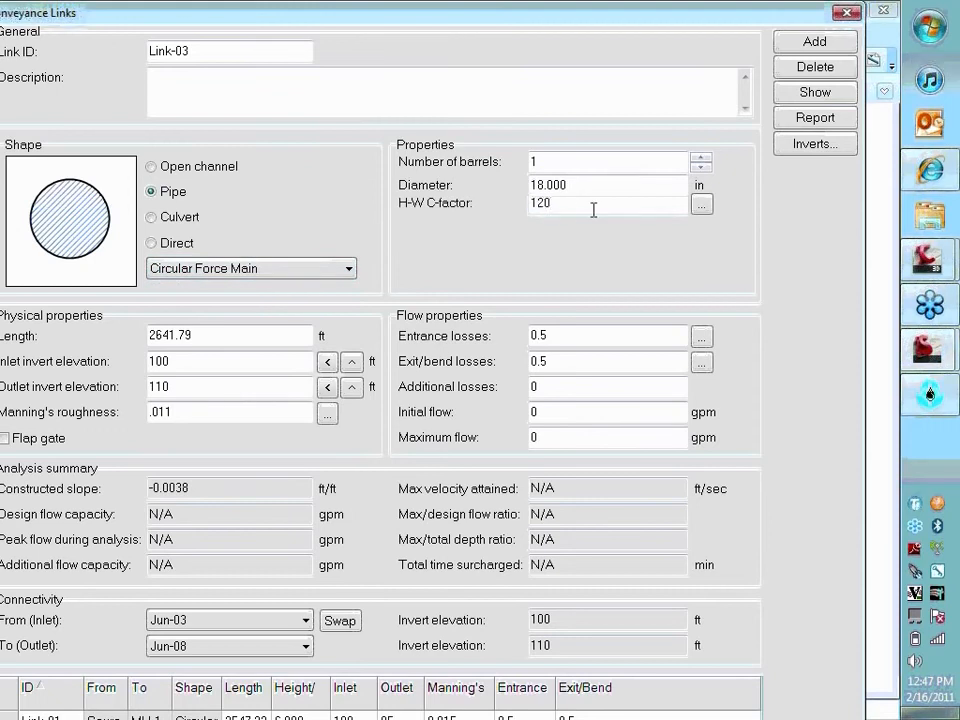
double_click(594, 187)
type("2")
left_click(330, 386)
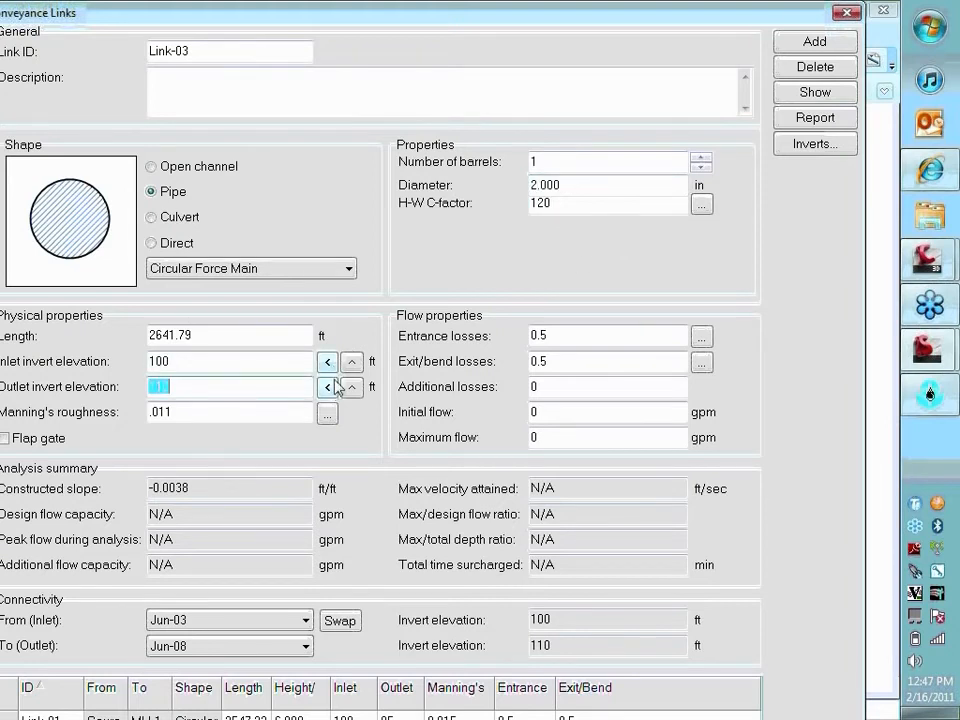
key("Escape")
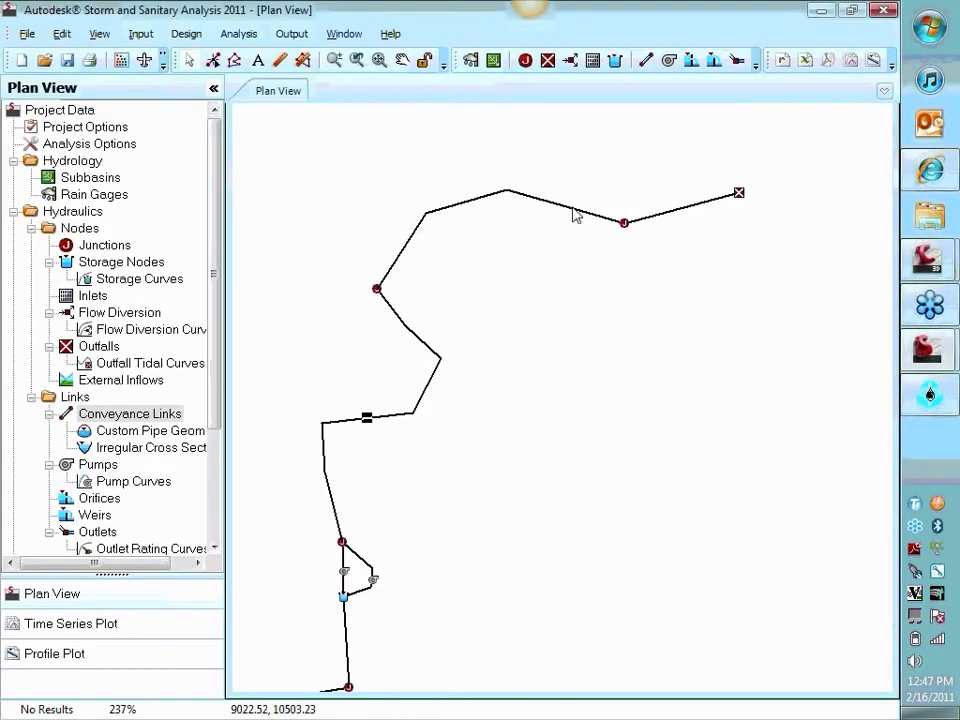
Change the shape of Link-04, between Jun-08 and Jun-09, to a Circular Force Main pipe
double_click(573, 212)
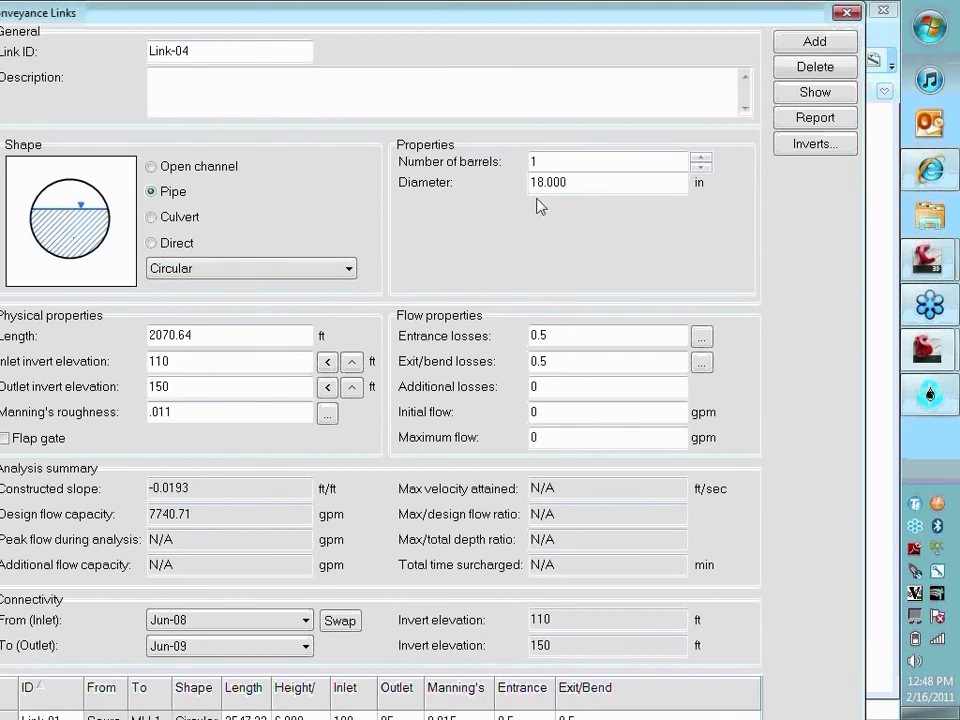
left_click(229, 274)
left_click(222, 302)
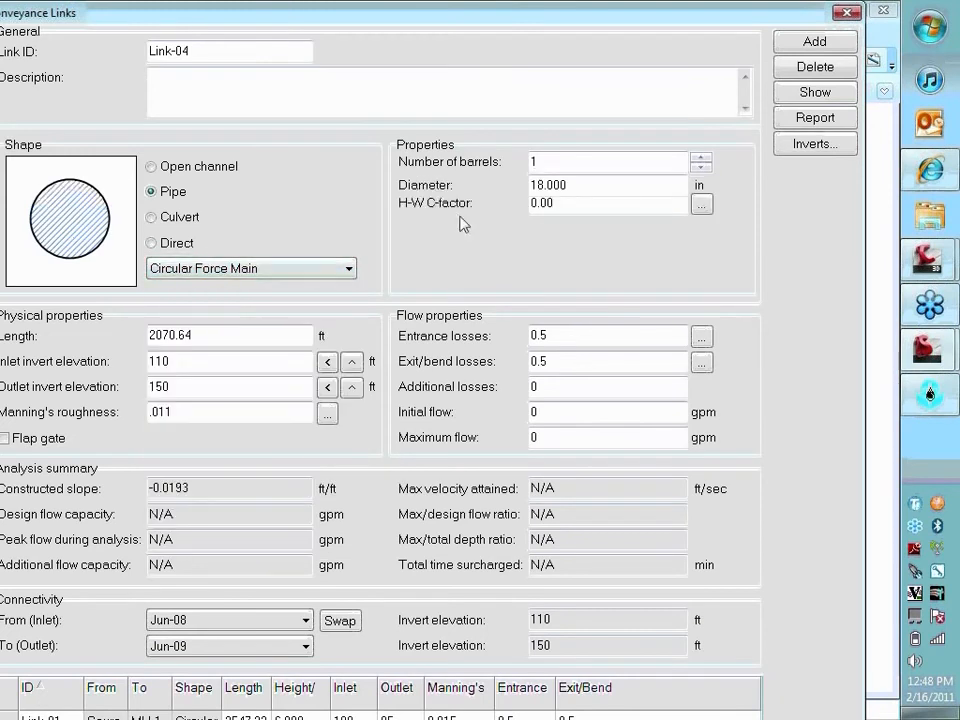
Give Link-04 an H-W C-factor of 120 and a diameter of 2 in, and close its properties
double_click(575, 206)
type("120")
double_click(589, 185)
type("2")
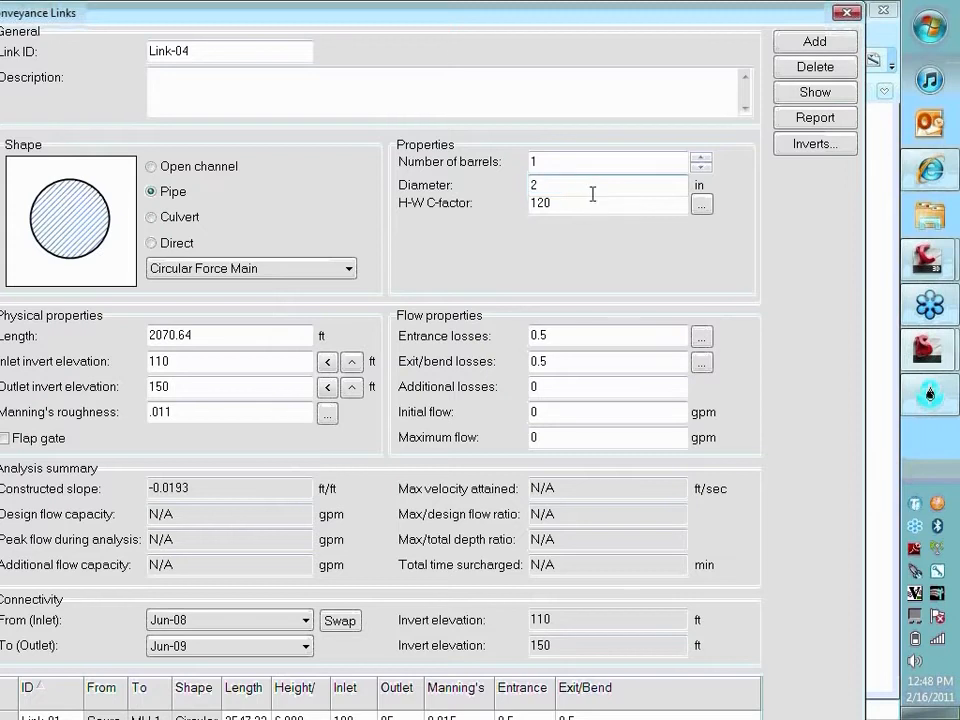
key("Return")
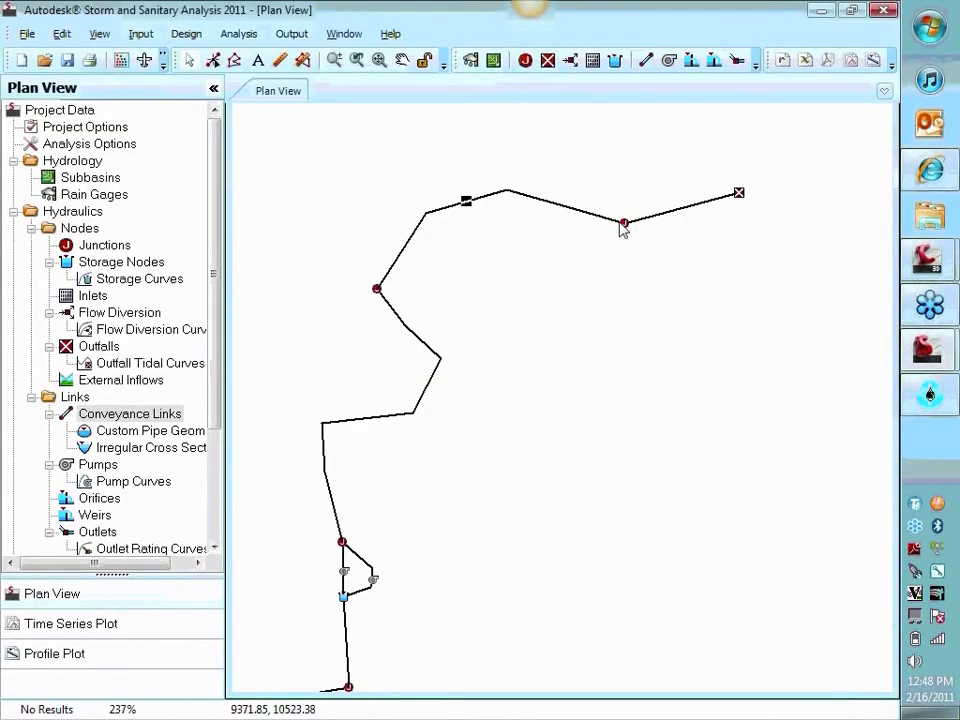
Set Link-05, between Jun-09 and the outfall, to a 12 in diameter and an outlet invert elevation of 145 ft
left_click(623, 224)
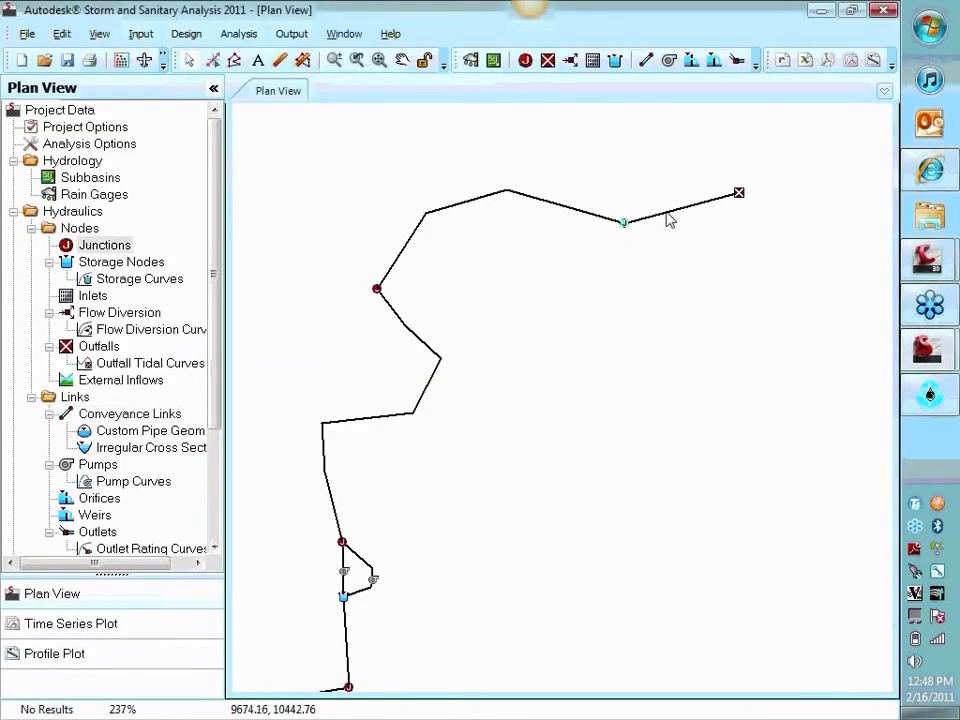
double_click(667, 211)
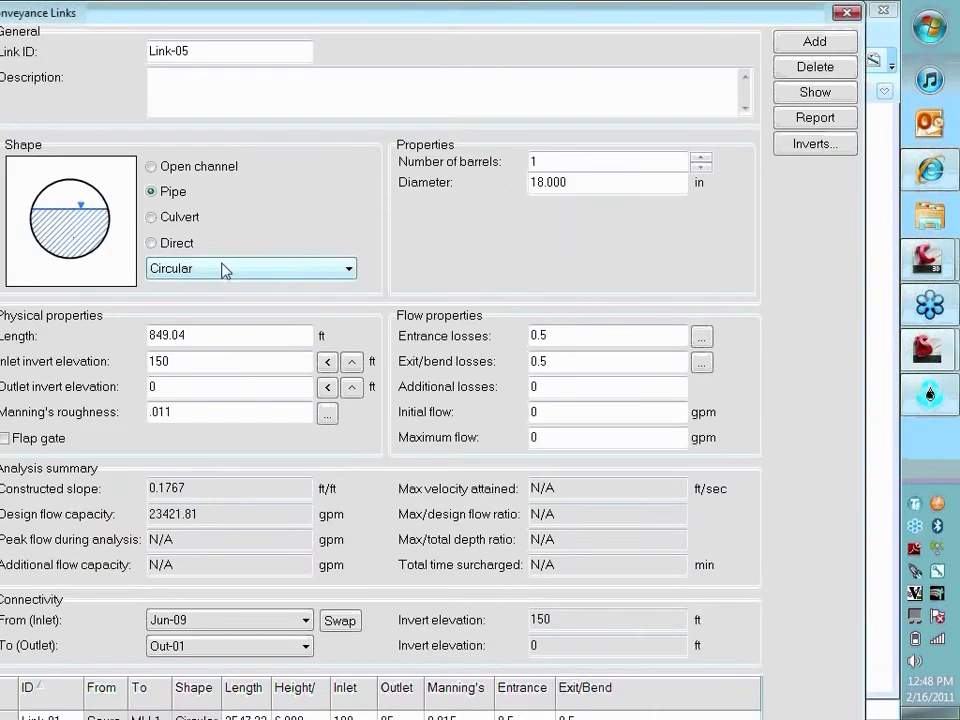
left_click_drag(677, 181, 421, 195)
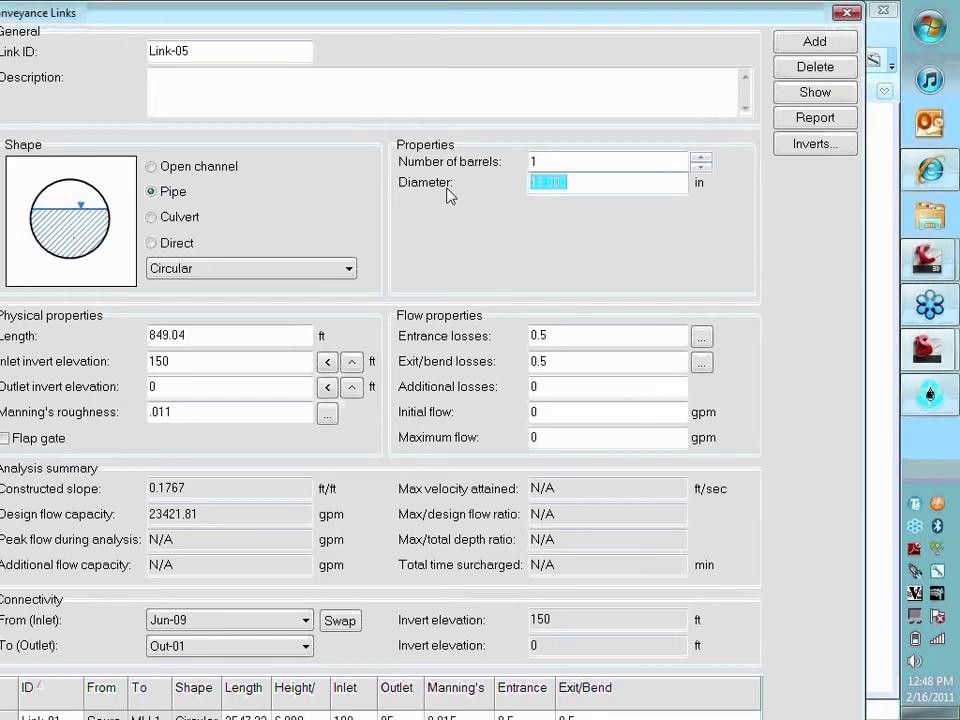
type("12")
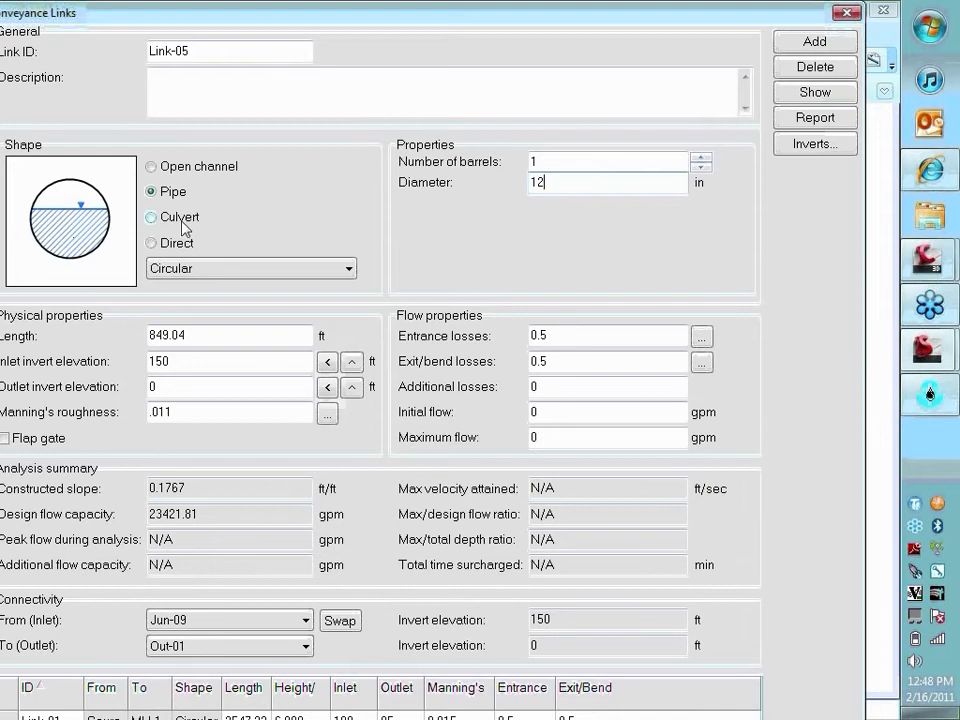
left_click(328, 362)
left_click(268, 387)
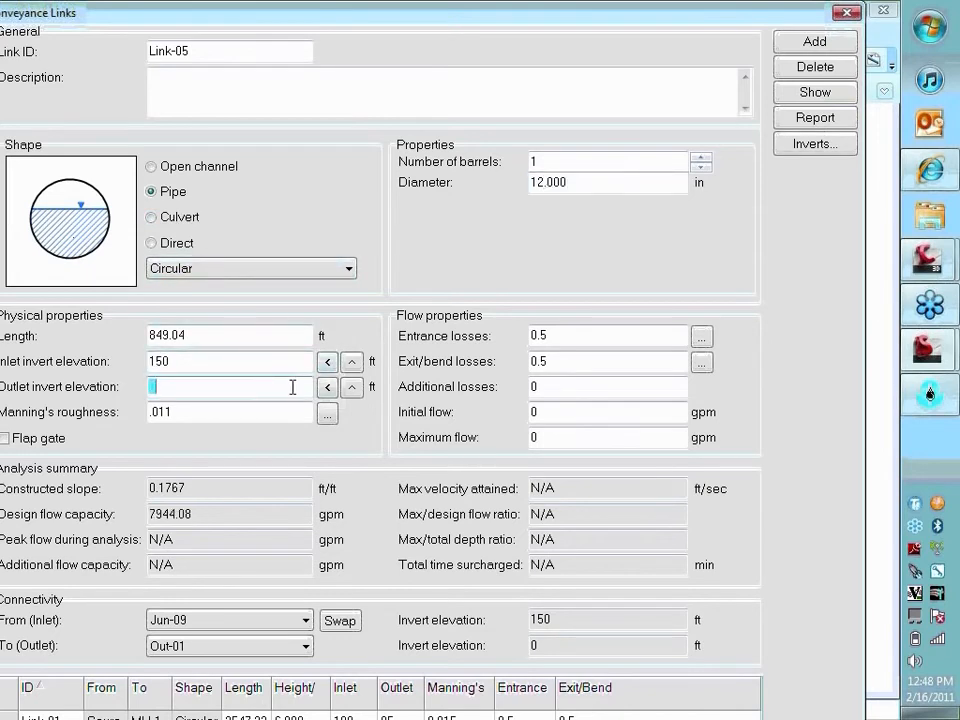
type("145")
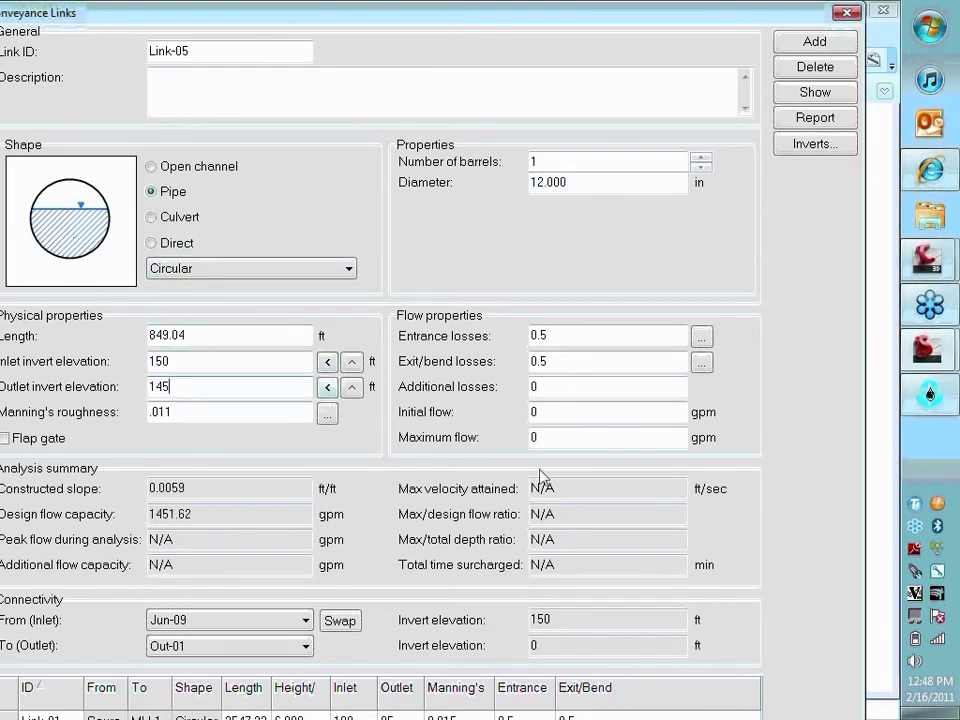
key("Tab")
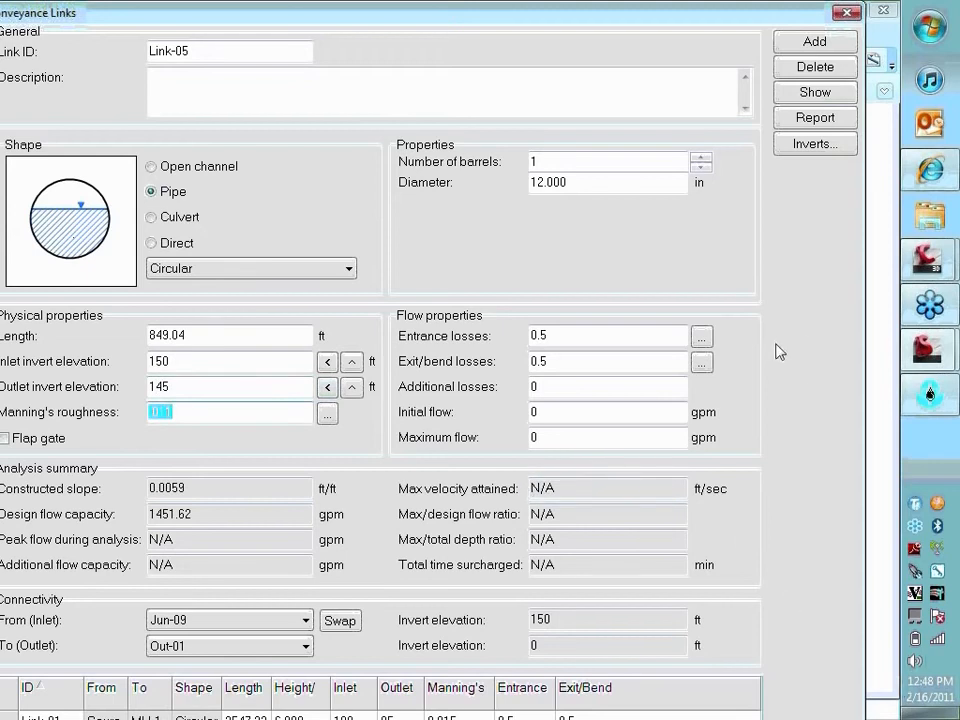
key("Escape")
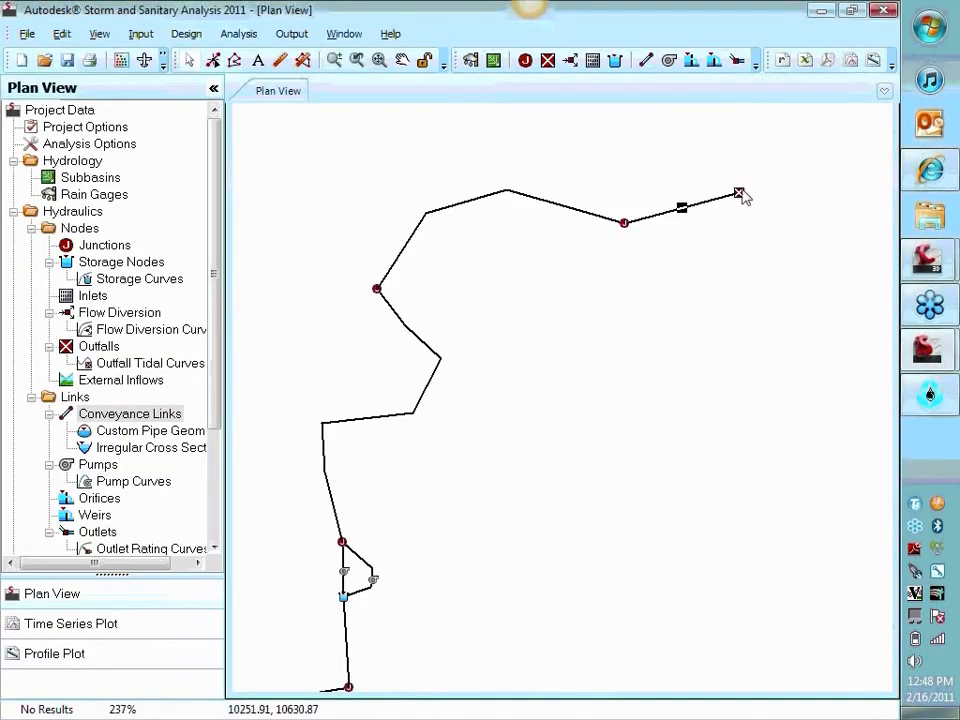
Set outfall Out-01's invert elevation to 145 ft, with Normal as the boundary condition type
double_click(741, 192)
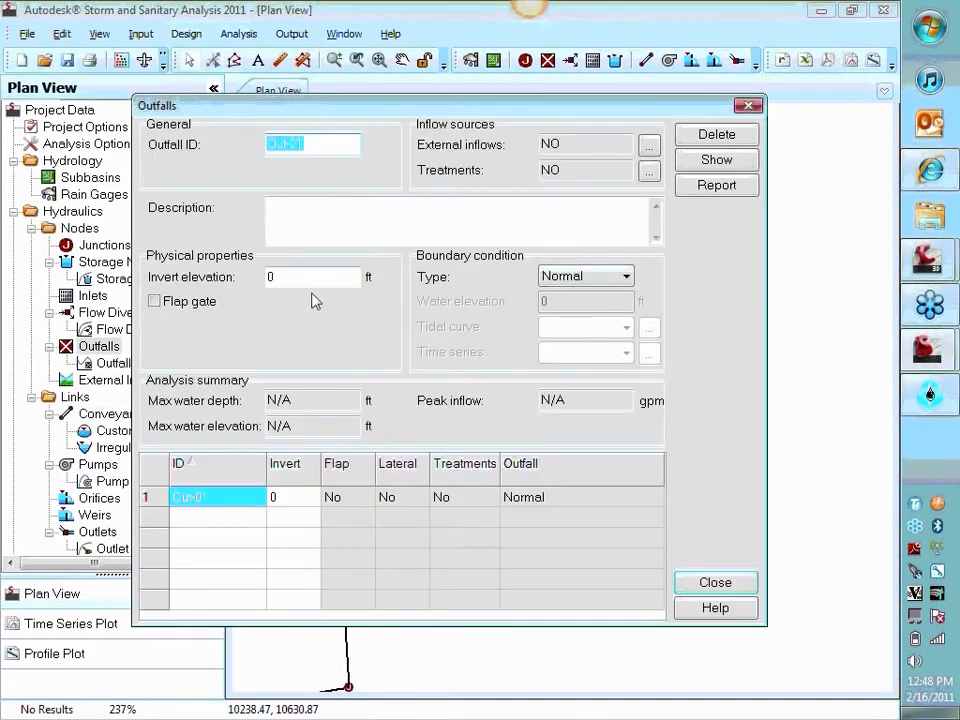
left_click(309, 276)
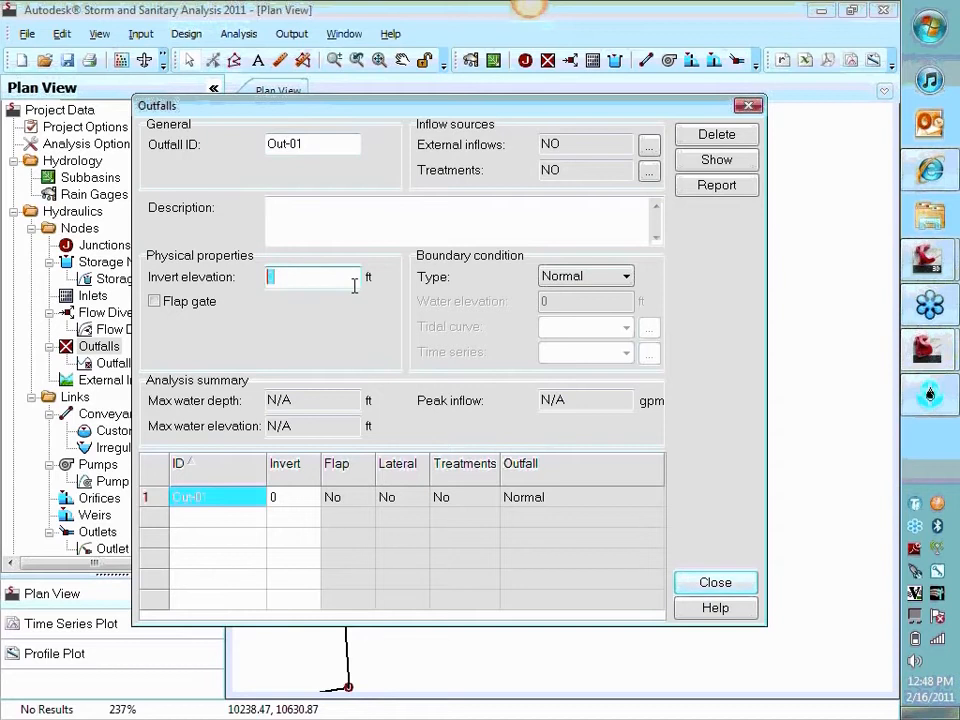
type("145")
key("Tab")
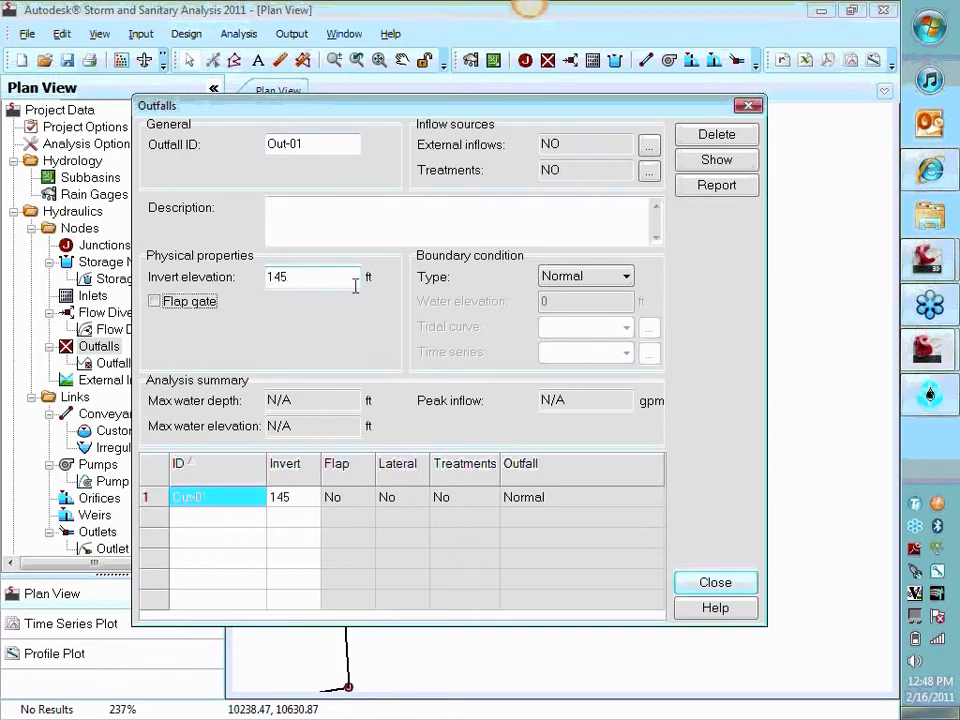
left_click(557, 280)
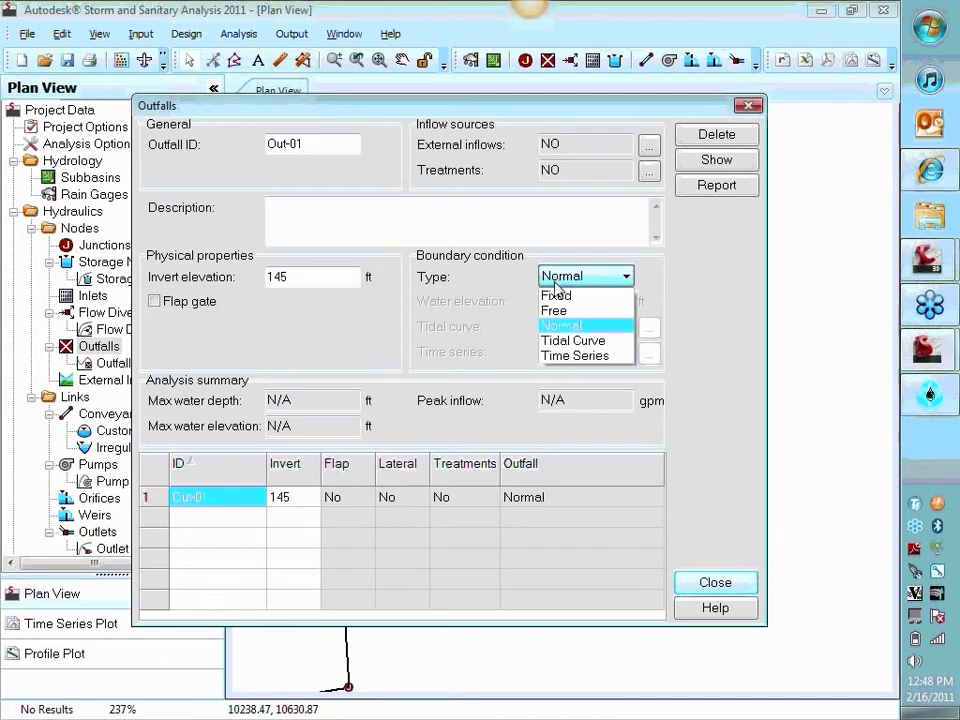
left_click(563, 326)
left_click(451, 231)
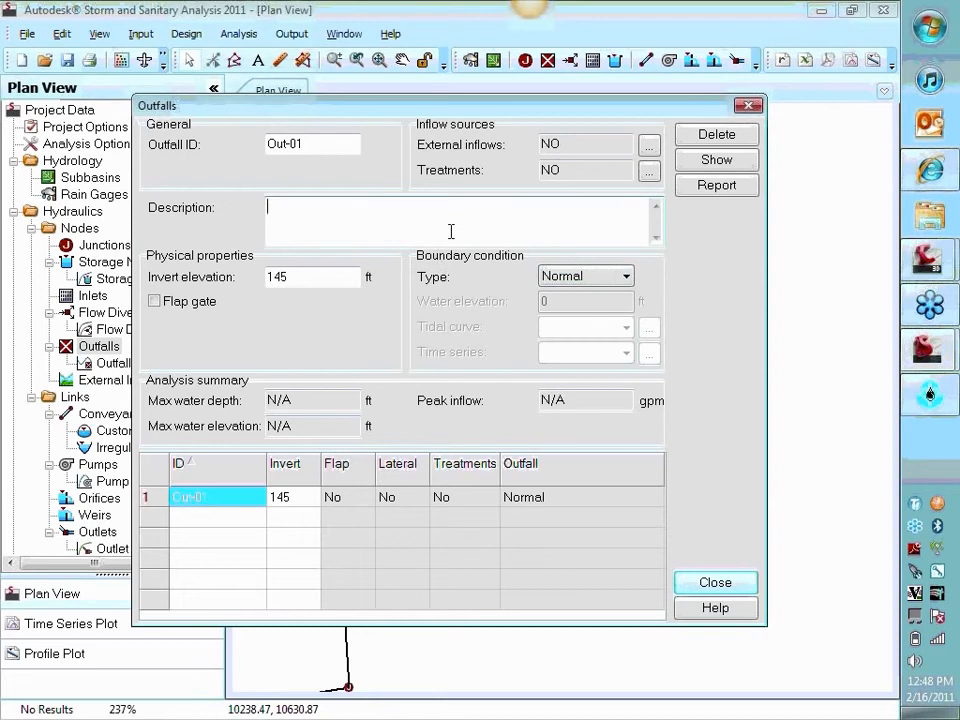
key("Escape")
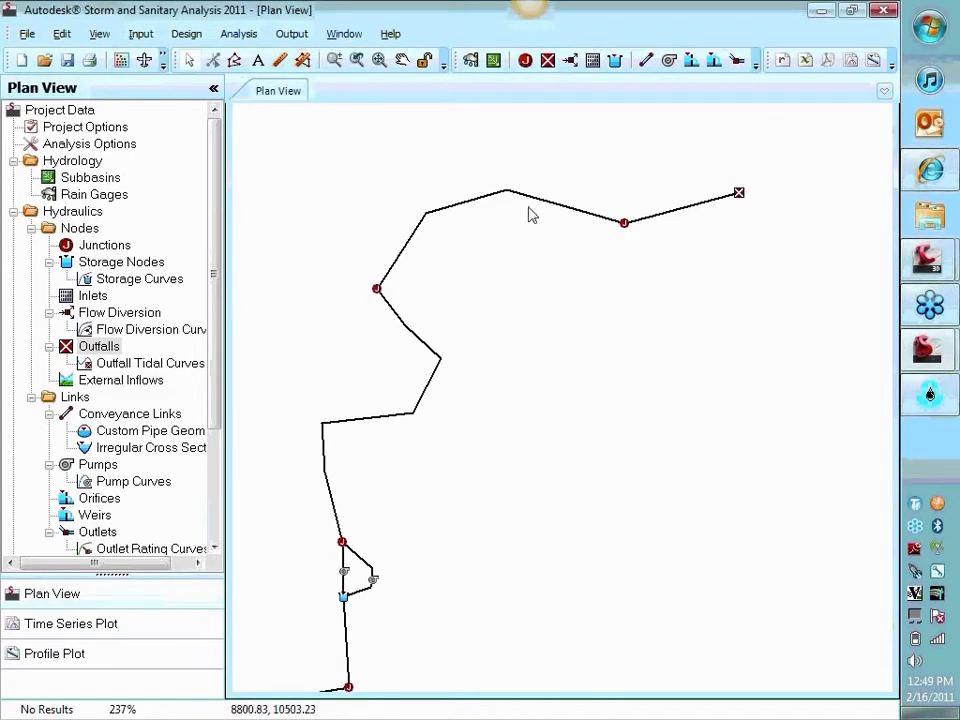
Enable the flap gate on Link-03, the force main pipe directly downstream of the pumps, and close its properties
double_click(330, 503)
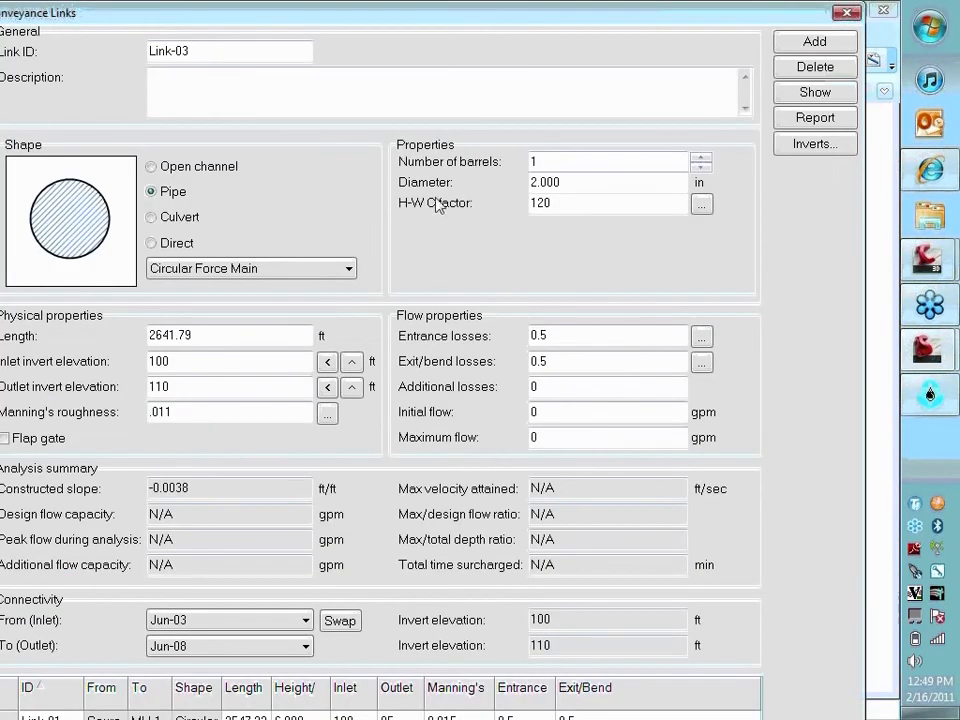
left_click_drag(480, 16, 756, 633)
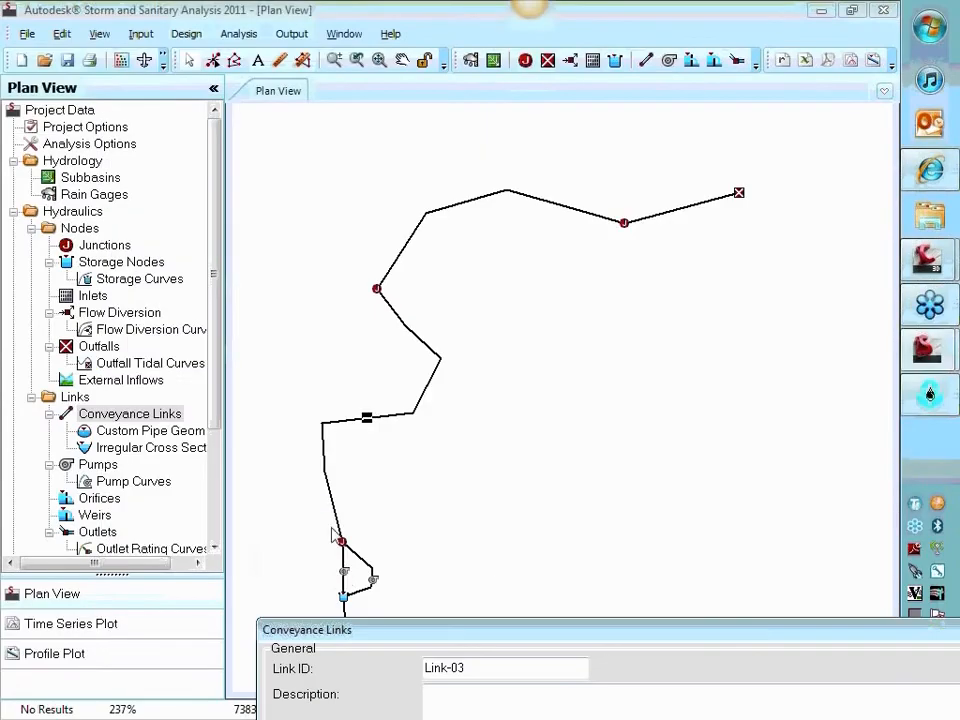
left_click_drag(574, 632, 371, 15)
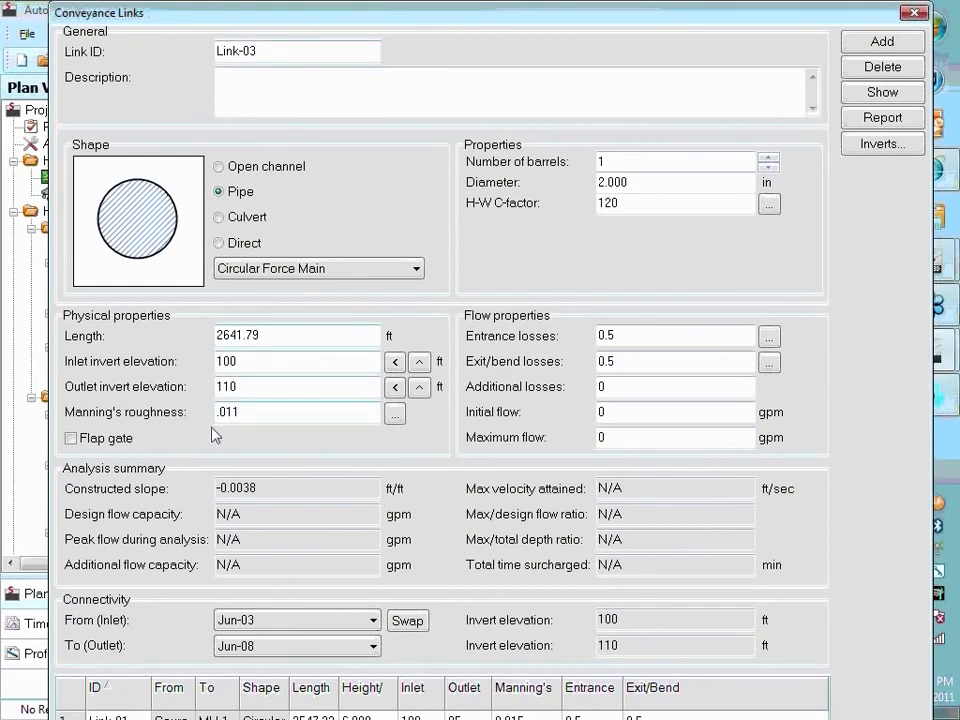
left_click(76, 440)
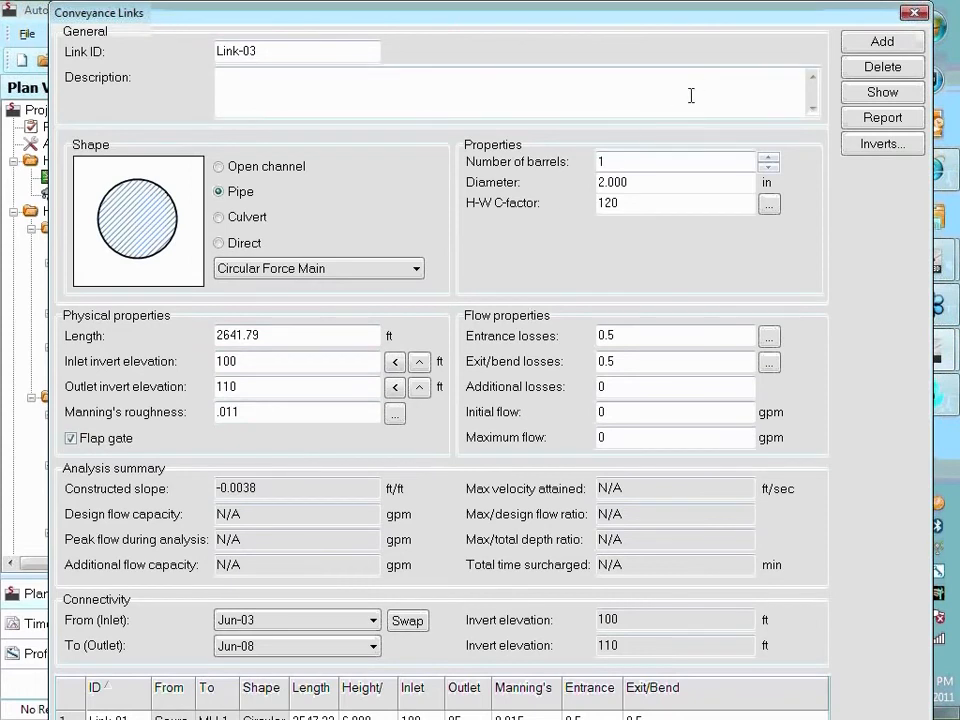
left_click(309, 356)
key("Escape")
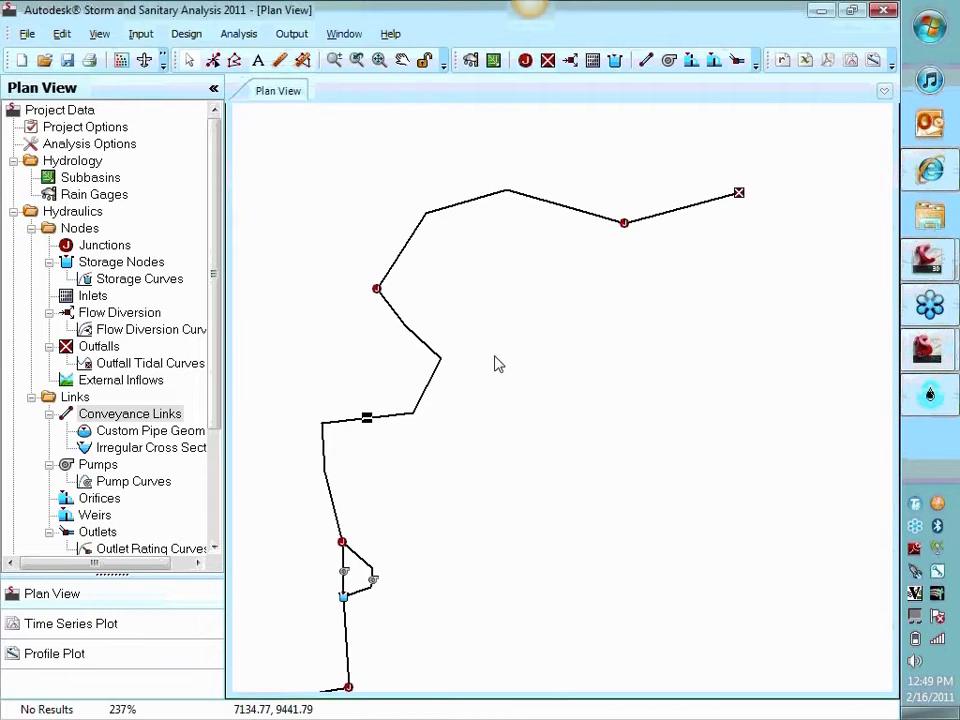
Save the project to the Desktop under the file name class
left_click_drag(493, 461, 530, 410)
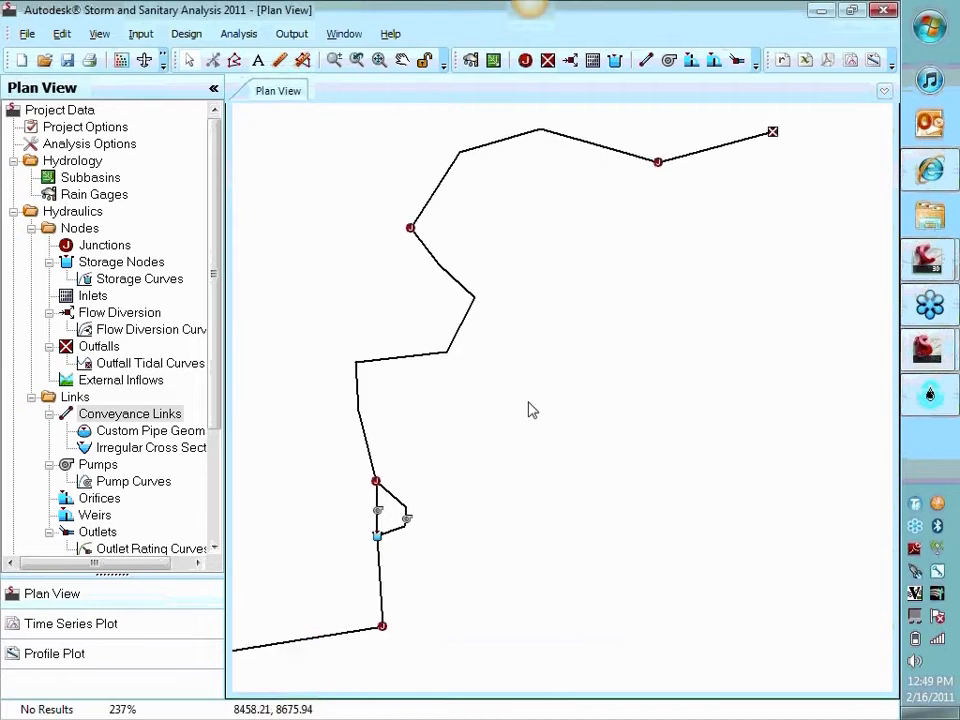
scroll(521, 408, "down", 3)
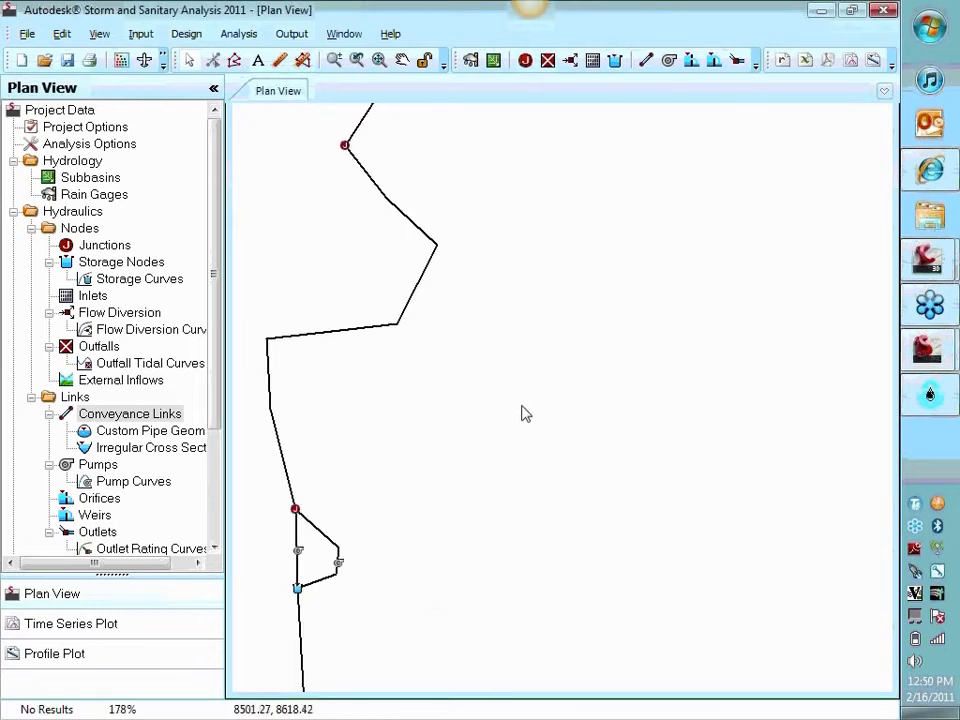
left_click_drag(526, 428, 696, 413)
scroll(664, 407, "down", 1)
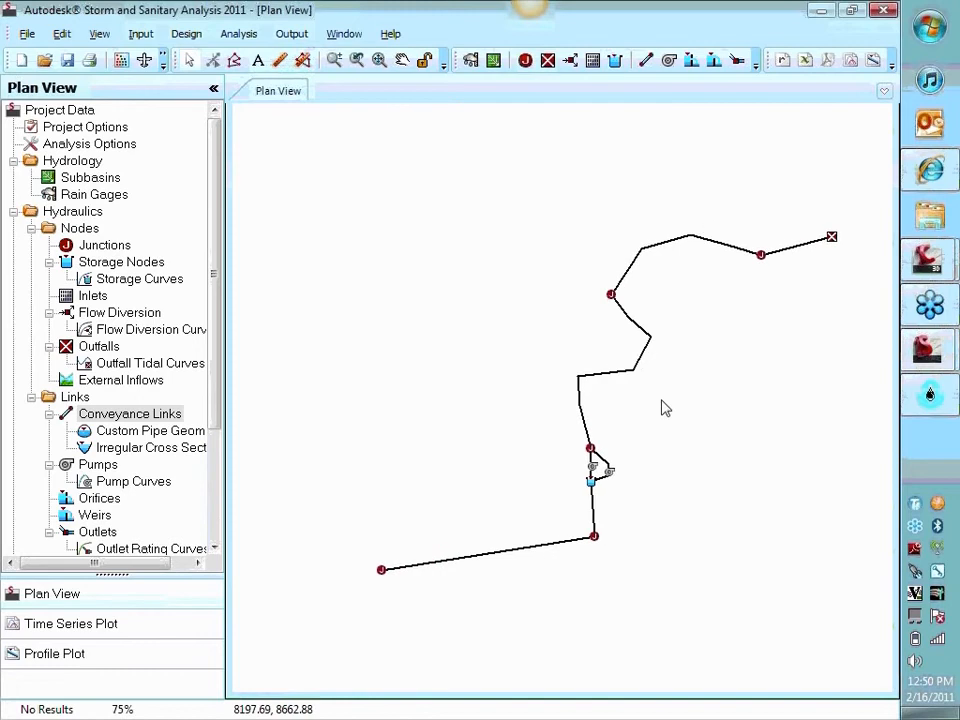
left_click(69, 65)
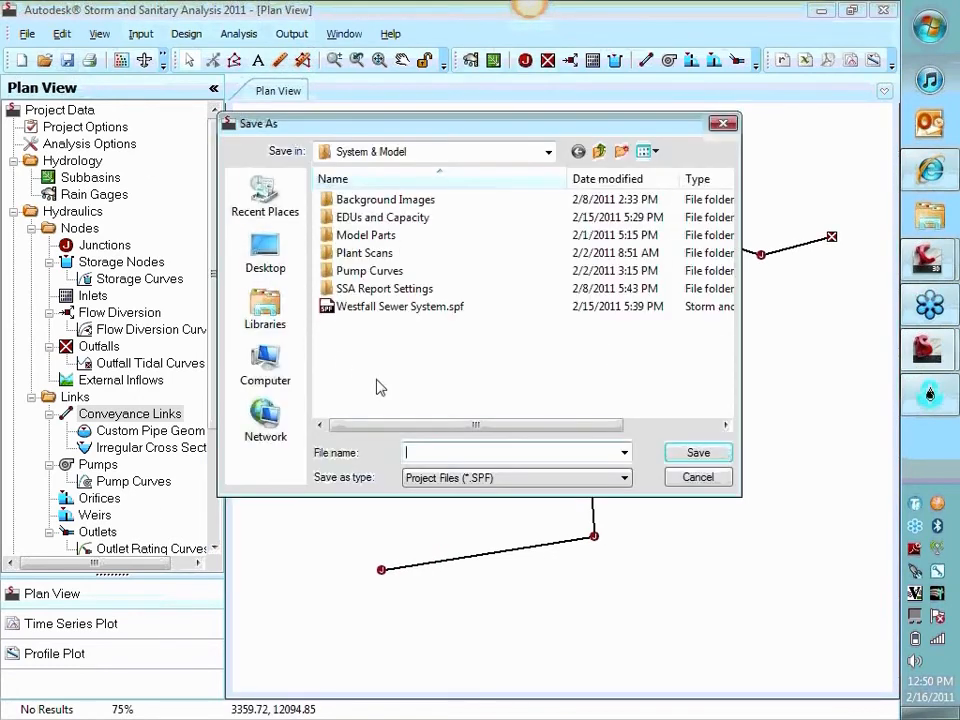
left_click(280, 262)
left_click(431, 450)
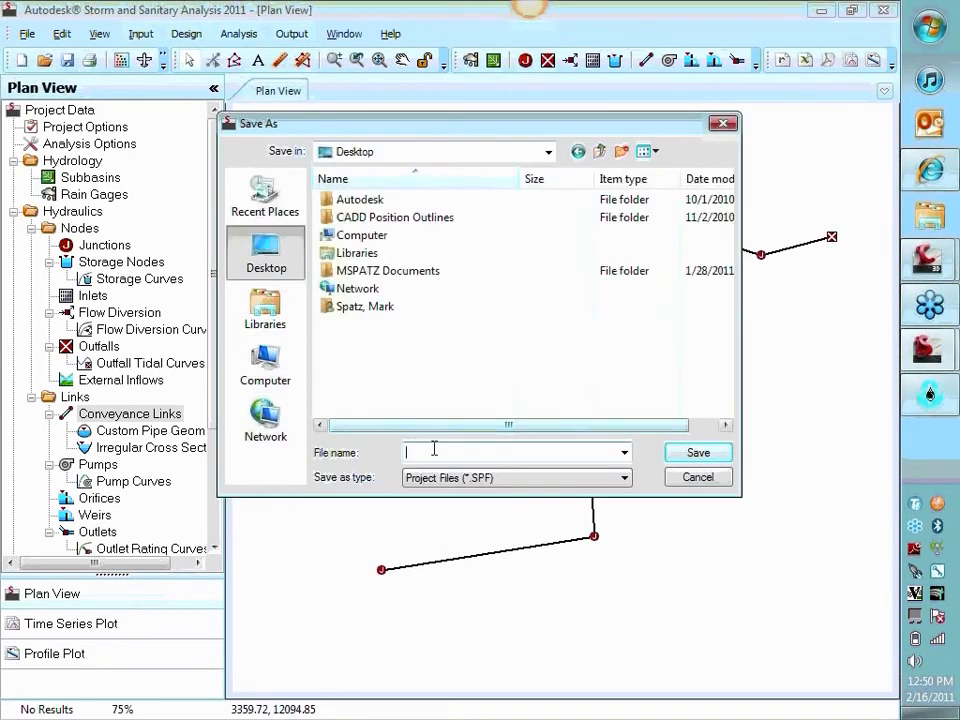
type("class")
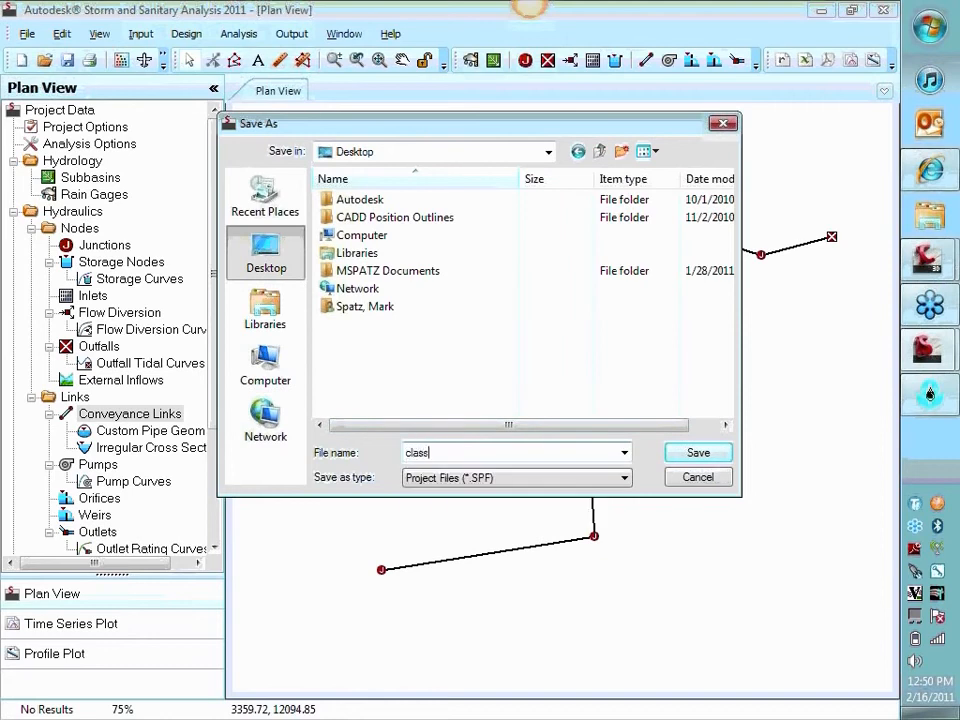
key("Return")
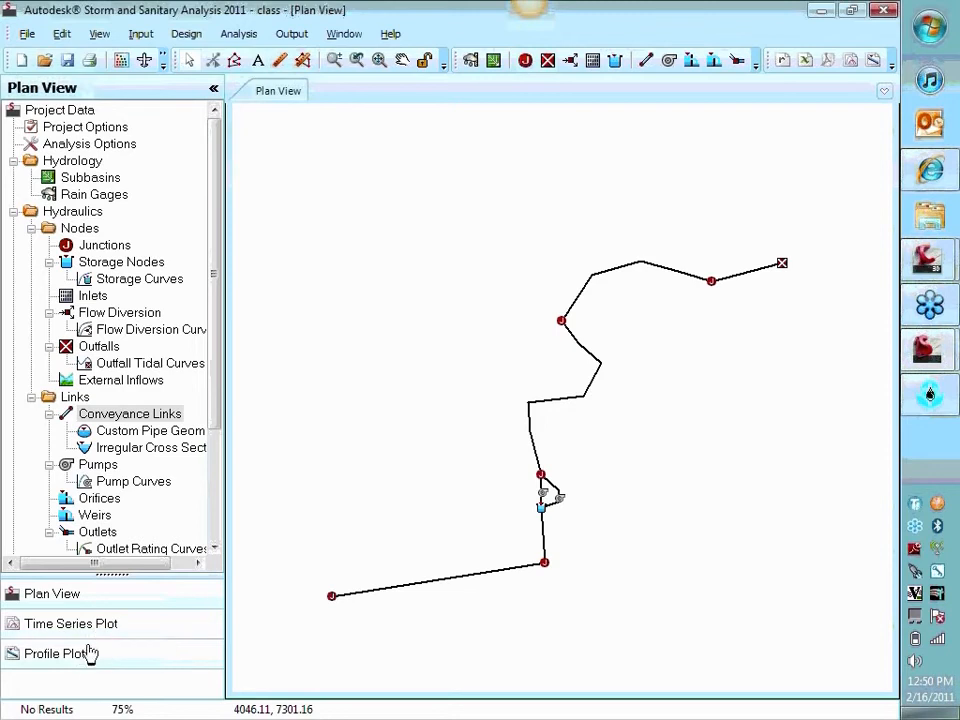
Plot the profile from the Source junction to outfall Out-01 and inspect it from the pump station to the outfall
left_click(88, 659)
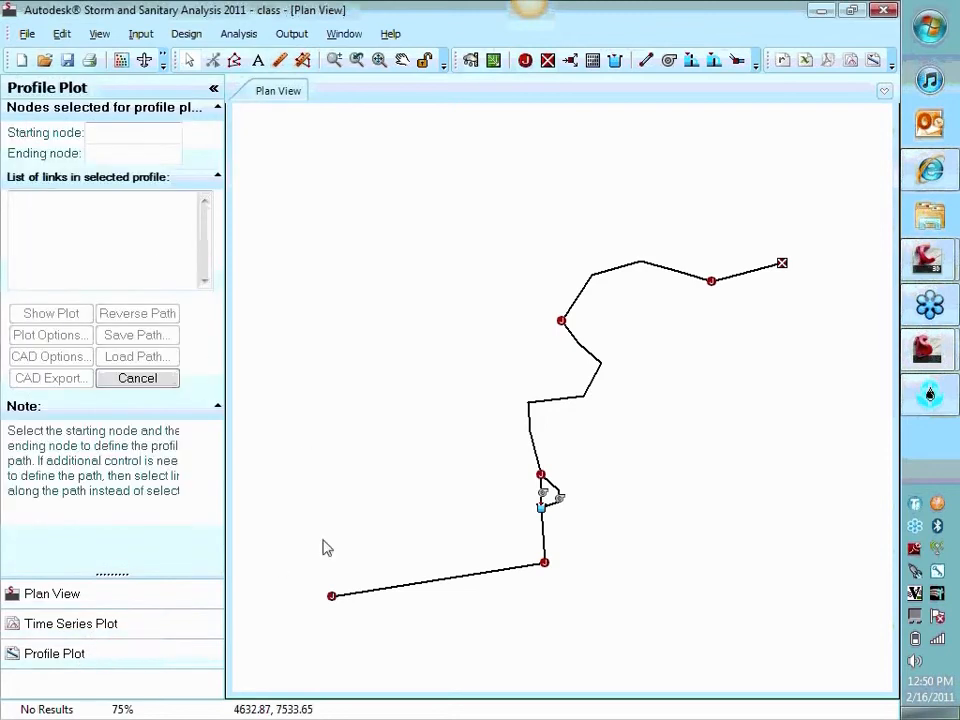
left_click(332, 597)
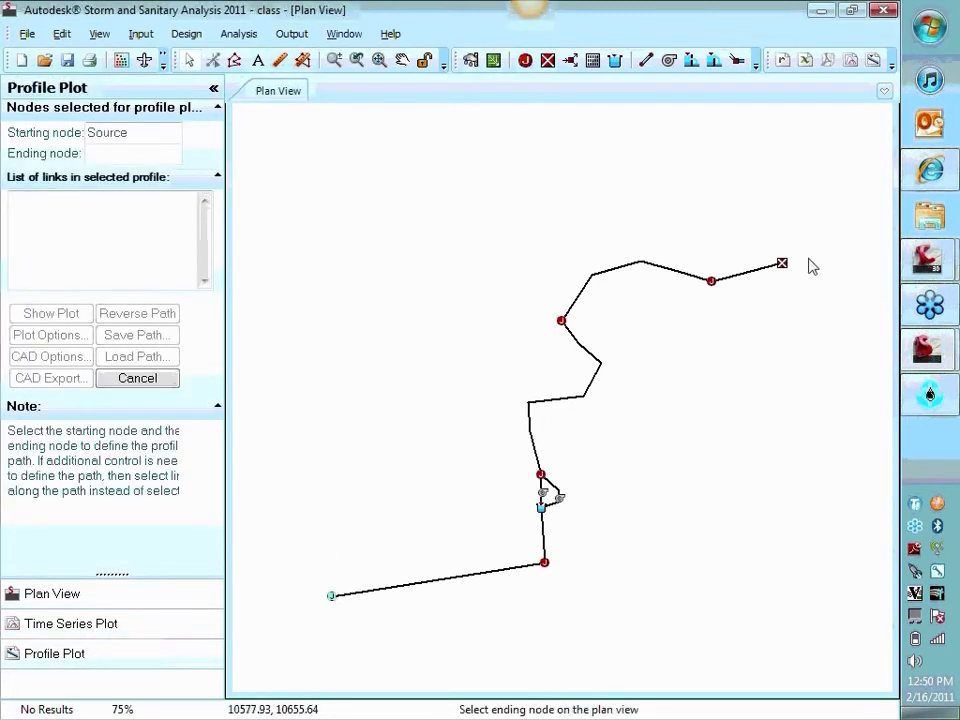
left_click(782, 264)
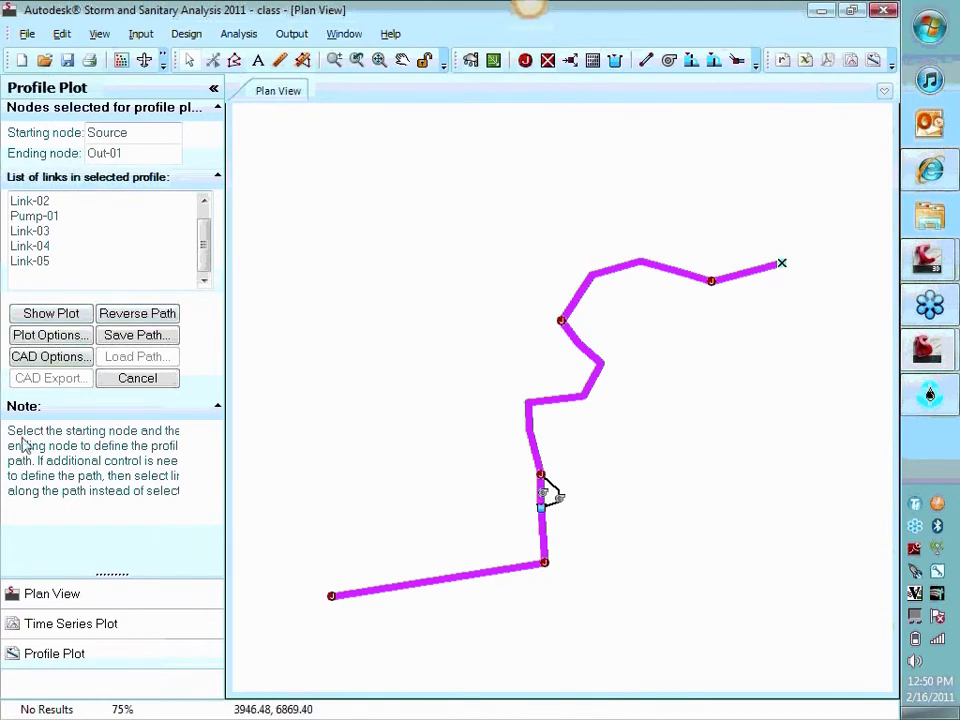
left_click(46, 316)
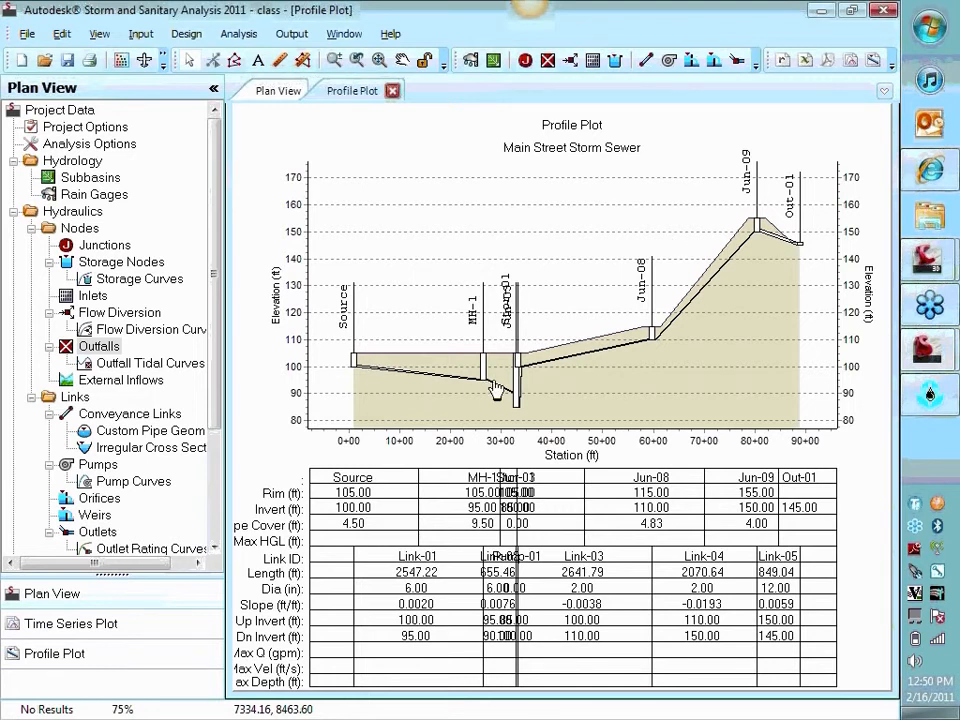
scroll(539, 374, "up", 4)
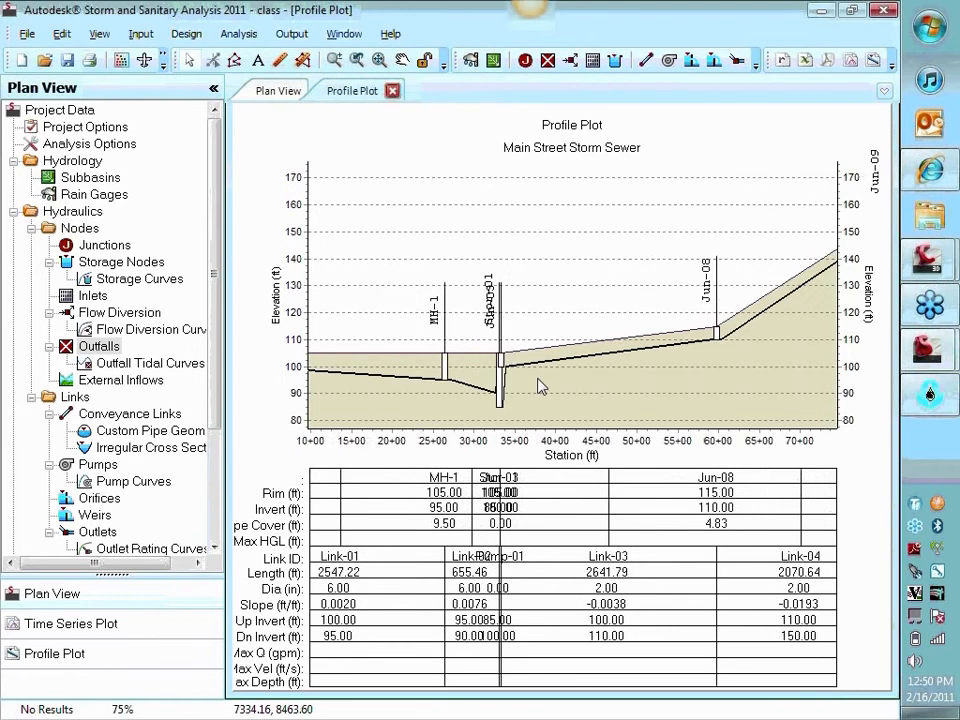
scroll(490, 368, "down", 1)
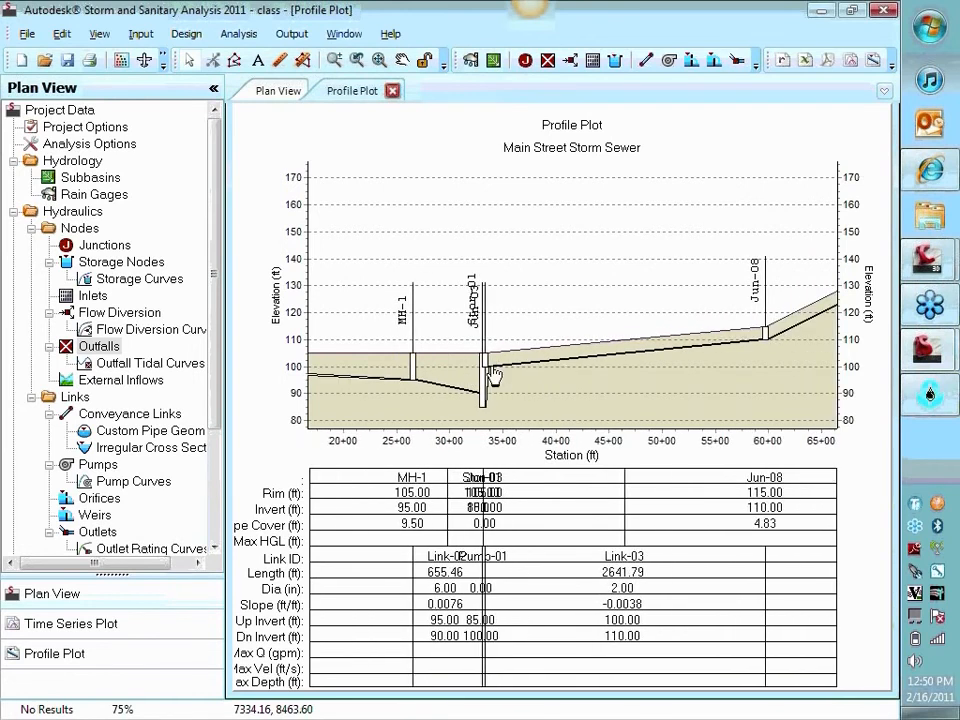
left_click_drag(738, 377, 689, 238)
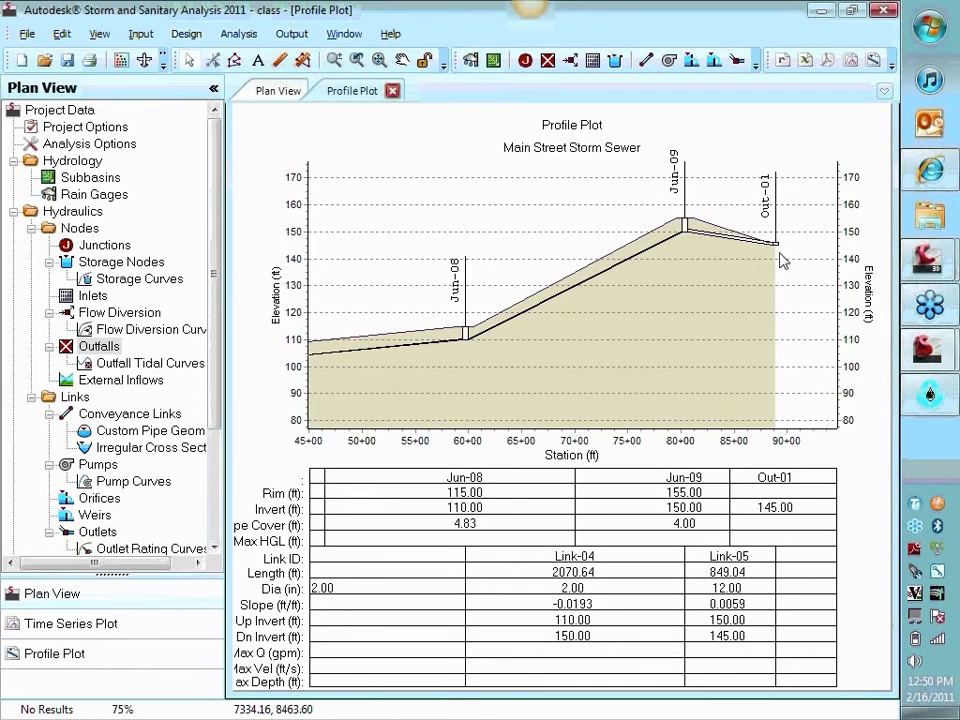
Inspect the profile around the pump station and close the profile plot
left_click_drag(641, 296, 853, 290)
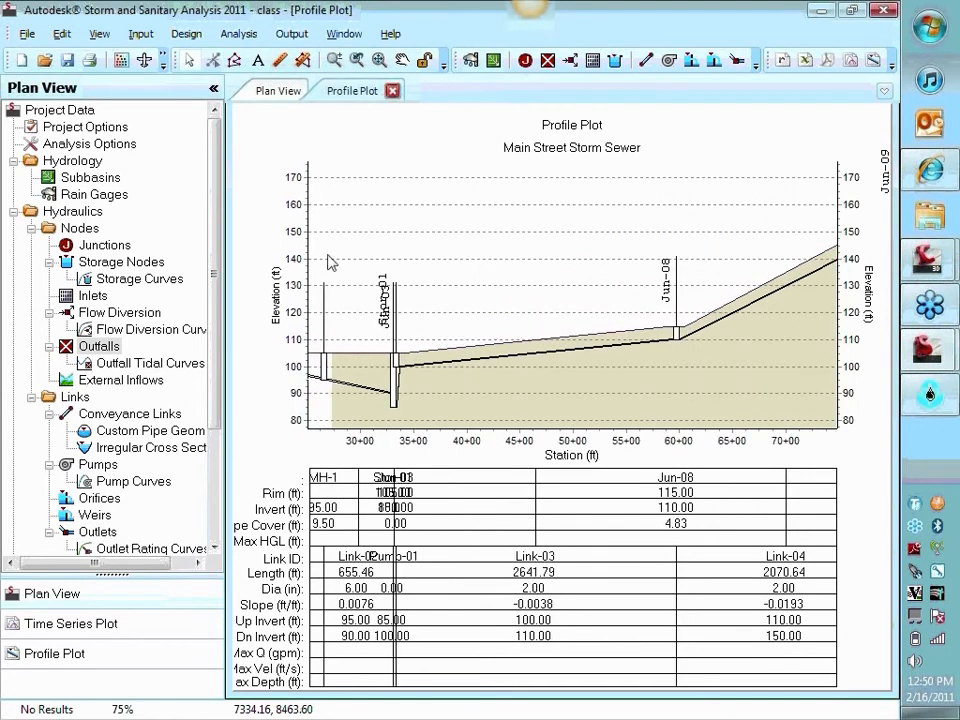
left_click(393, 92)
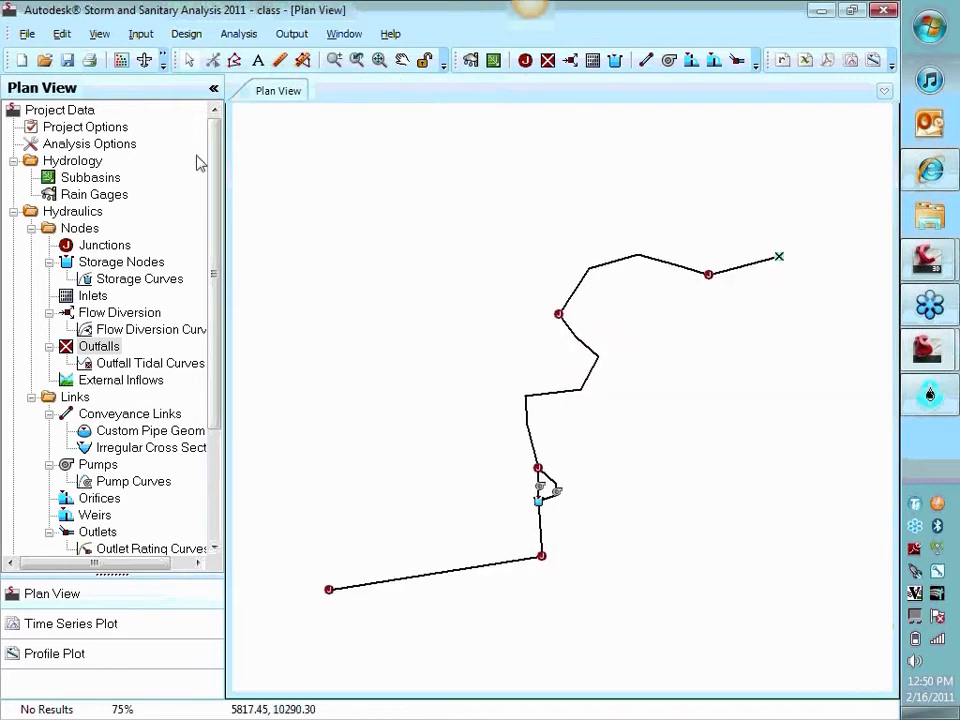
Set the project options to EPA SWMM hydrology, Hydrodynamic link routing and the Hazen-Williams force main equation, and accept them
left_click(98, 34)
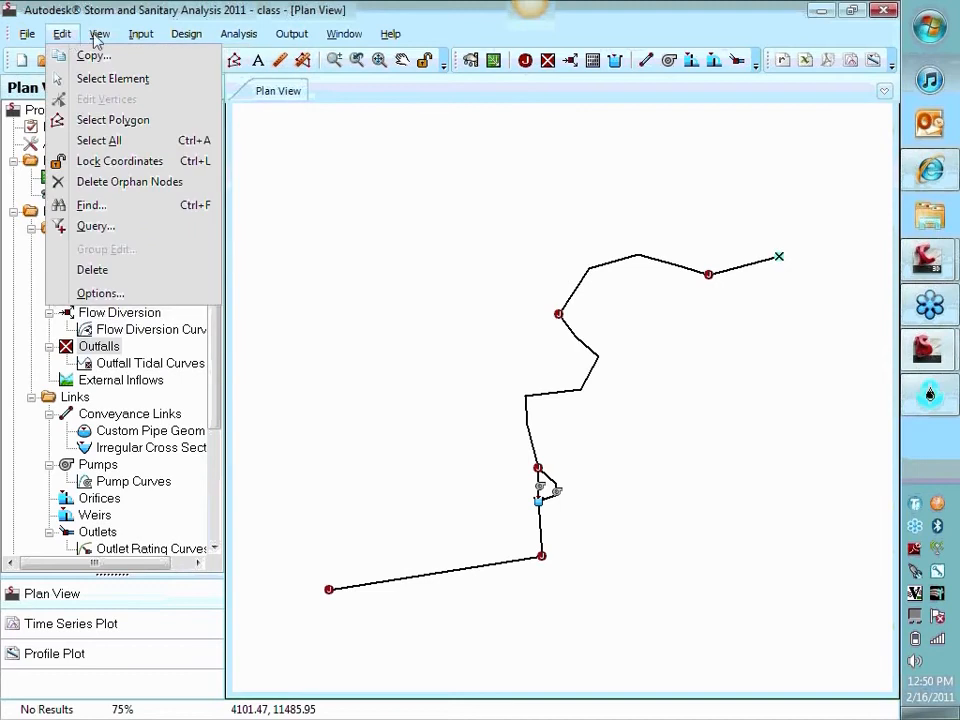
mouse_move(131, 43)
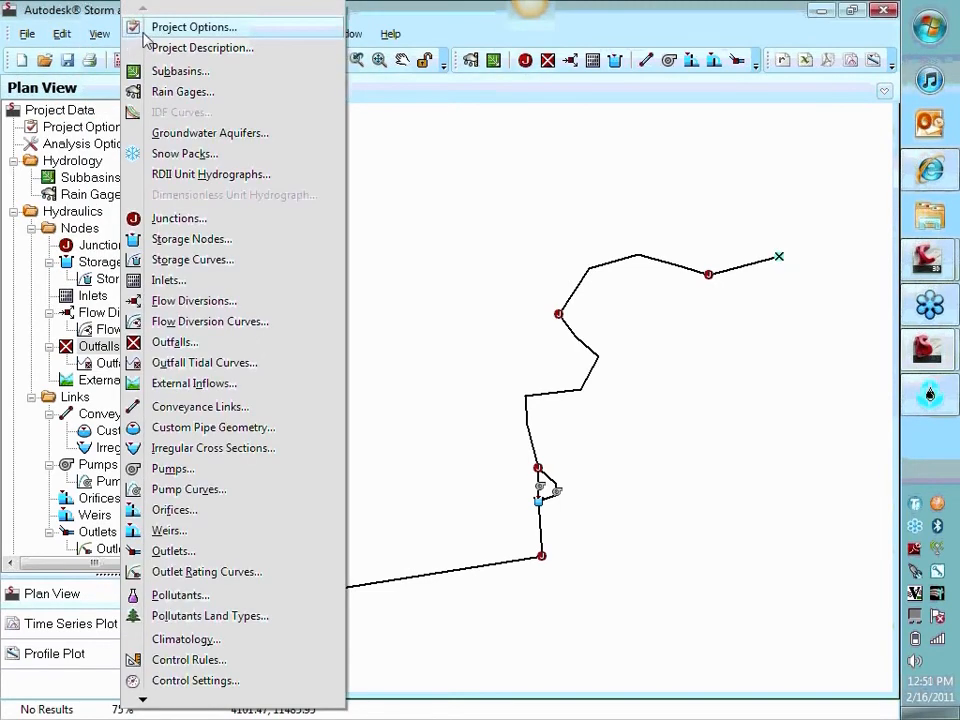
left_click(148, 30)
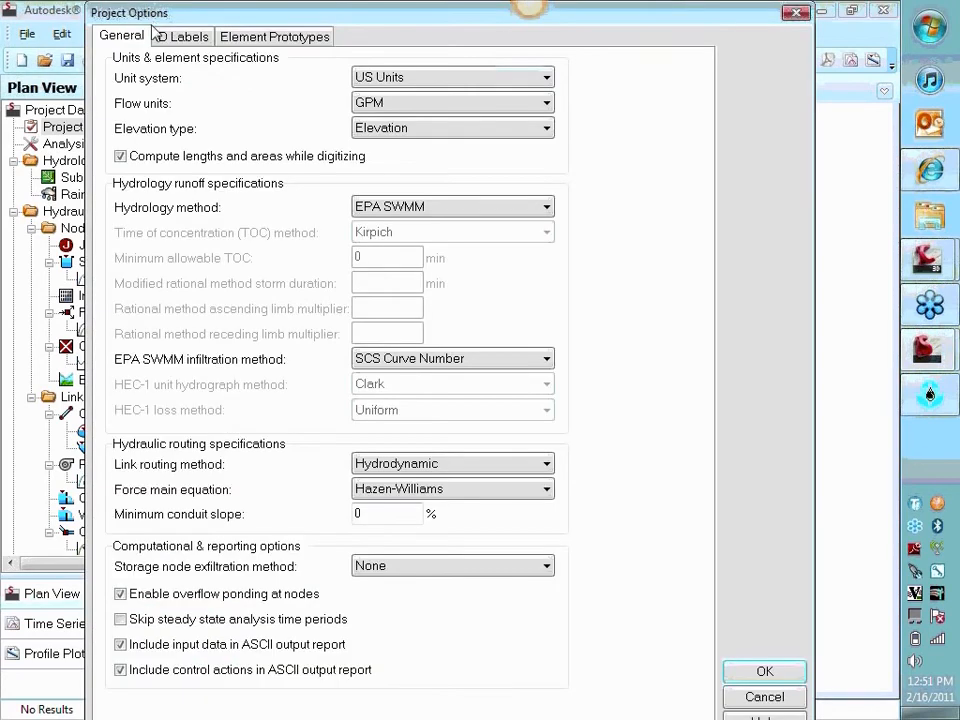
left_click_drag(293, 11, 285, 123)
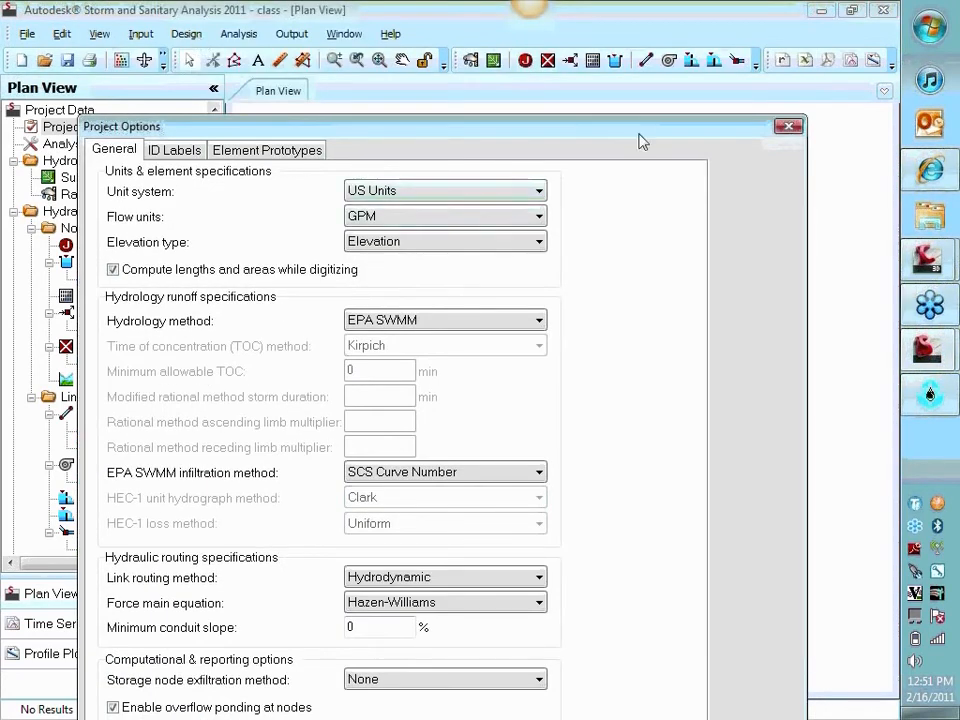
left_click_drag(639, 141, 641, 36)
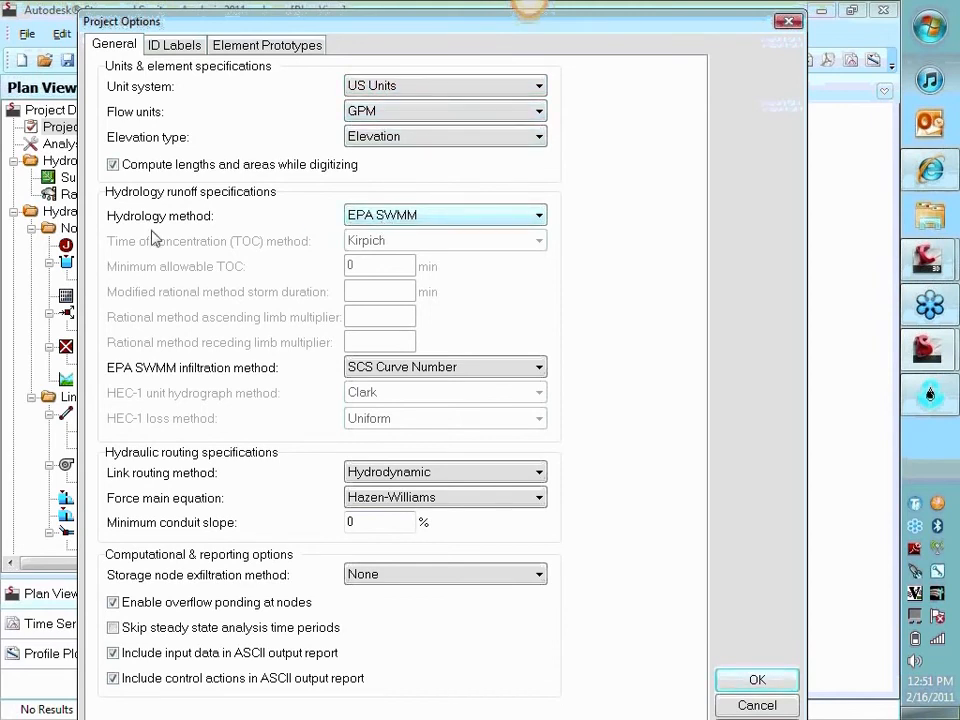
left_click(402, 217)
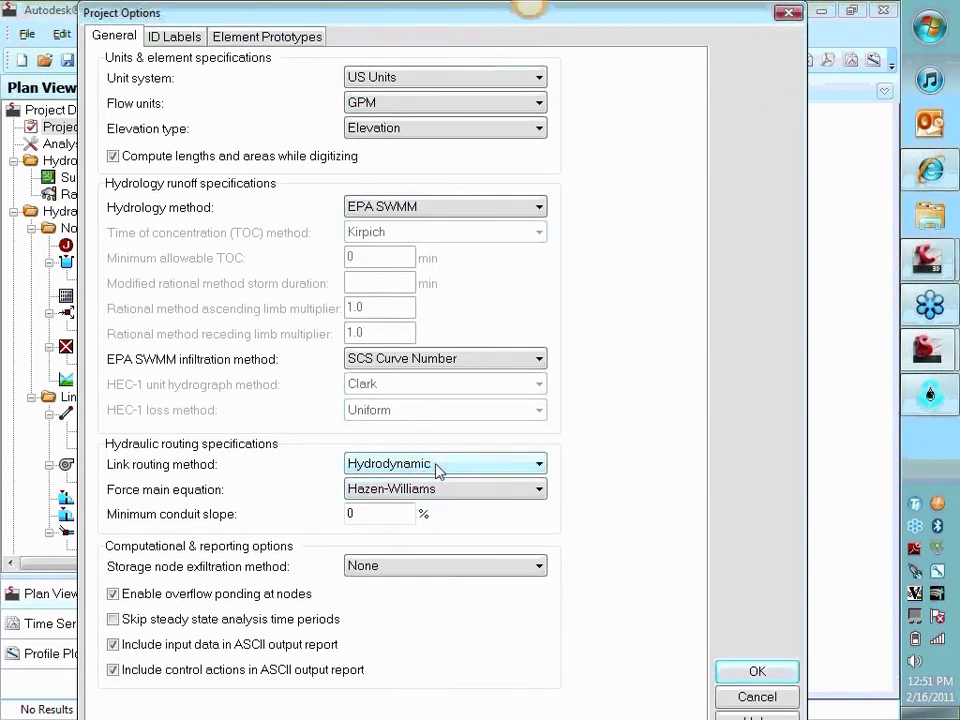
left_click(450, 463)
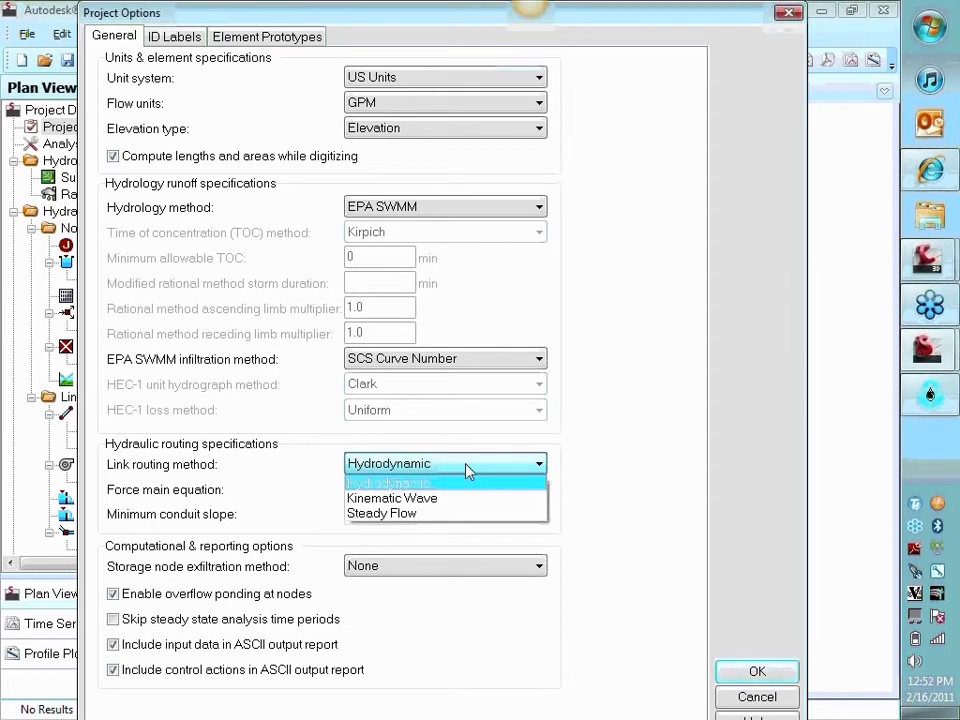
left_click(460, 483)
left_click(451, 489)
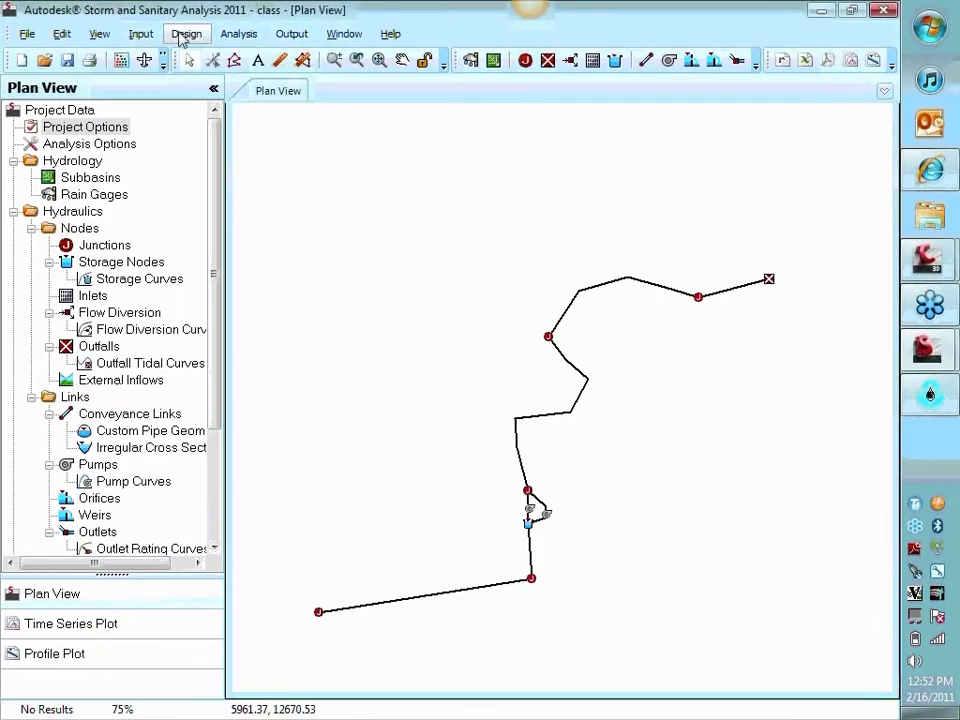
In the analysis options, set the dry-weather runoff, wet-weather runoff and reporting time steps to 00:01:00, with a routing step of 1 sec
left_click(240, 34)
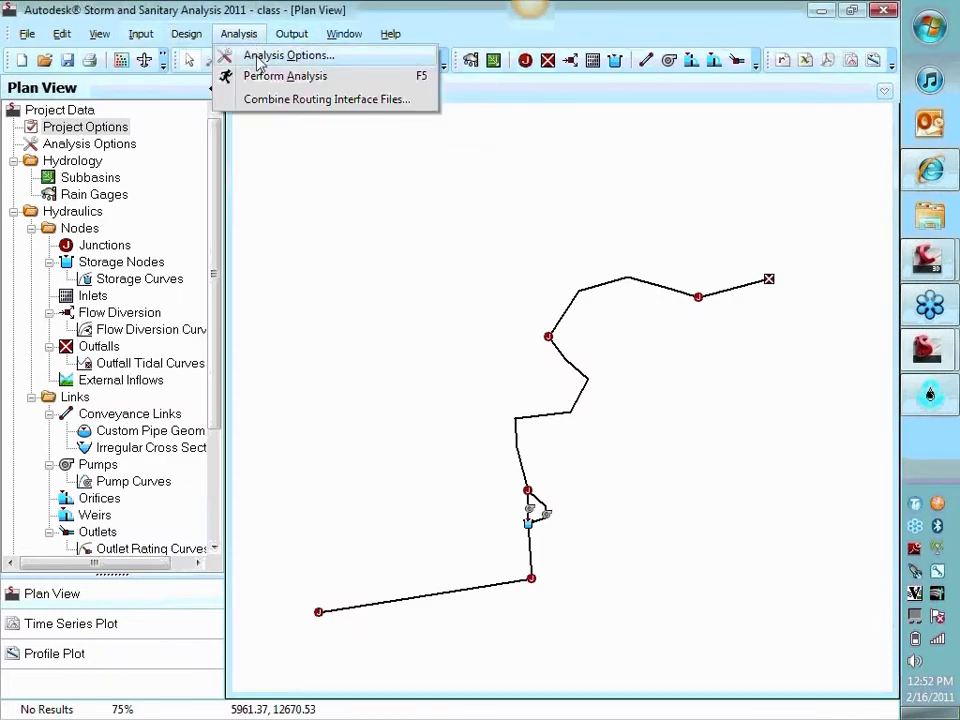
left_click(258, 56)
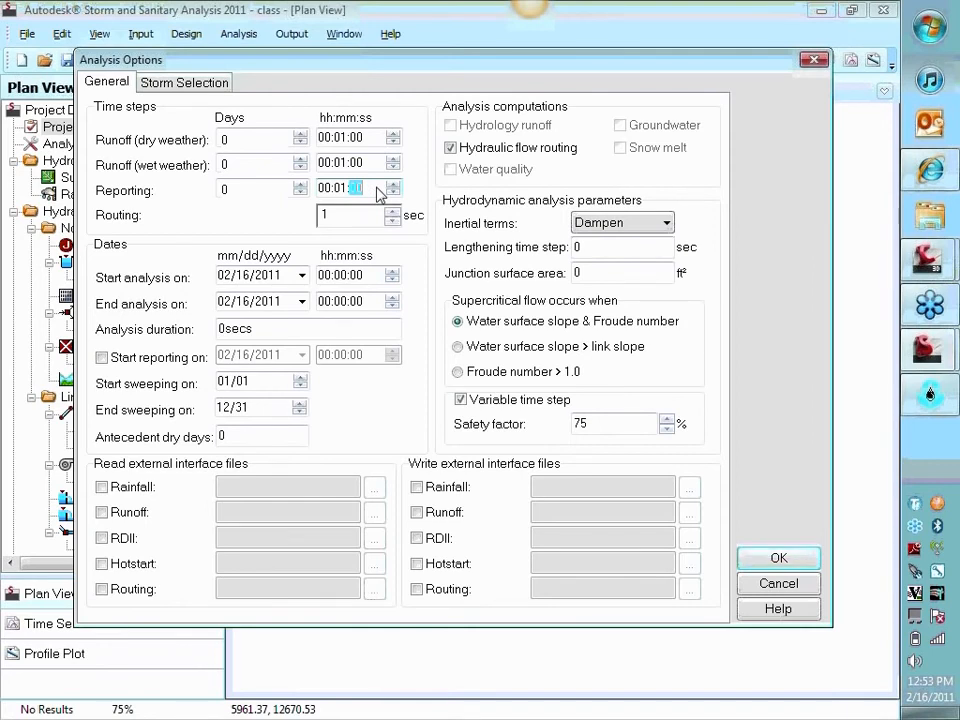
left_click_drag(336, 216, 316, 226)
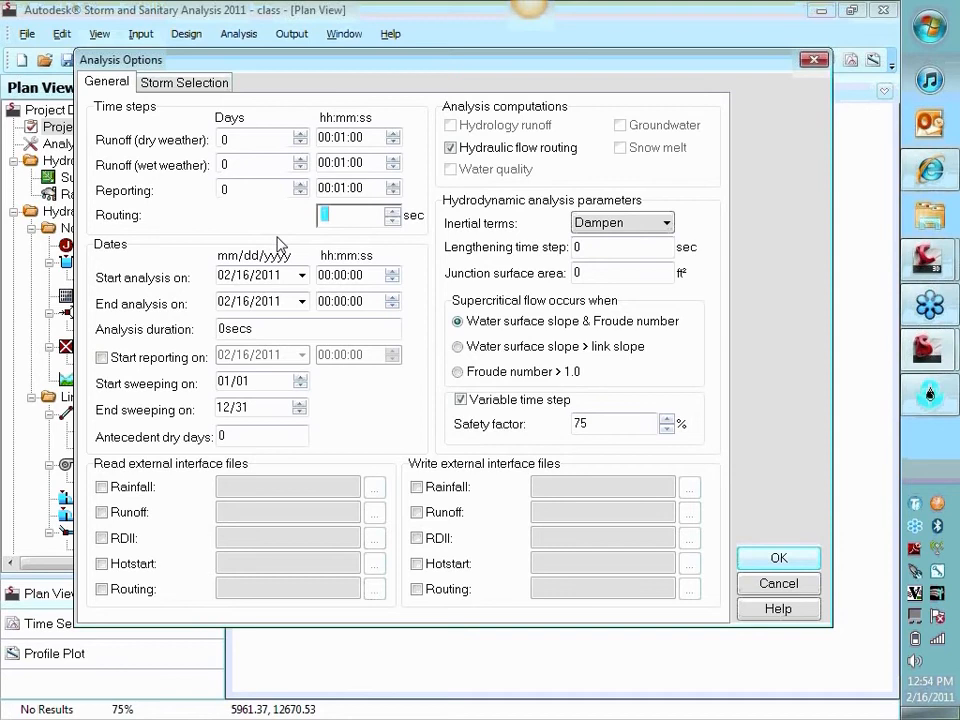
left_click(344, 189)
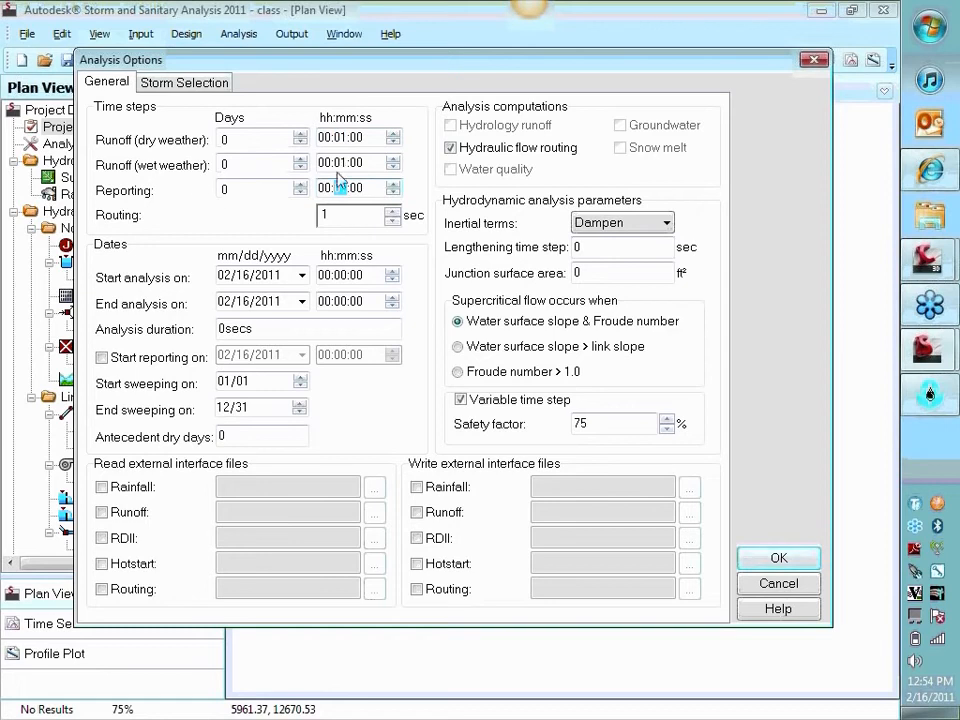
left_click(351, 166)
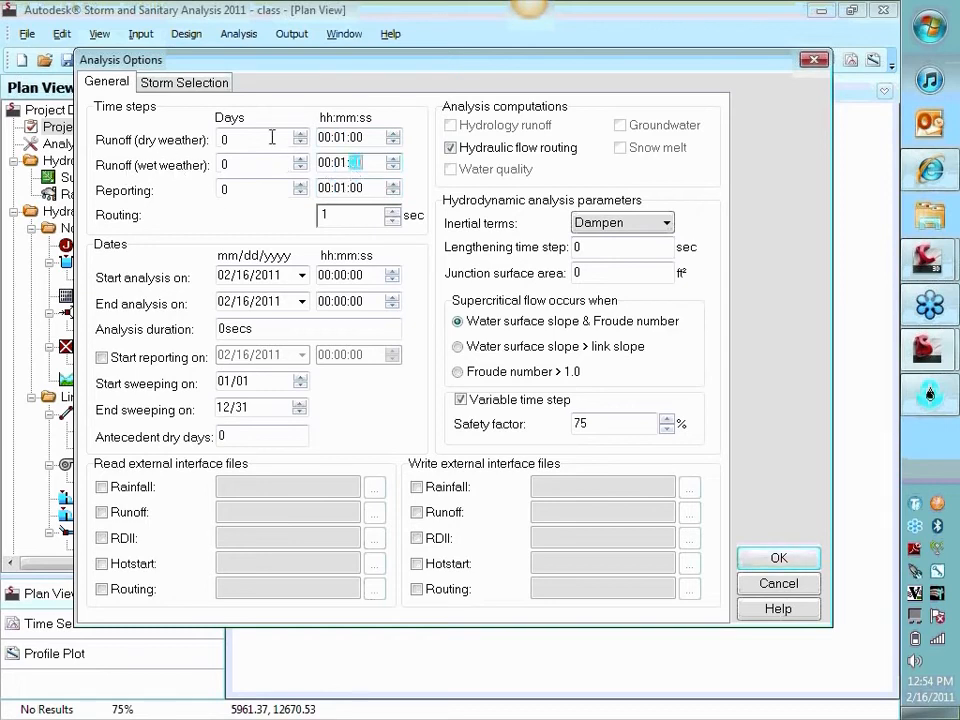
left_click(355, 138)
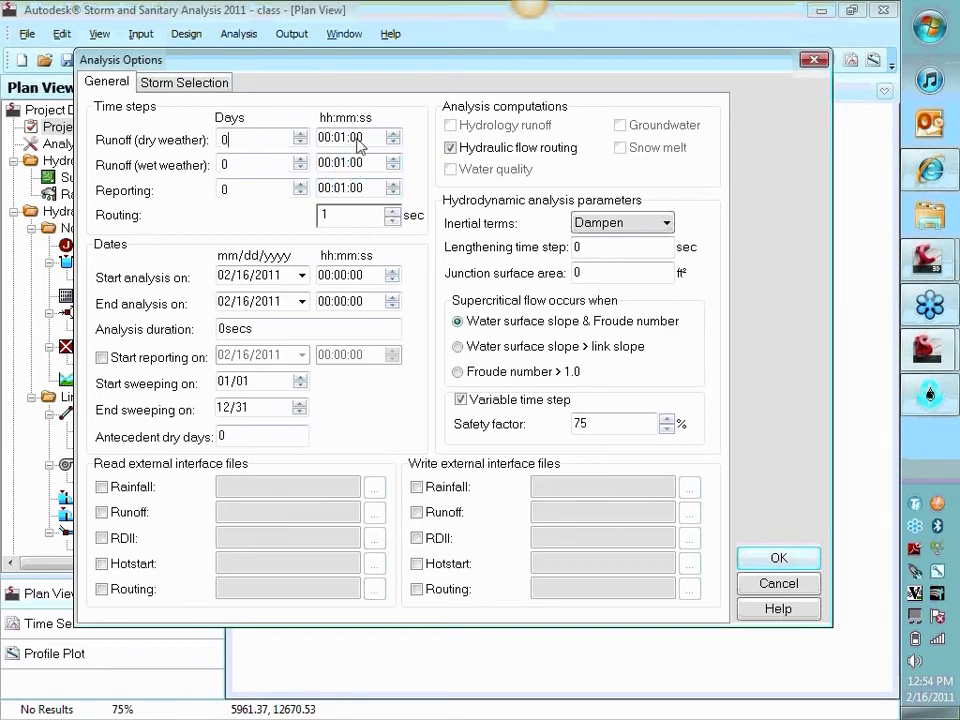
Set the analysis end date to 02/17/2011 for an analysis duration of one day
left_click(302, 301)
left_click(346, 392)
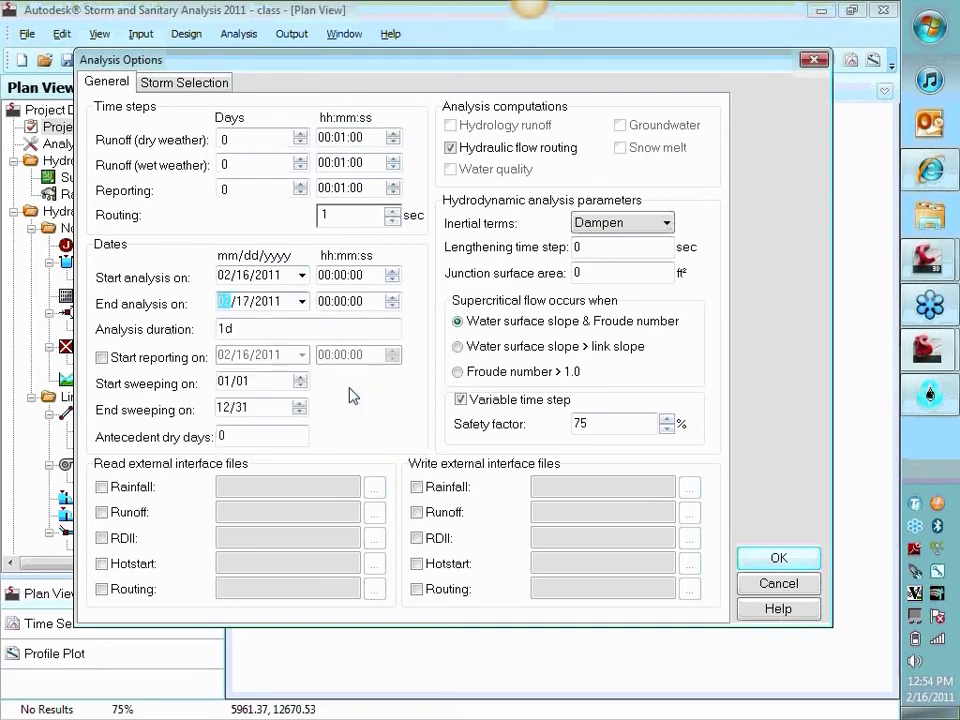
left_click(249, 326)
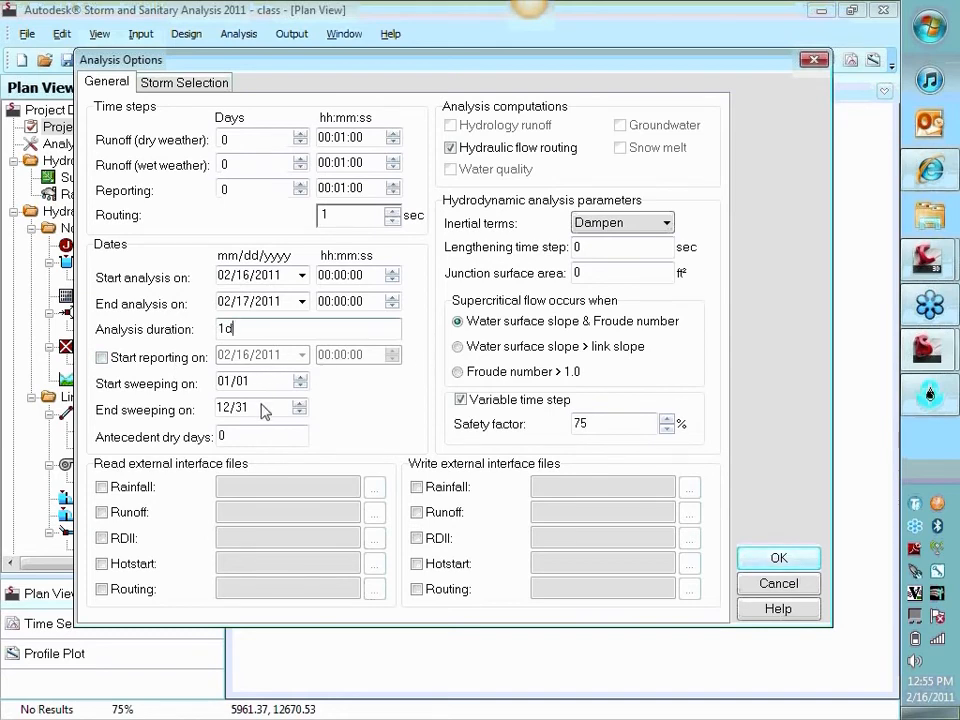
left_click(243, 382)
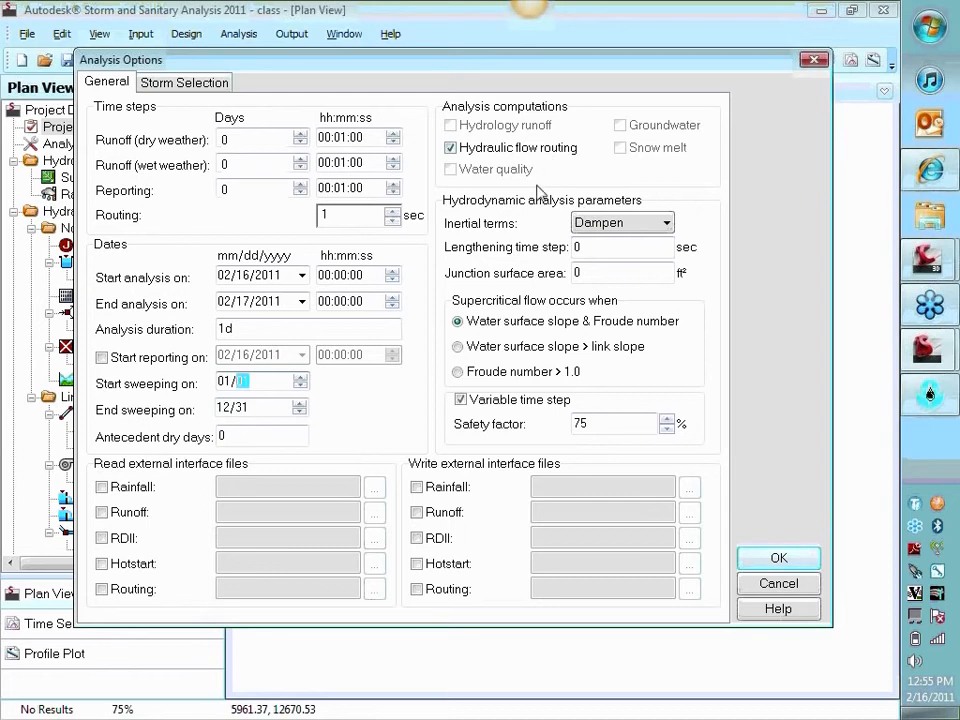
Keep inertial terms at Dampen and both lengthening time step and junction surface area at 0, and accept the analysis options
left_click(622, 225)
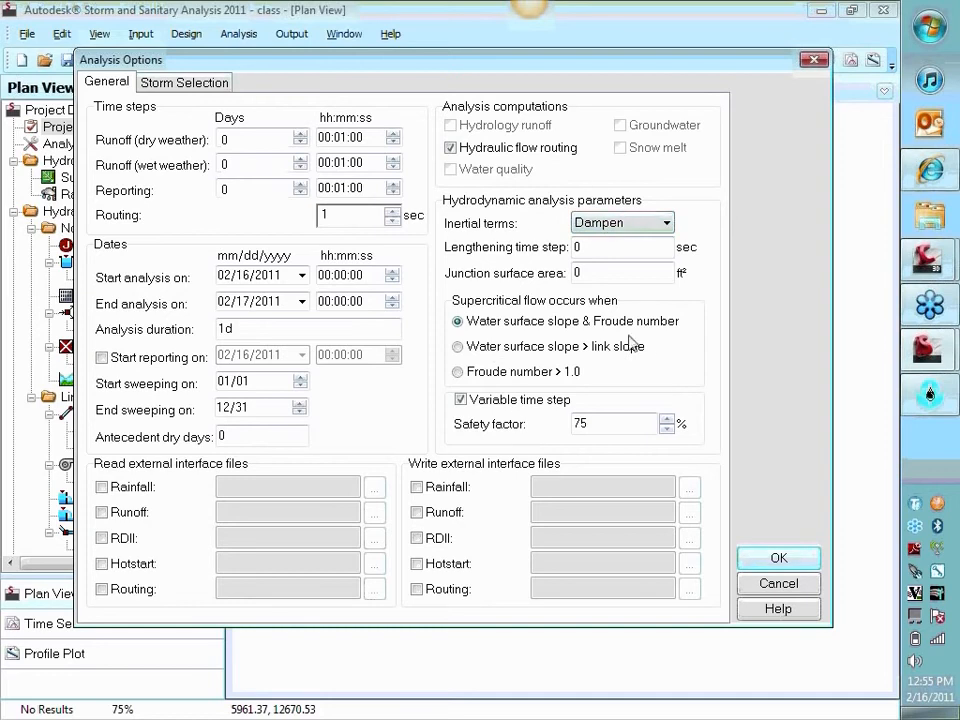
left_click(606, 229)
left_click(597, 249)
left_click(592, 272)
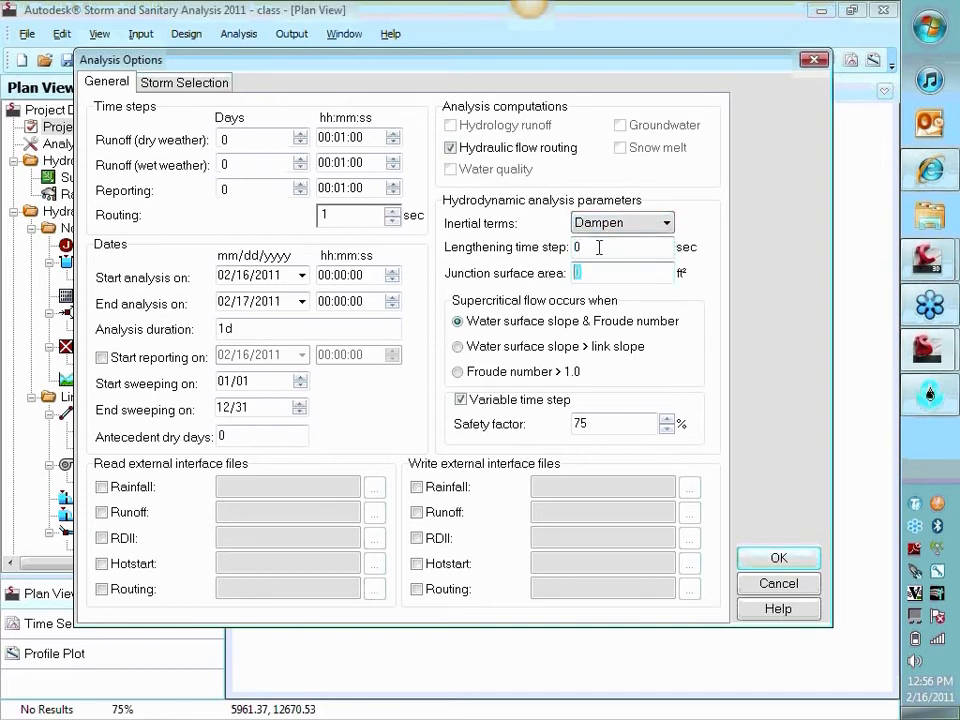
left_click(590, 247)
left_click(778, 558)
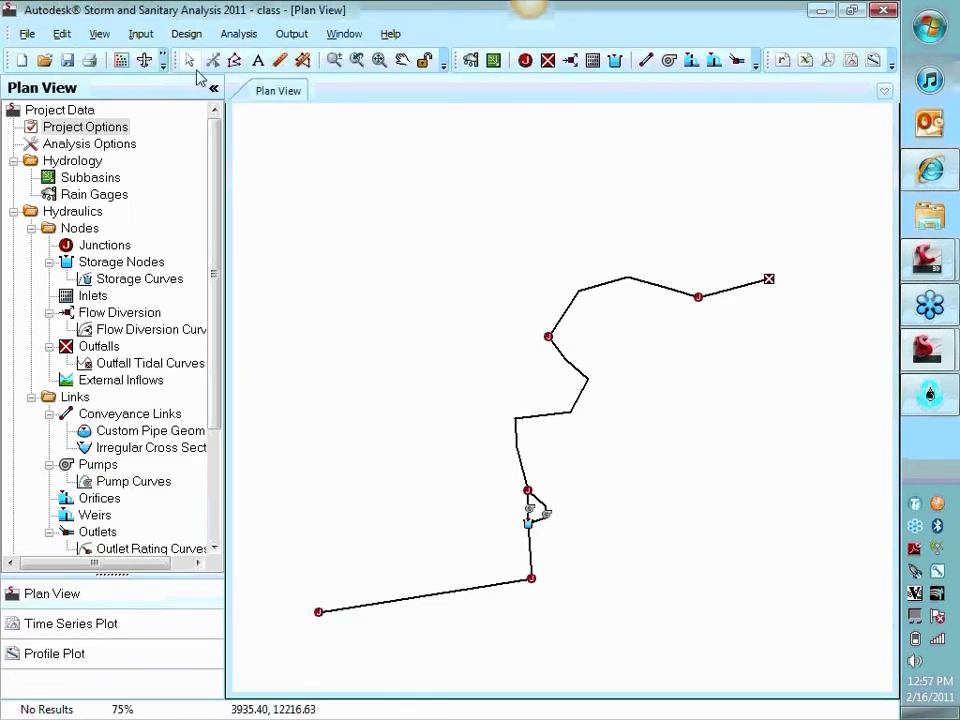
Perform the analysis with saving of the analysis results off, and close the analysis dialog when it finishes
left_click(238, 34)
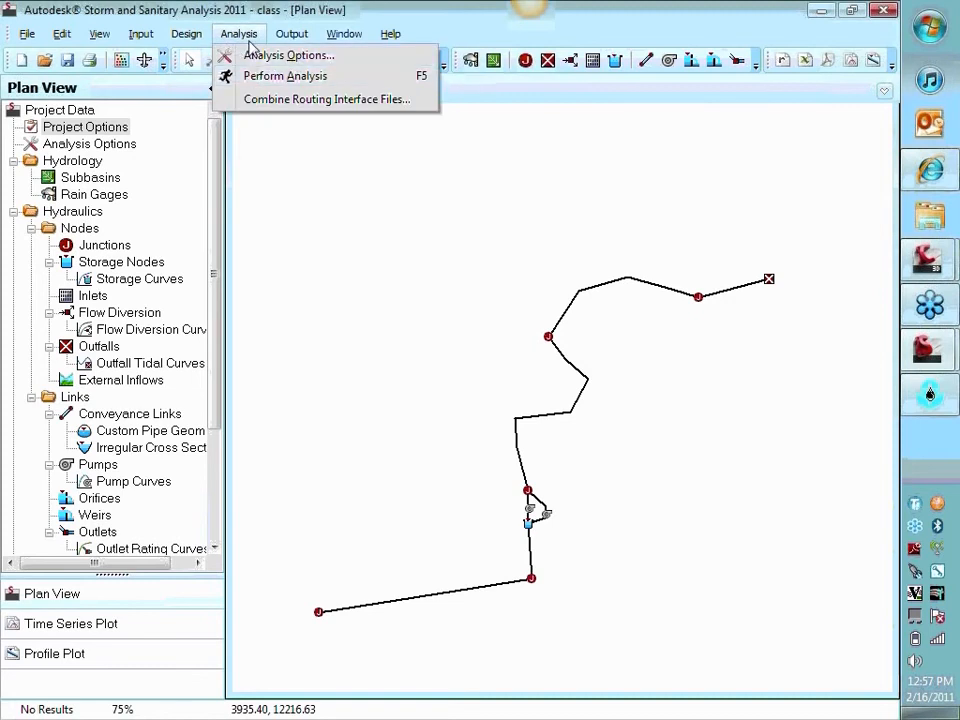
left_click(251, 78)
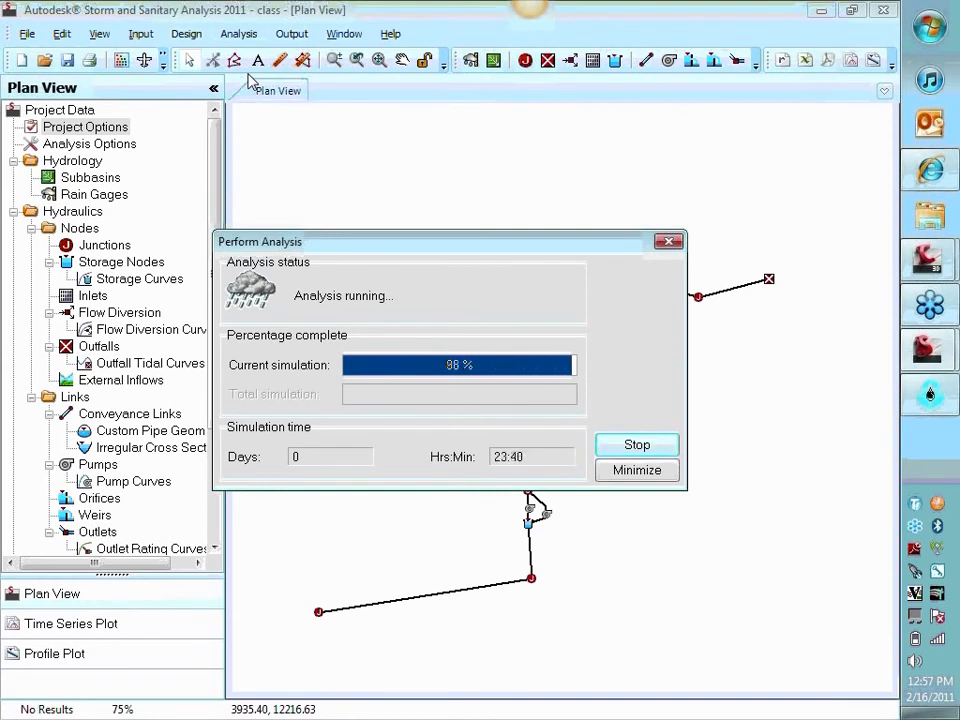
left_click(298, 432)
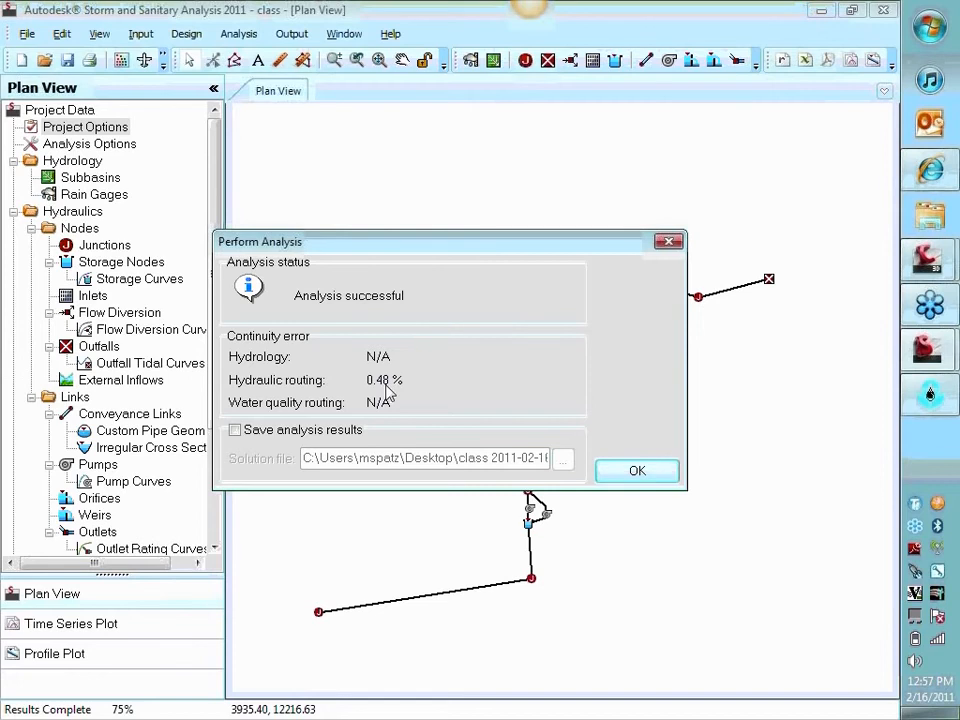
left_click(605, 472)
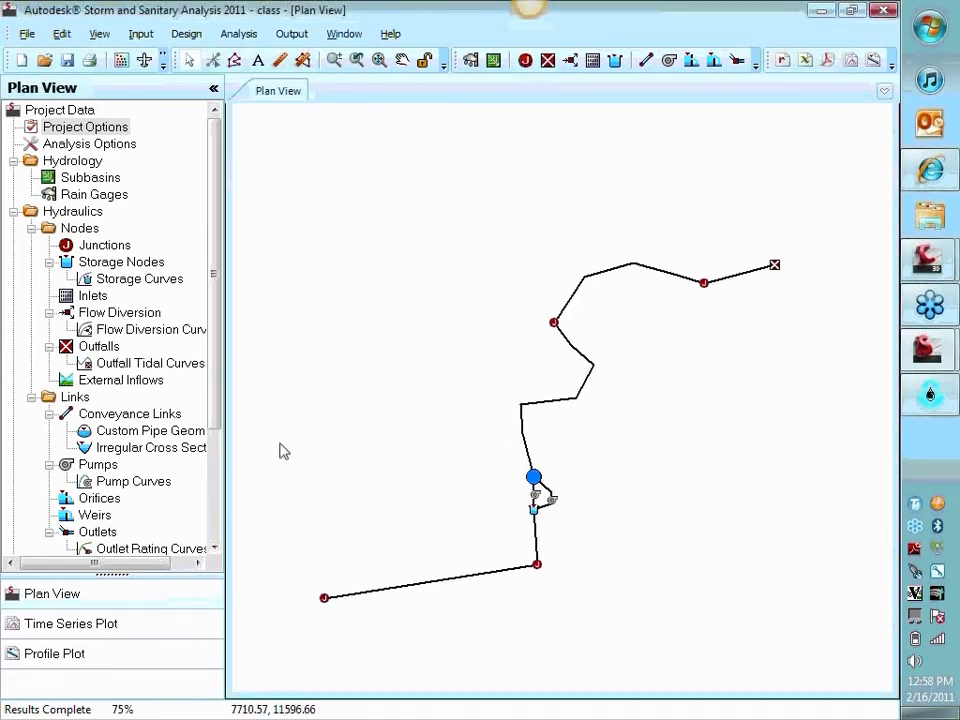
Plot the analyzed profile from the Source junction to outfall Out-01
left_click(116, 664)
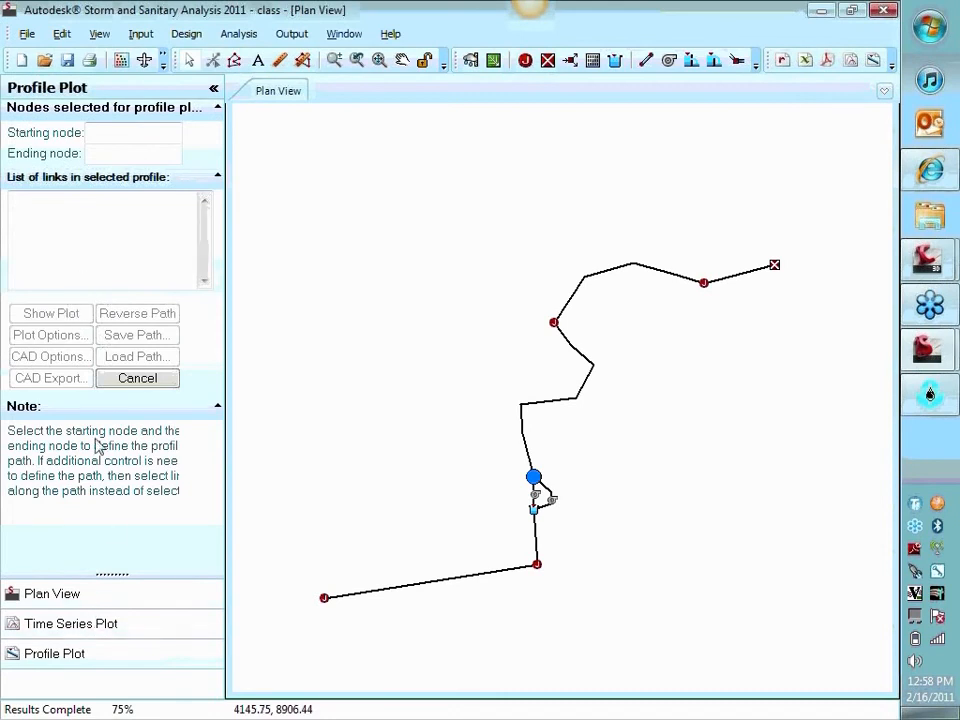
left_click(325, 599)
left_click(775, 267)
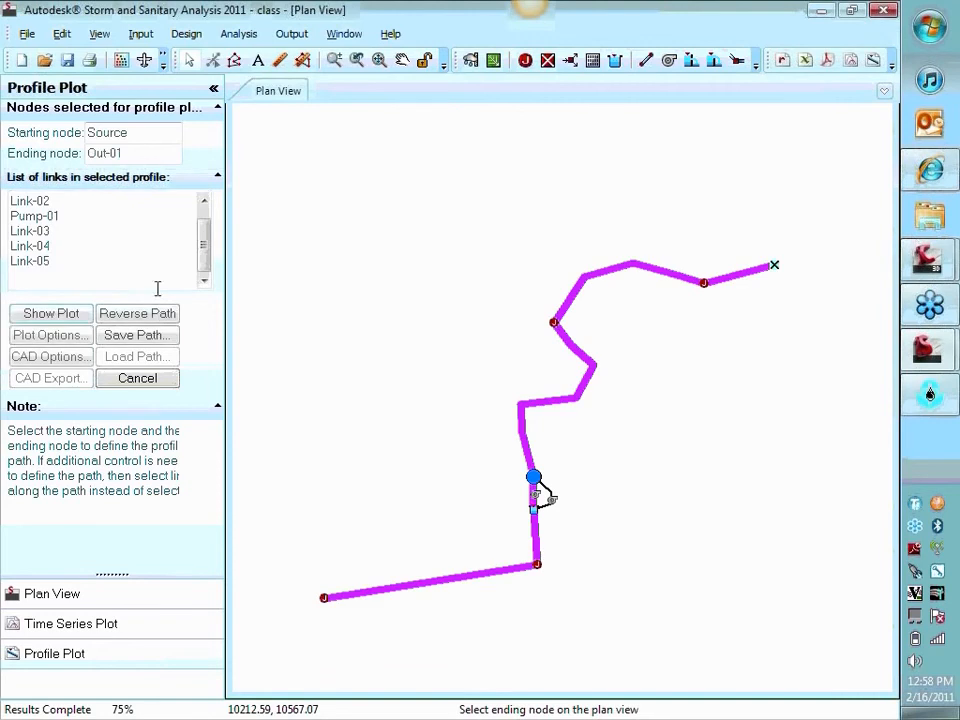
left_click(22, 316)
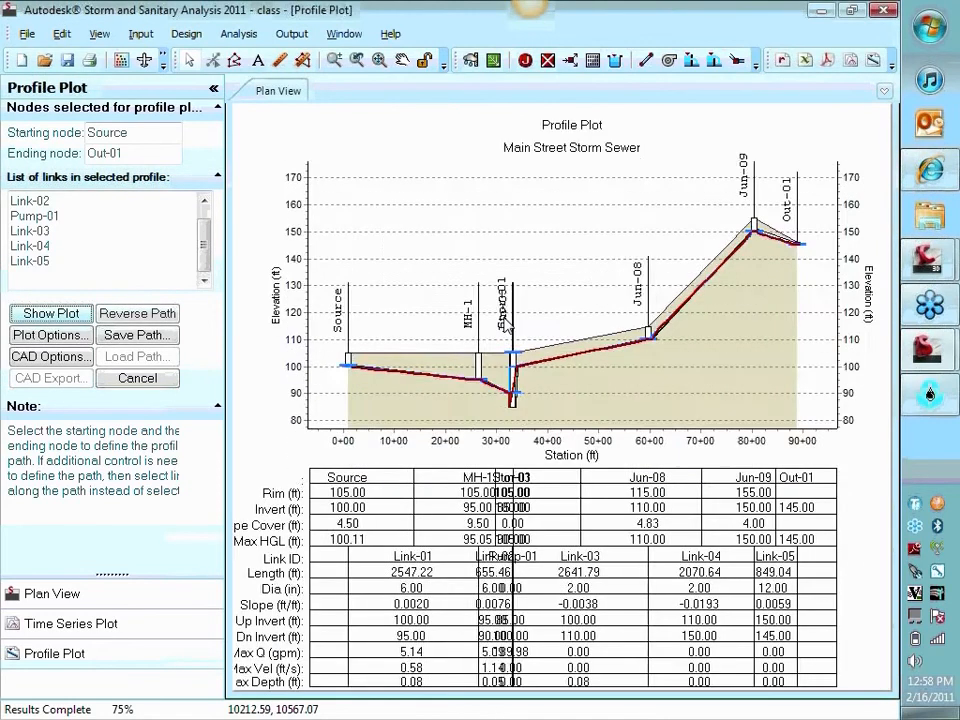
Hide the maximum EGL and maximum HGL lines on the profile plot
right_click(585, 250)
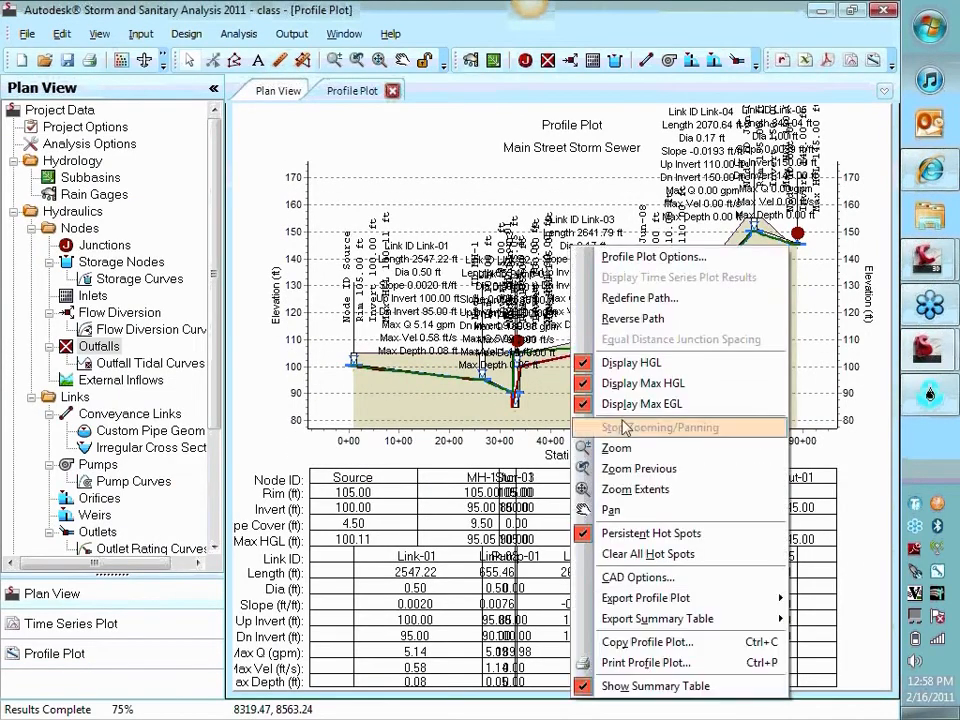
left_click(641, 404)
right_click(551, 264)
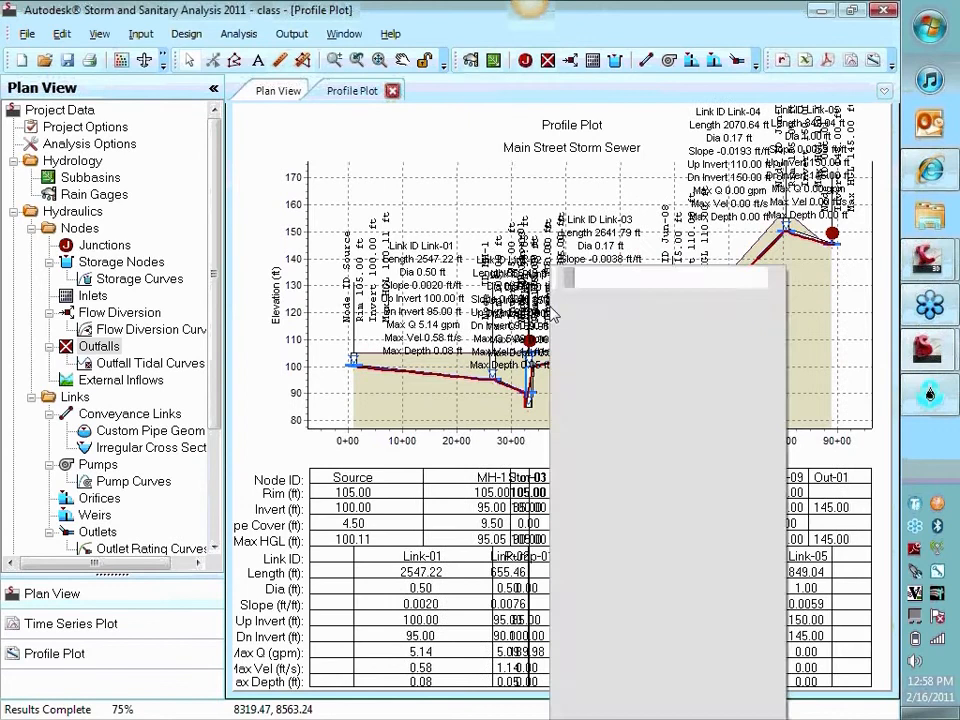
left_click(621, 403)
Turn off the node ID, rim elevation, invert elevation and maximum HGL node labels in the profile plot options
right_click(549, 262)
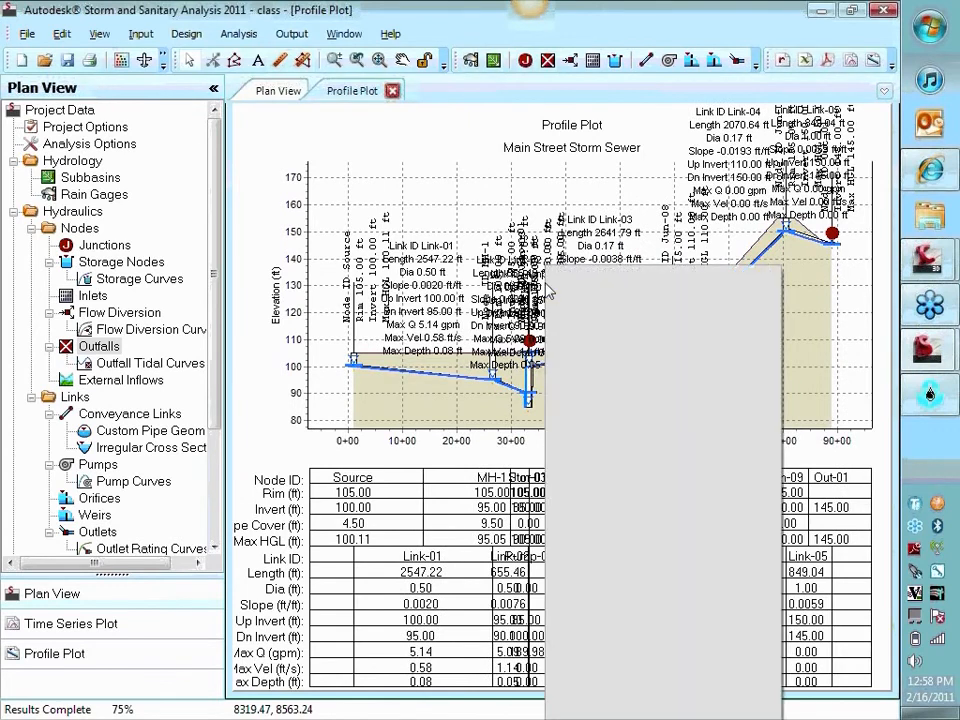
left_click(600, 276)
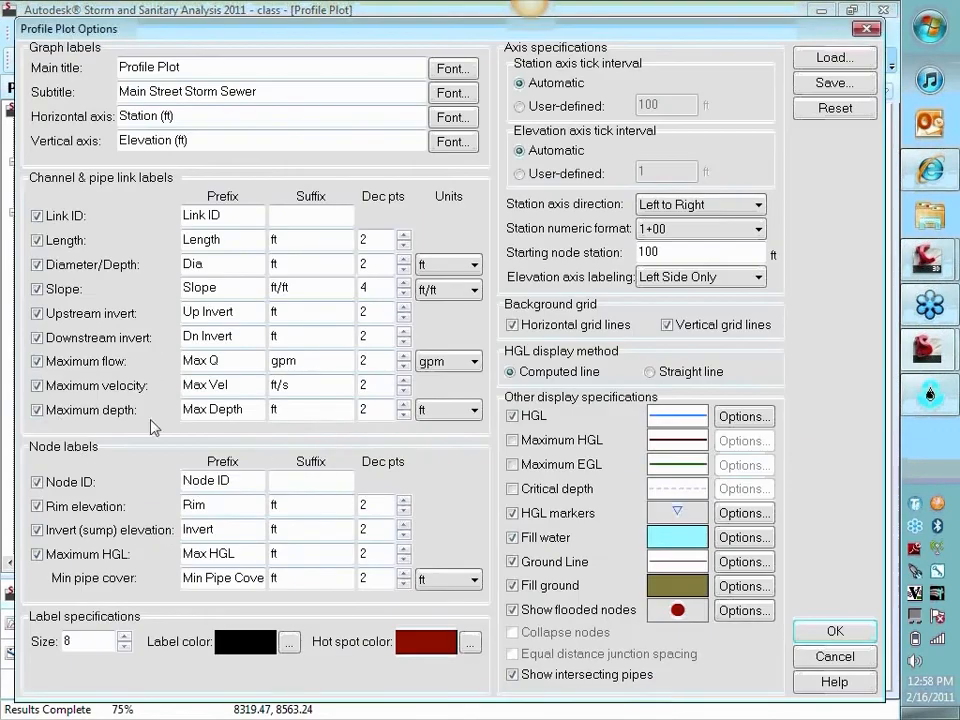
left_click(80, 507)
left_click(80, 530)
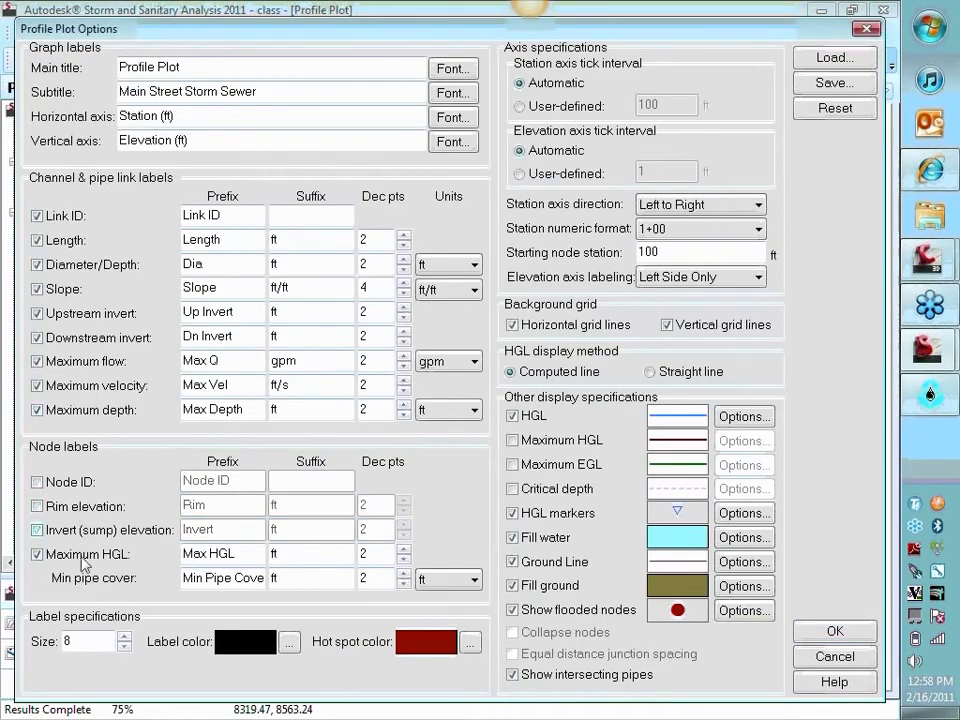
left_click(80, 554)
left_click(835, 631)
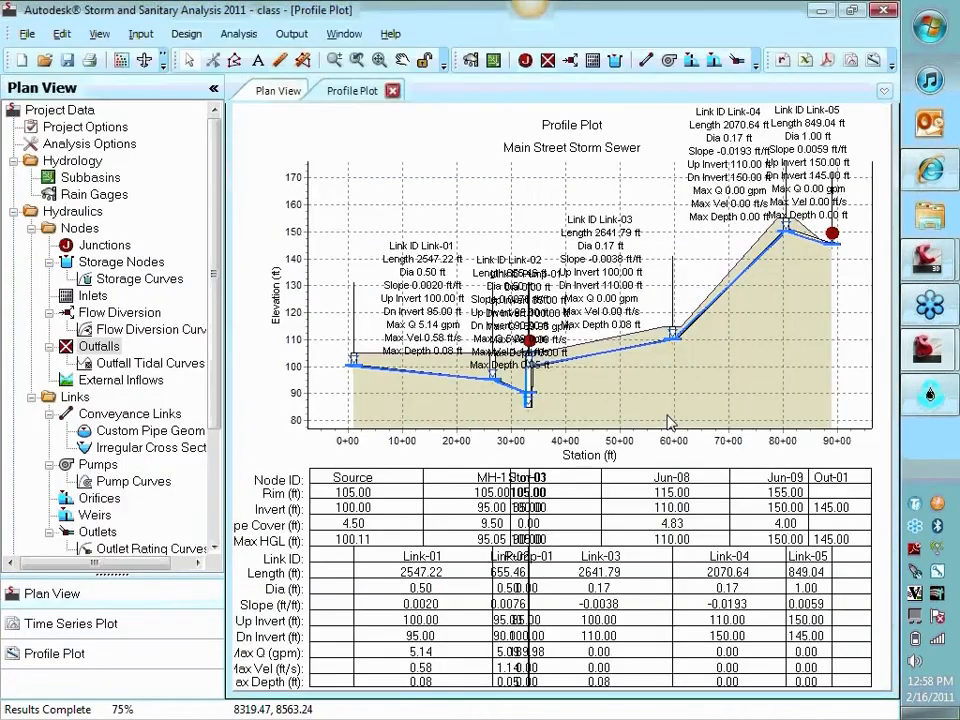
Turn off all channel and pipe link labels, from link ID through maximum depth, in the profile plot options
right_click(620, 238)
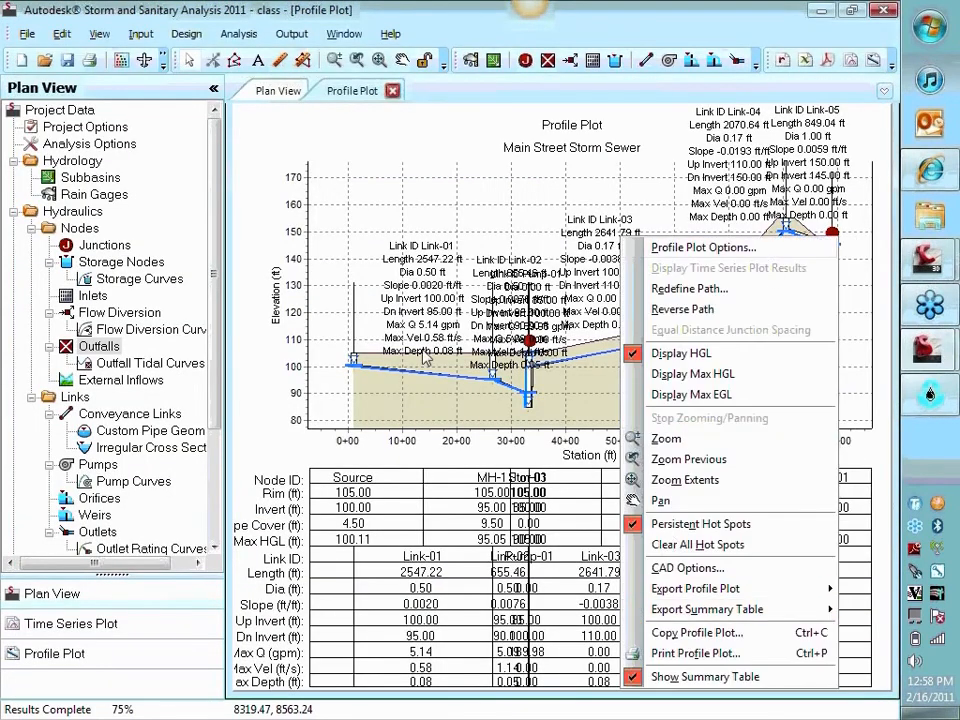
left_click(700, 247)
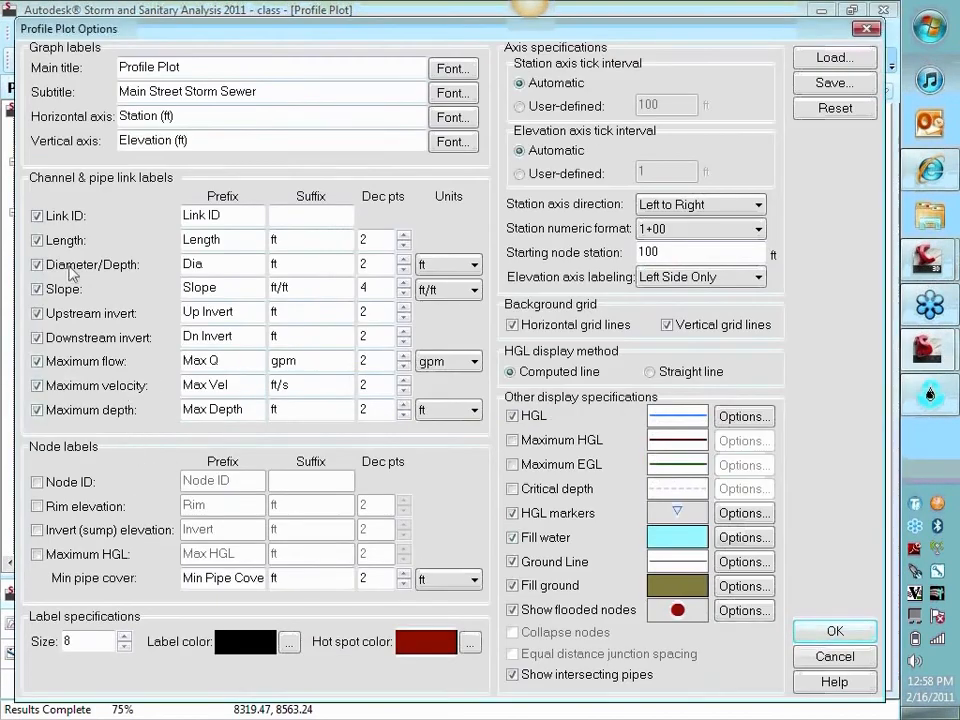
left_click(48, 216)
left_click(50, 240)
left_click(55, 265)
left_click(50, 288)
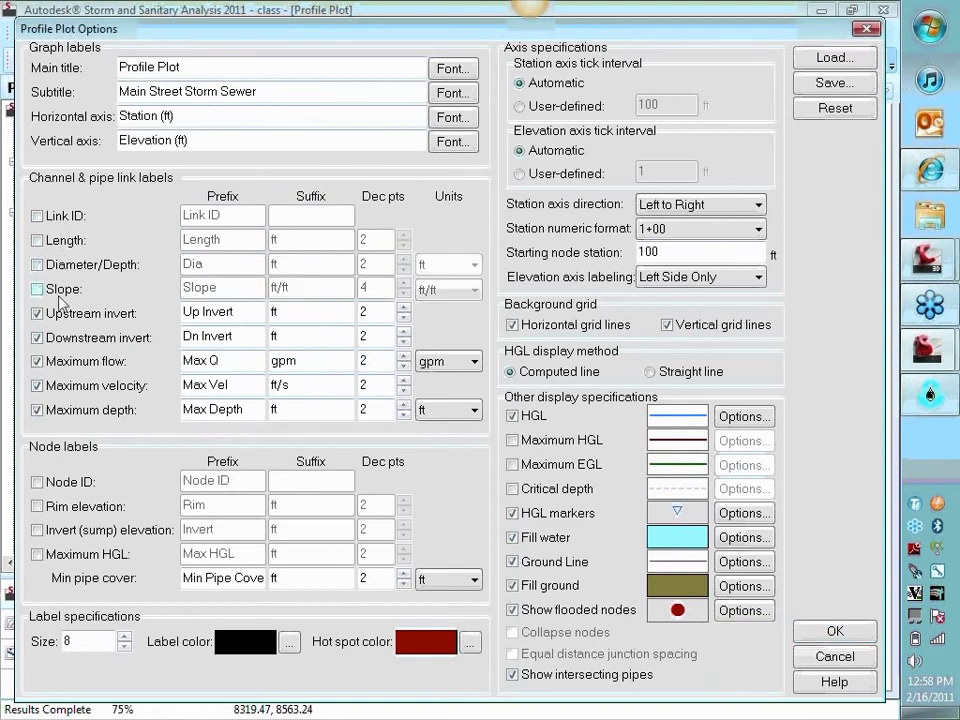
left_click(55, 313)
left_click(60, 337)
left_click(60, 361)
left_click(58, 385)
left_click(66, 411)
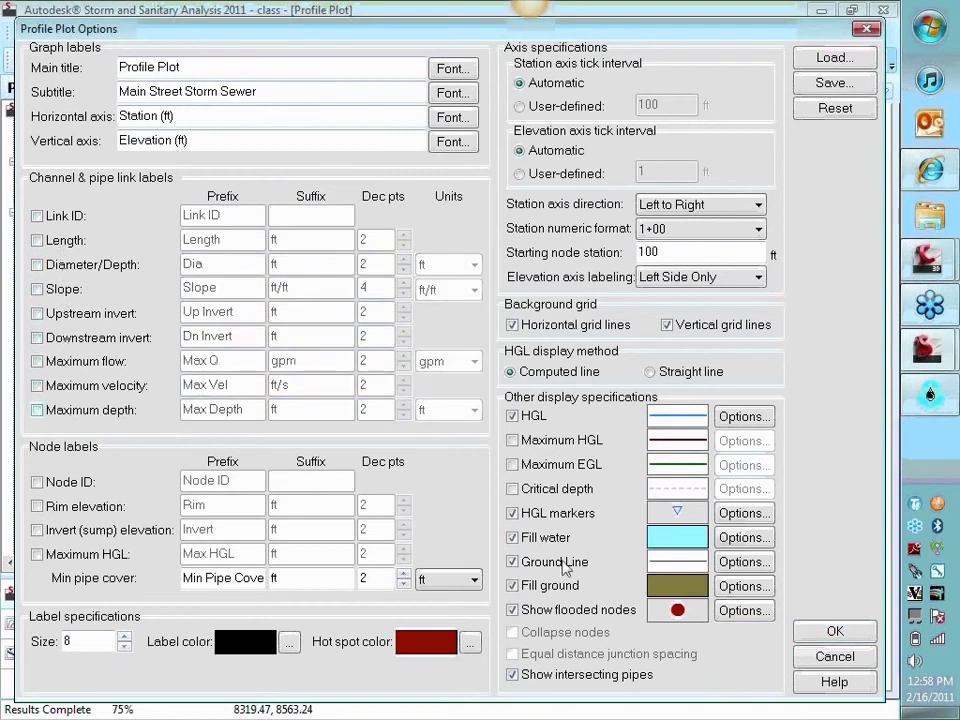
left_click(855, 633)
Open the ASCII output report and go to its warning messages section
left_click_drag(664, 388, 611, 384)
scroll(586, 380, "up", 4)
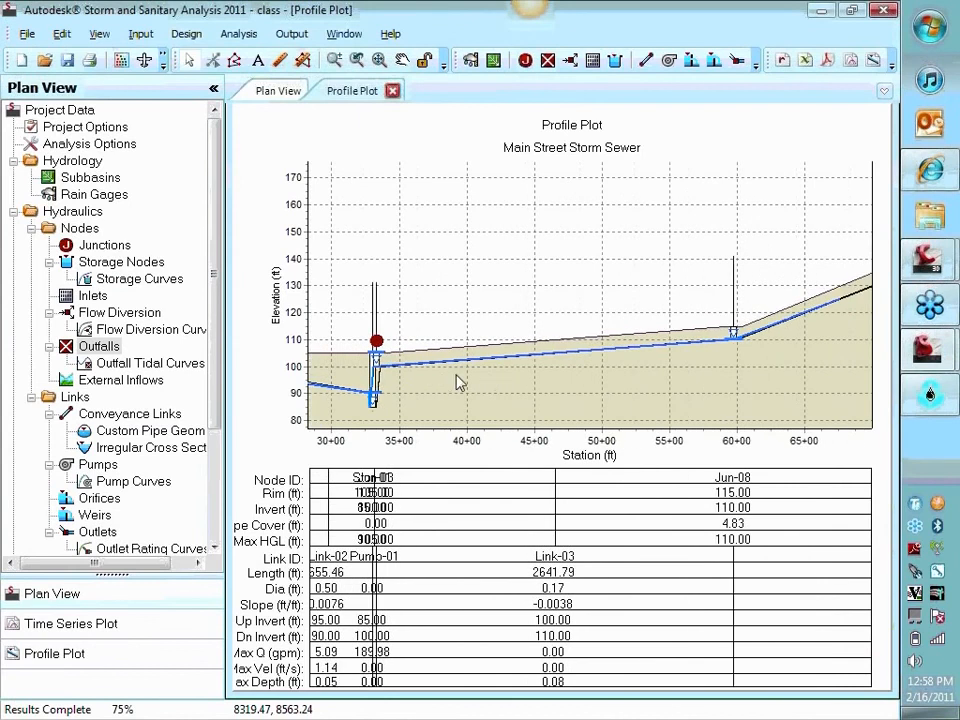
left_click_drag(456, 381, 692, 377)
scroll(560, 362, "up", 3)
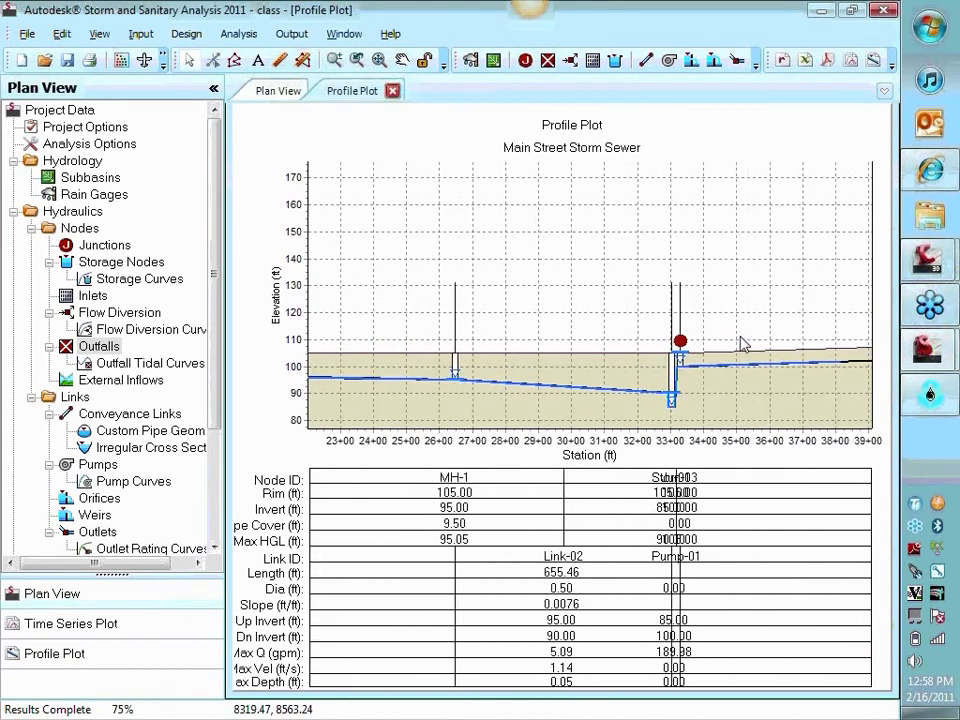
left_click(292, 35)
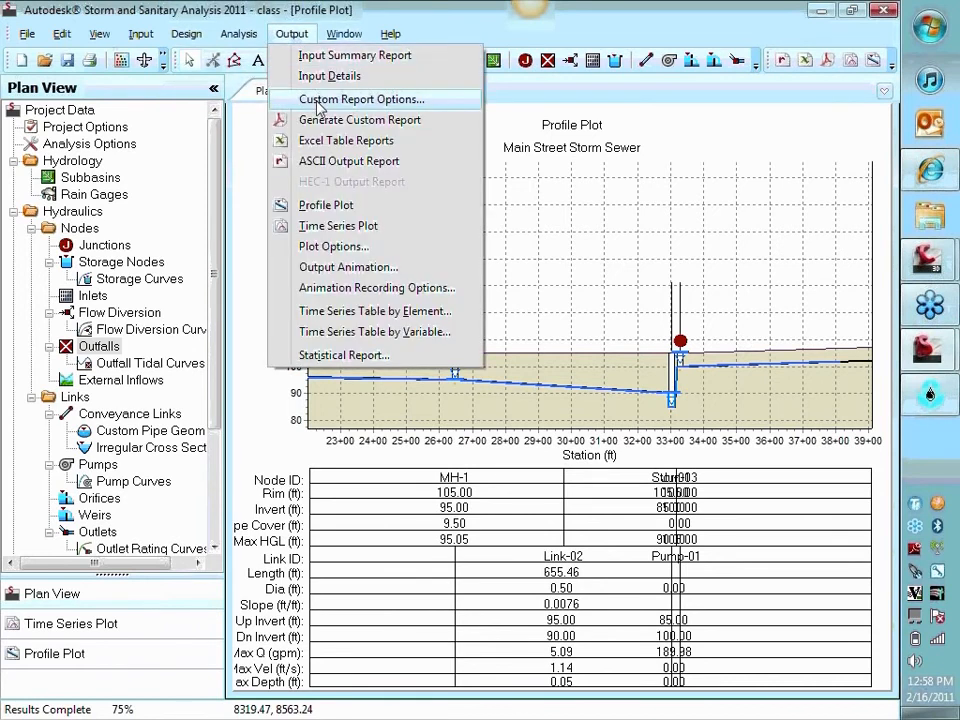
left_click(342, 162)
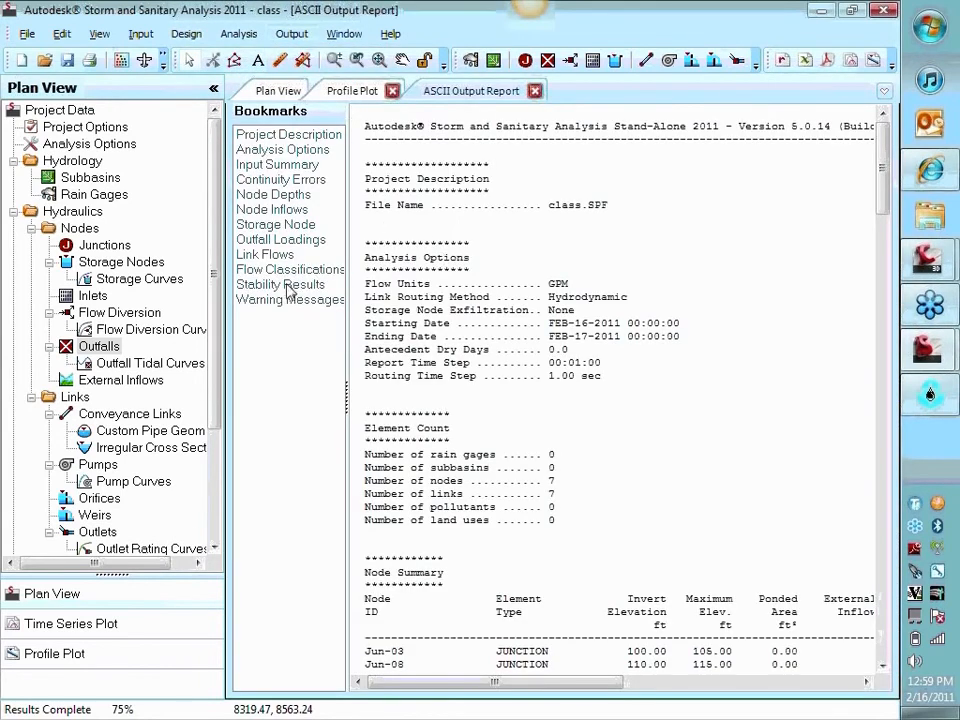
left_click(287, 300)
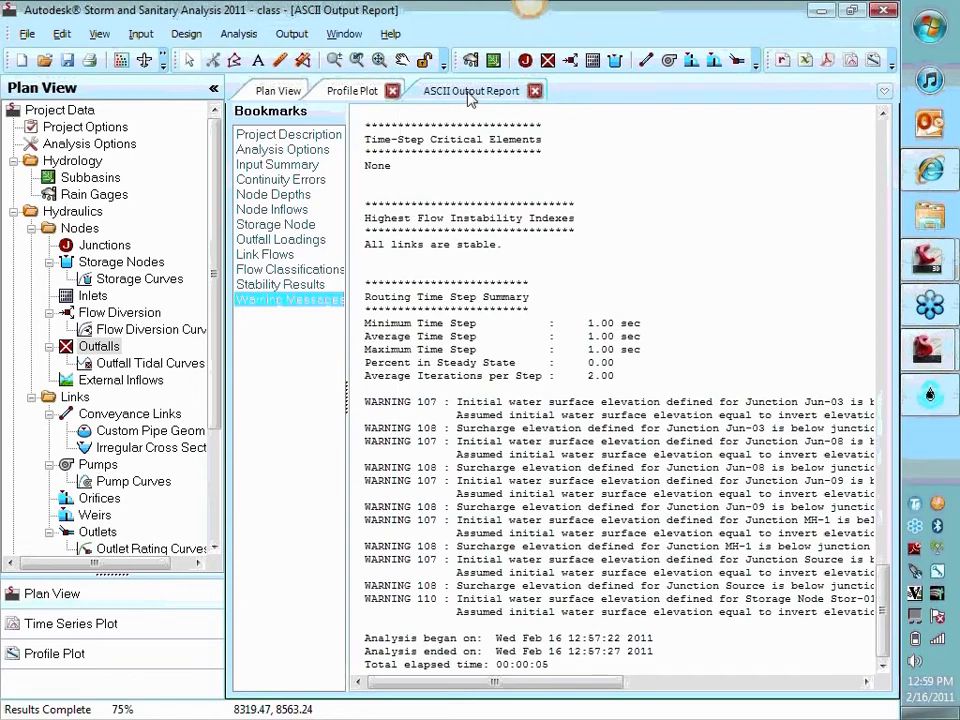
Play the output animation on the profile plot at the highest animation speed
left_click(280, 93)
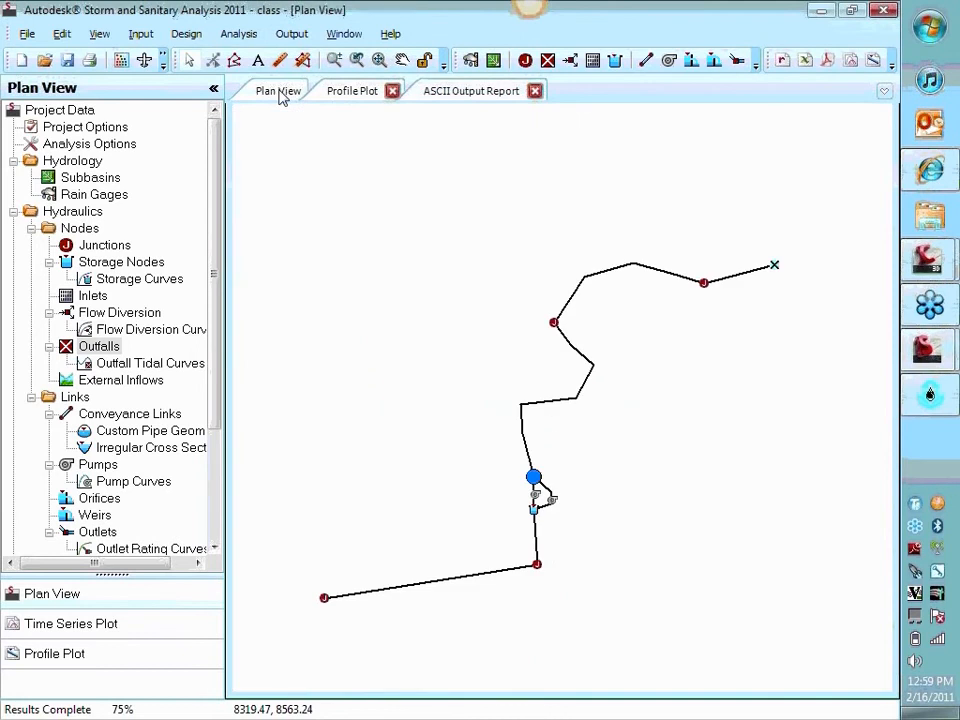
left_click(355, 93)
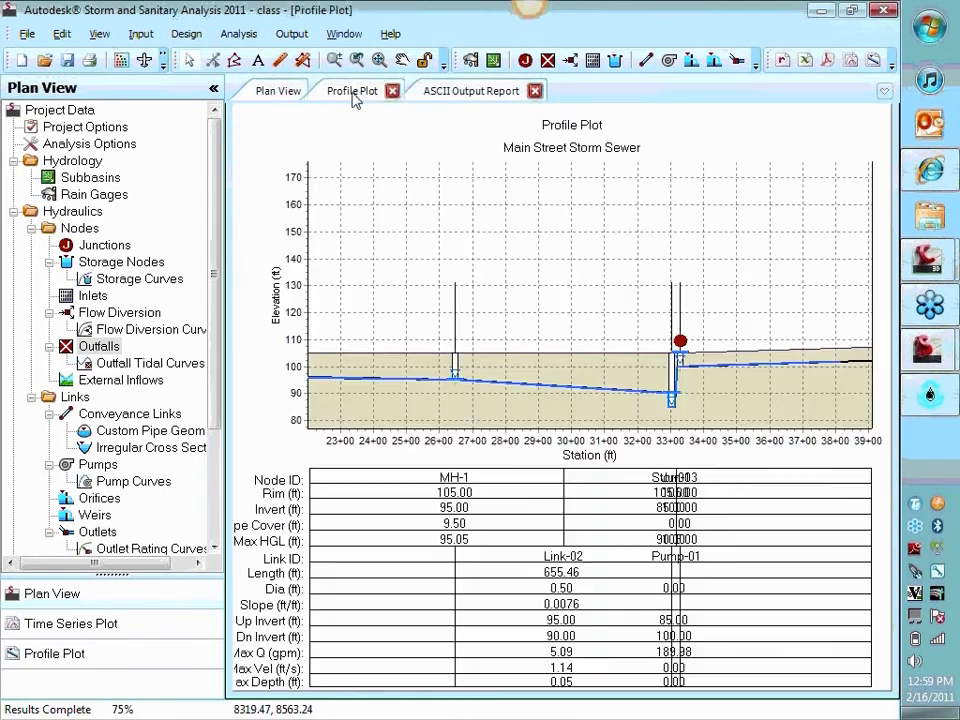
left_click(292, 34)
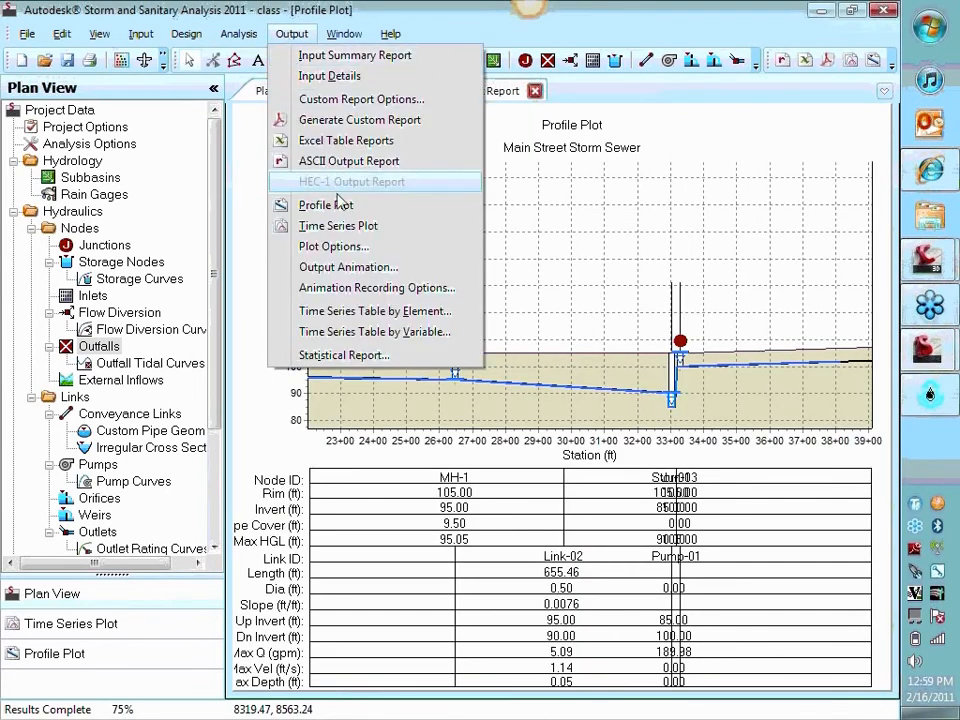
left_click(357, 272)
left_click_drag(683, 349, 724, 101)
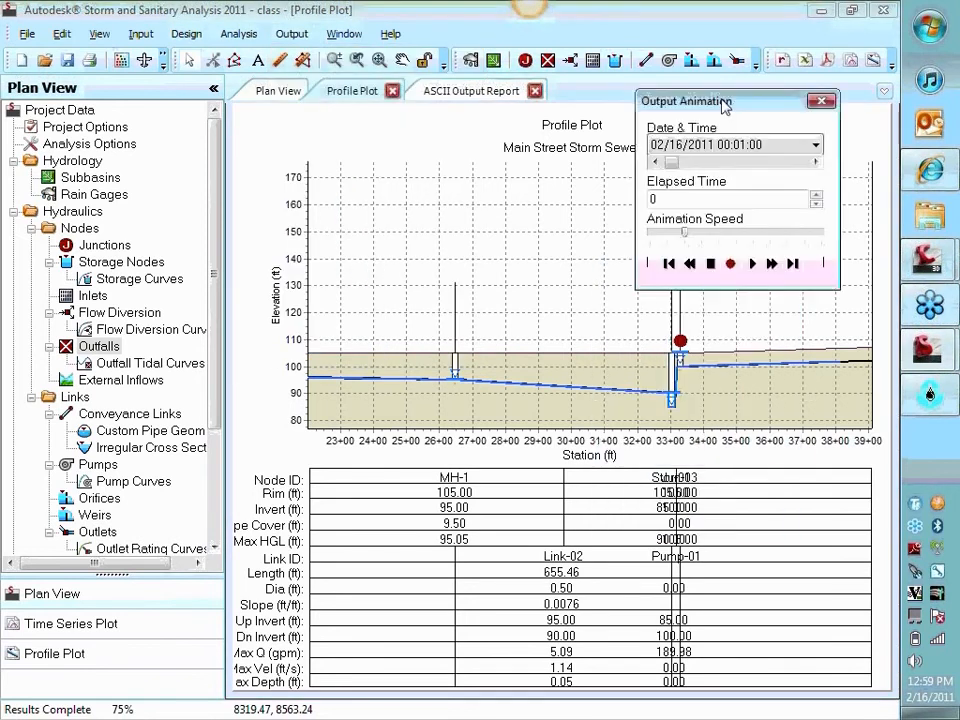
left_click(753, 256)
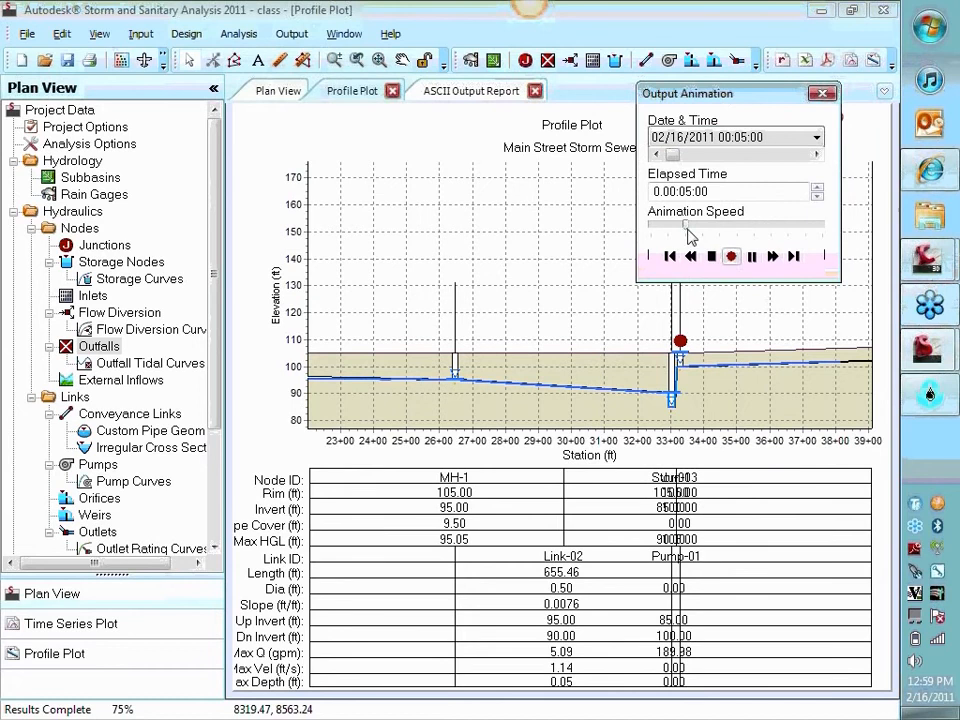
left_click_drag(685, 225, 822, 225)
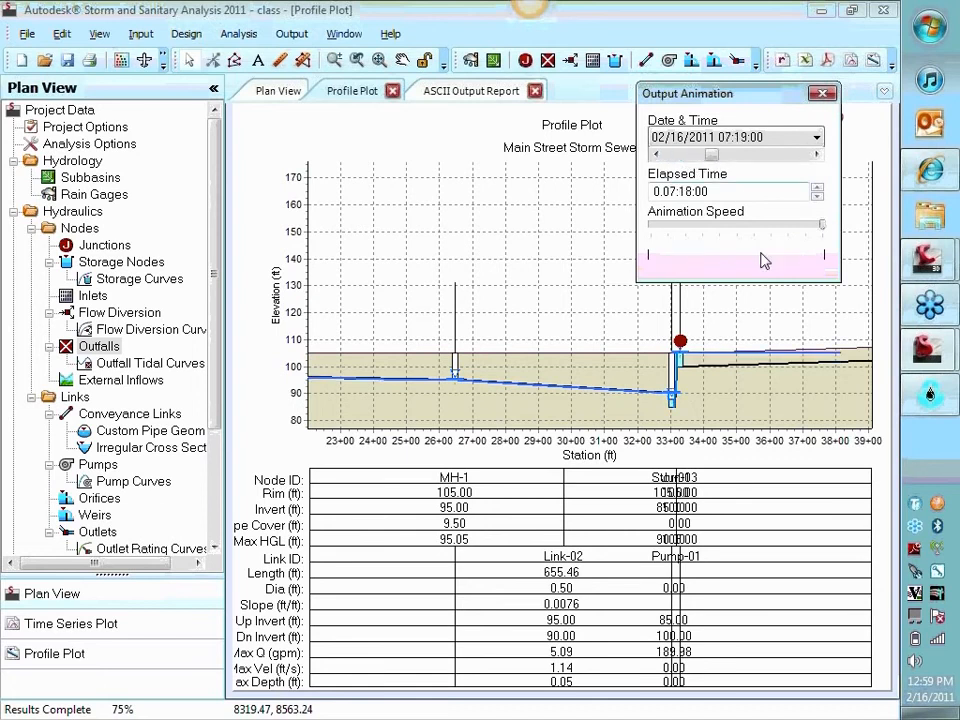
Examine the water levels around storage node Stor-01 and junction Jun-03 during the animation, and end it by stopping and closing the animation
left_click_drag(713, 404, 647, 420)
scroll(651, 391, "up", 3)
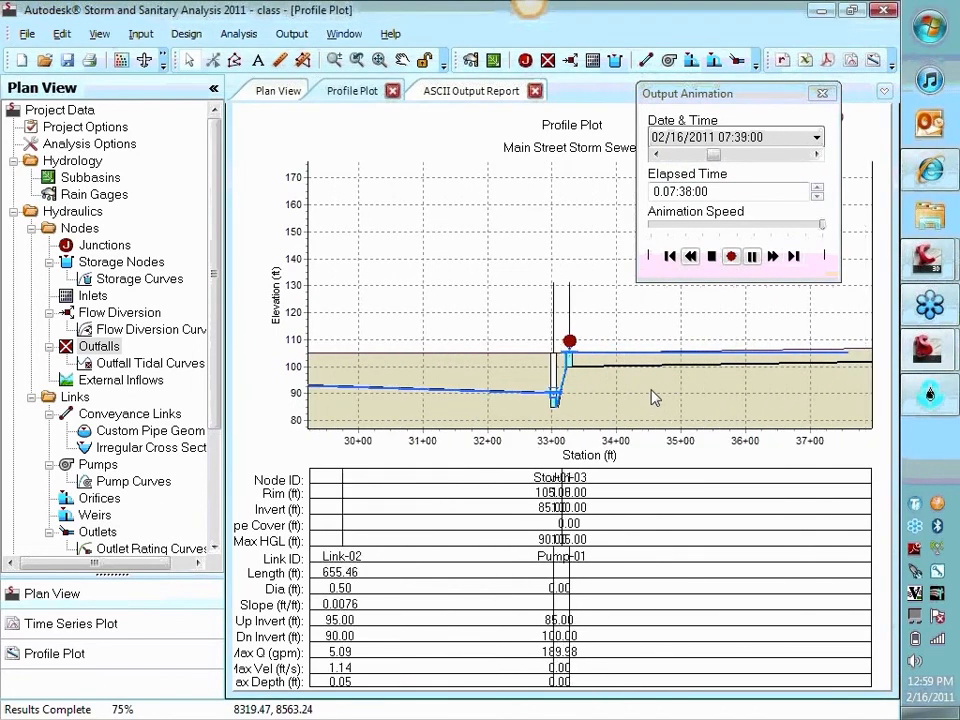
scroll(619, 403, "up", 3)
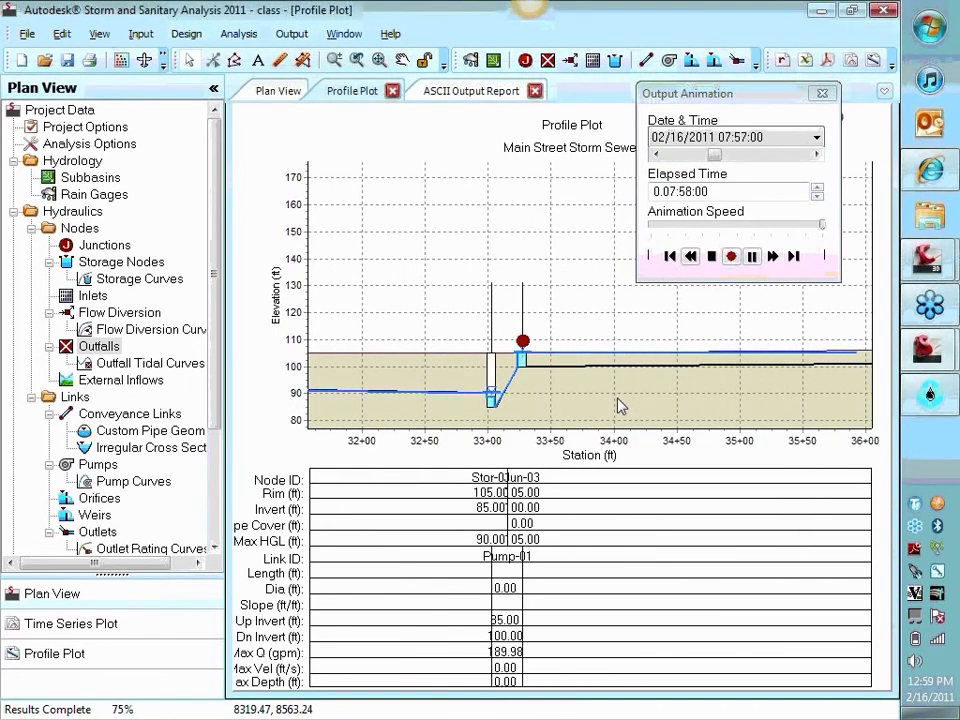
scroll(619, 404, "up", 2)
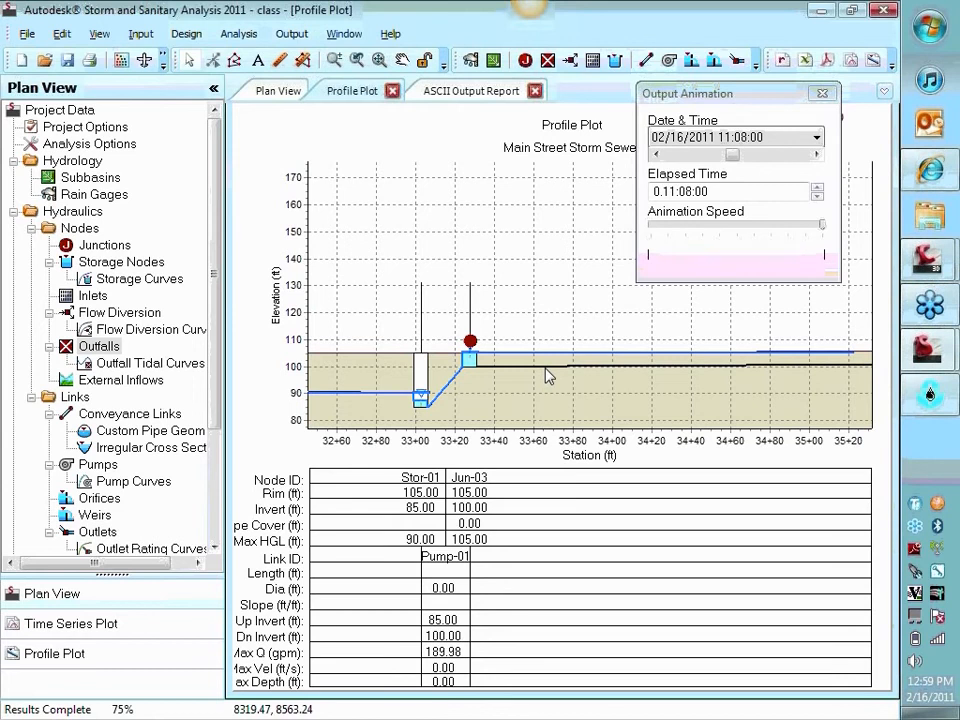
scroll(548, 377, "down", 1)
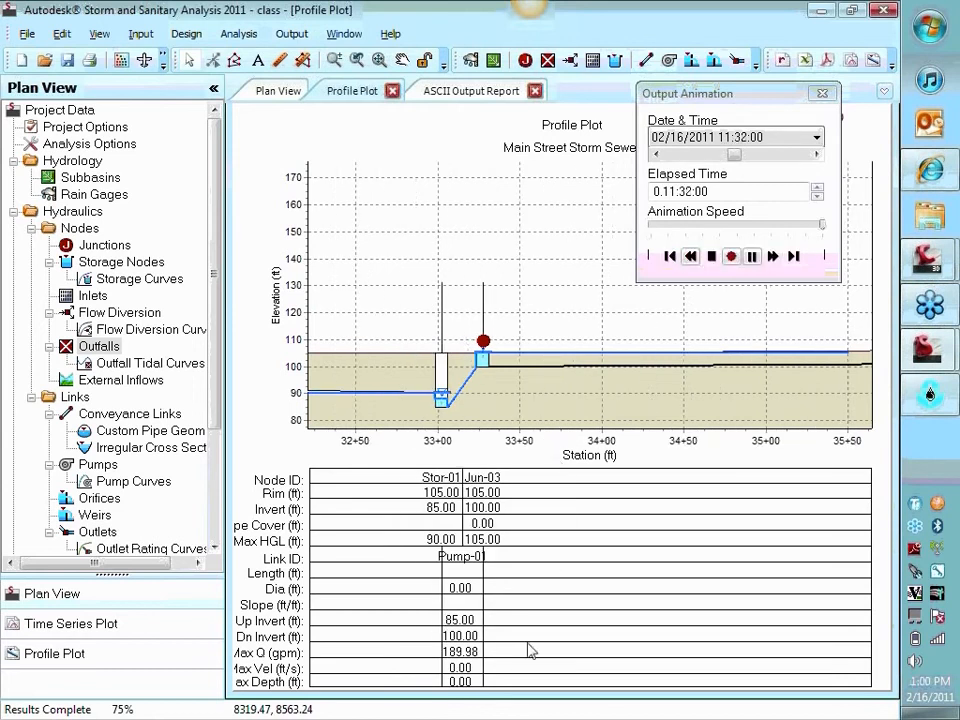
scroll(546, 381, "down", 1)
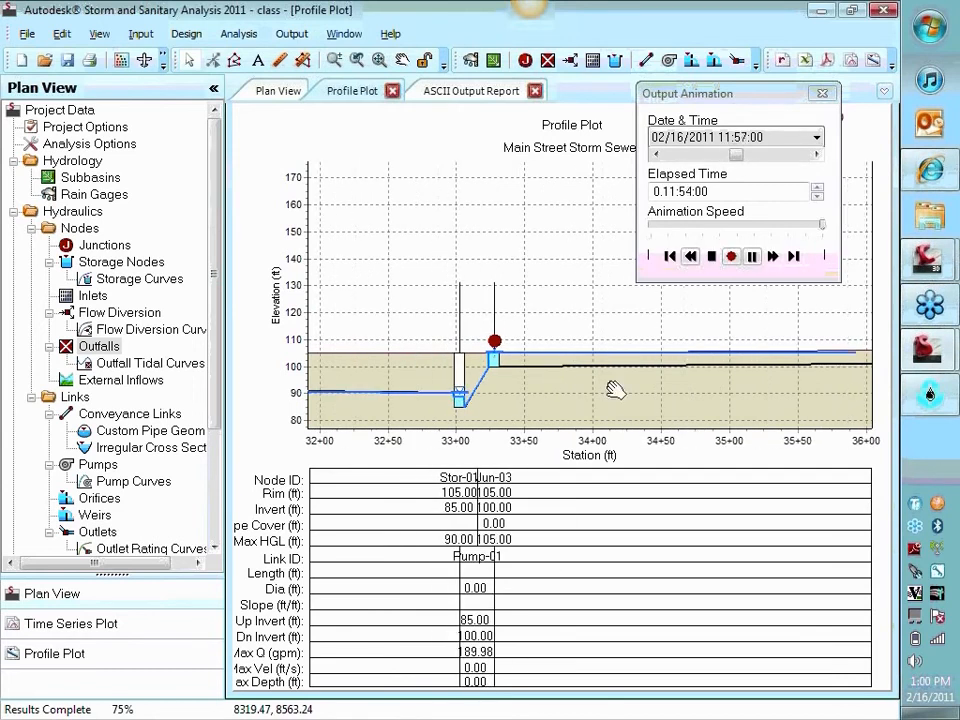
scroll(553, 403, "down", 4)
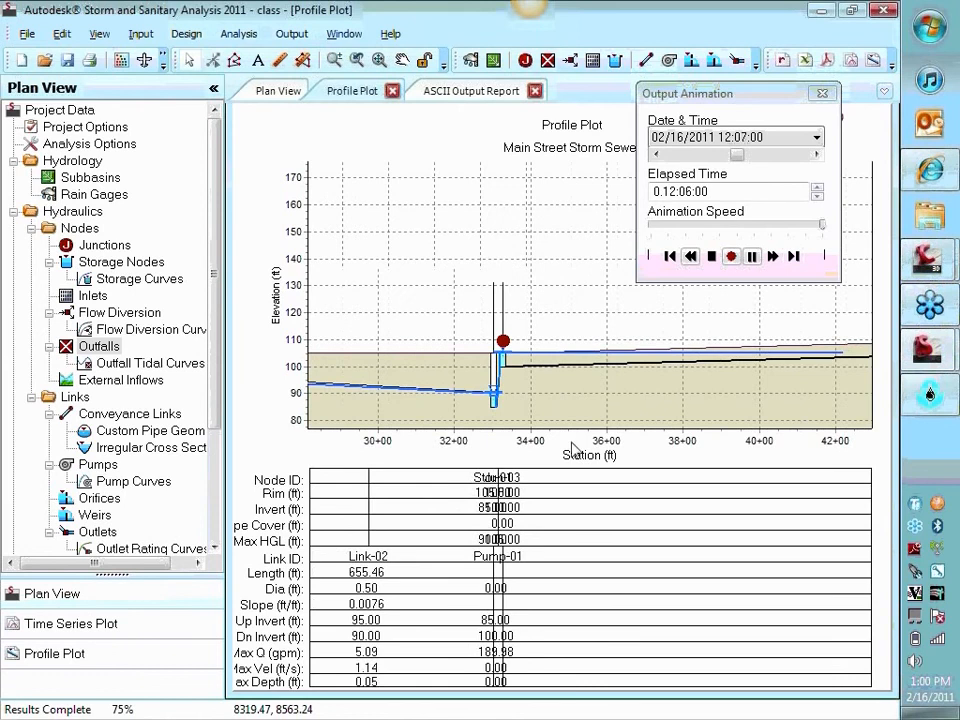
scroll(632, 607, "down", 3)
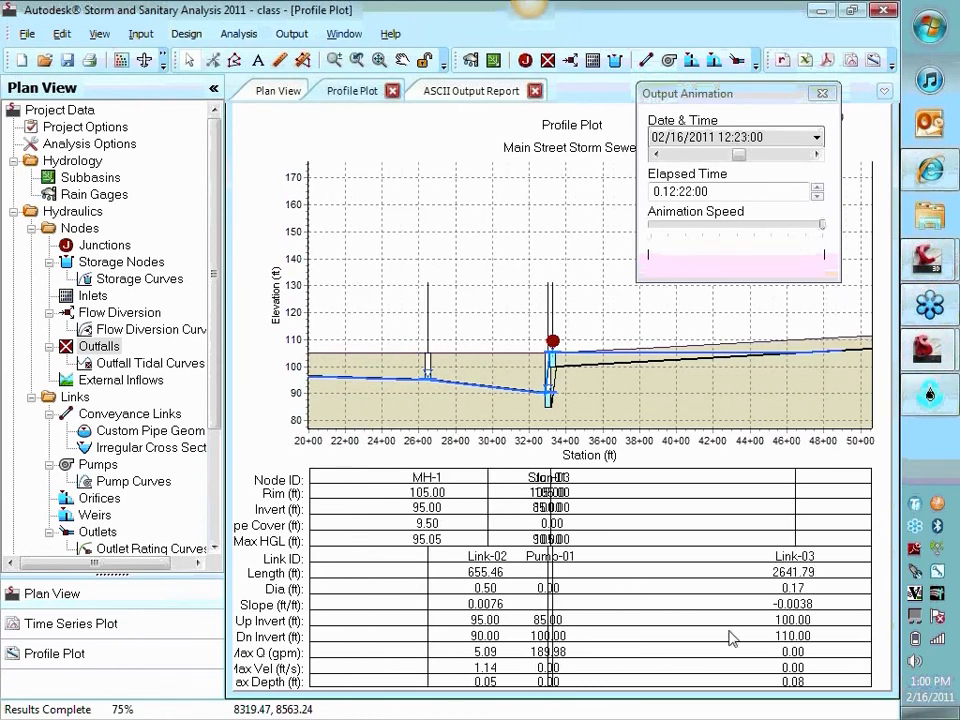
scroll(681, 686, "down", 1)
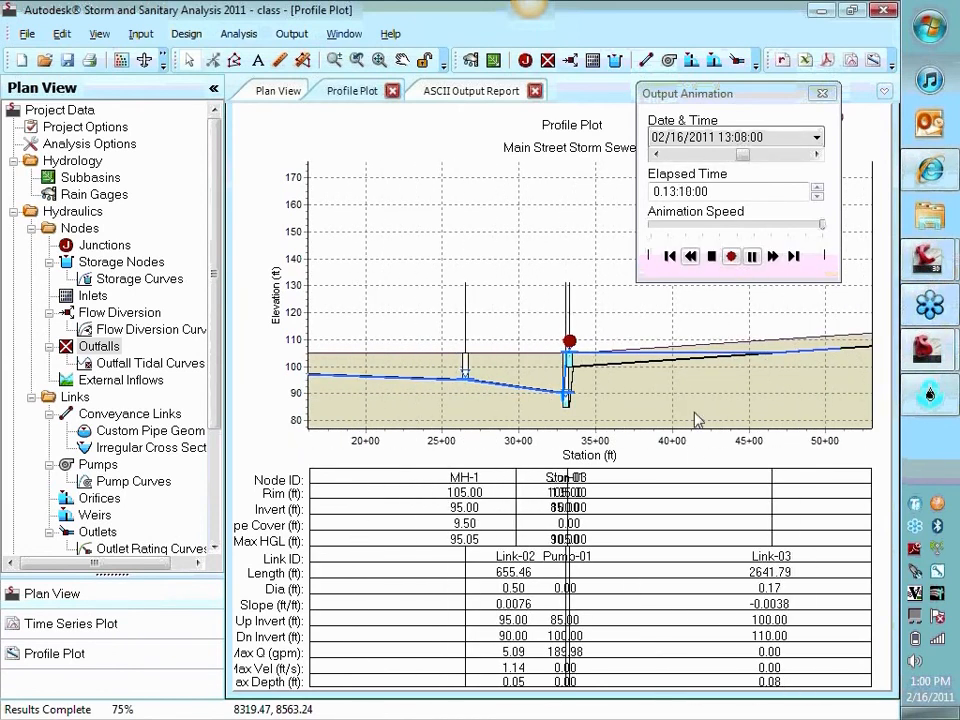
scroll(716, 407, "down", 1)
scroll(664, 407, "down", 1)
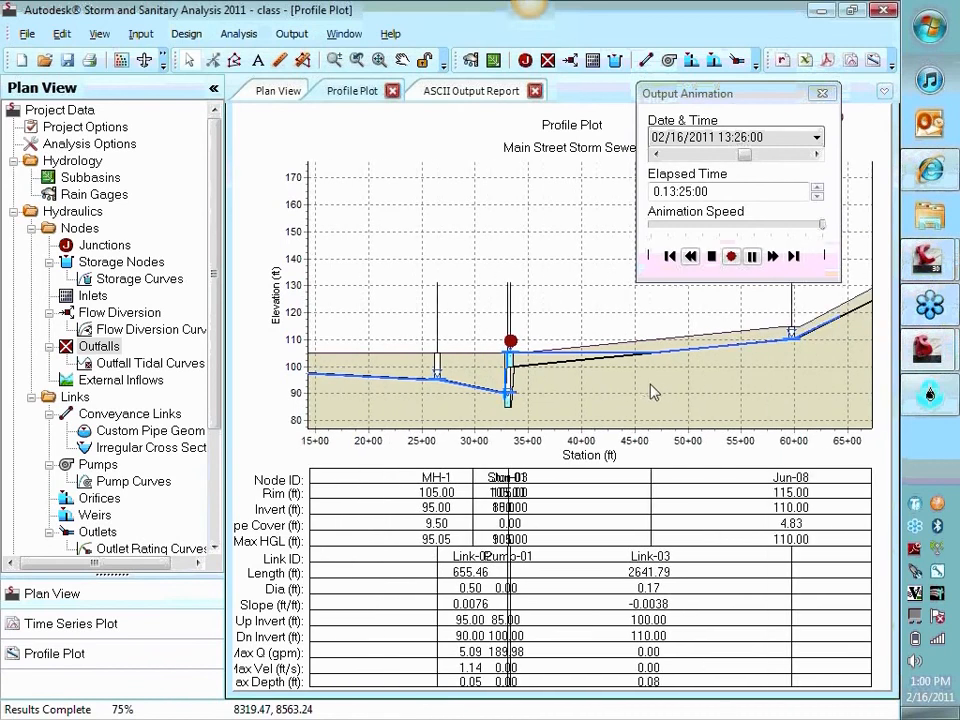
left_click(714, 258)
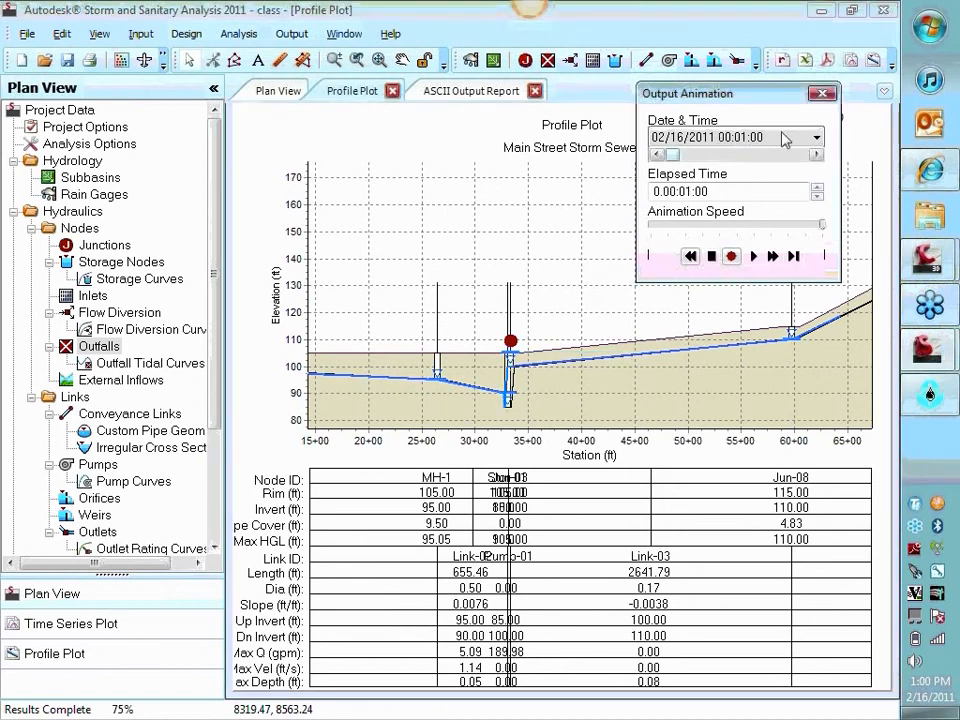
left_click(823, 94)
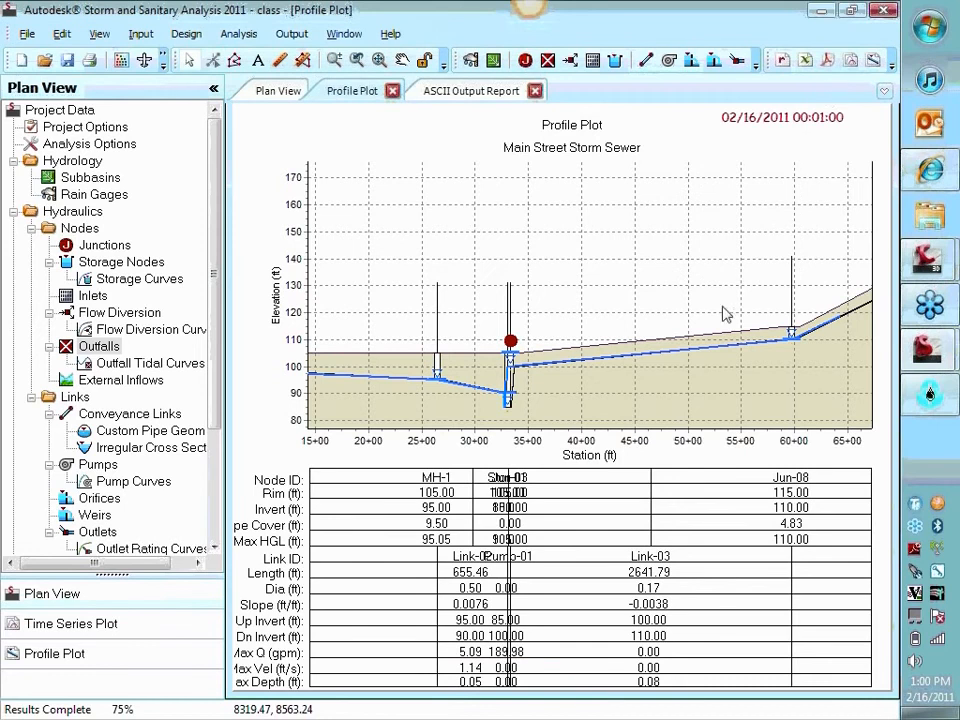
Set the surcharge elevation of junction Jun-03, where the pumps discharge in the plan view, to 10000 ft
left_click(280, 92)
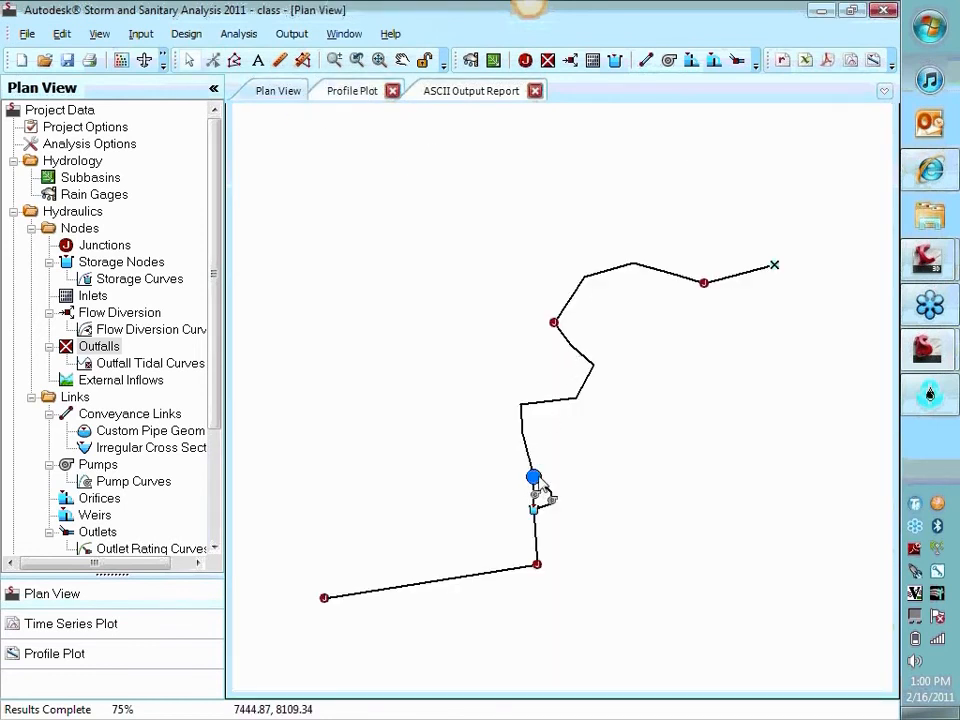
double_click(535, 480)
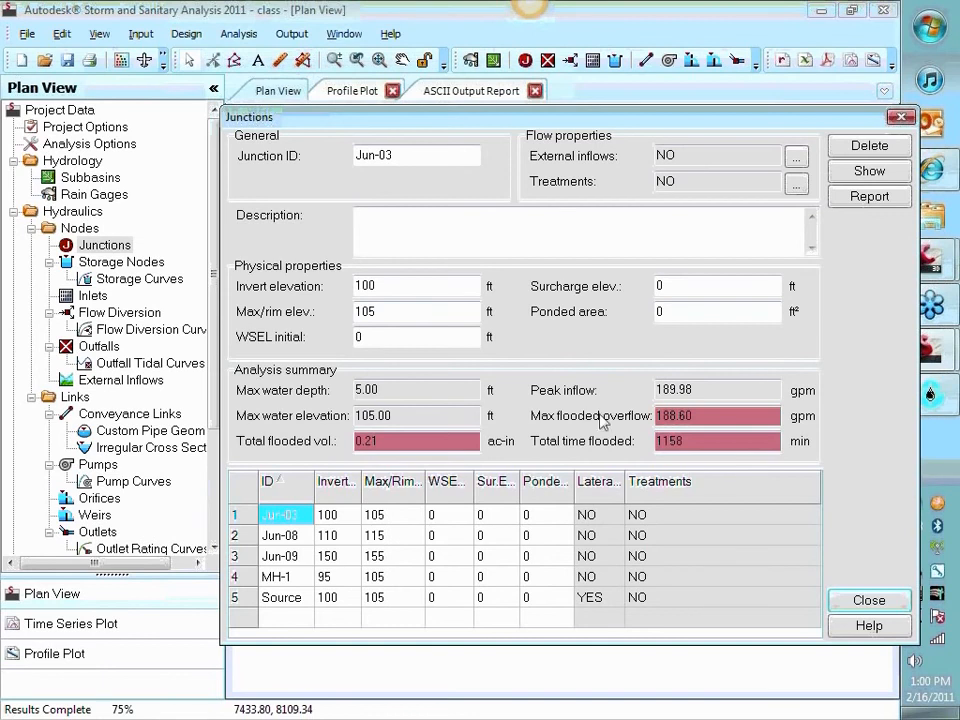
left_click(692, 285)
type("10000")
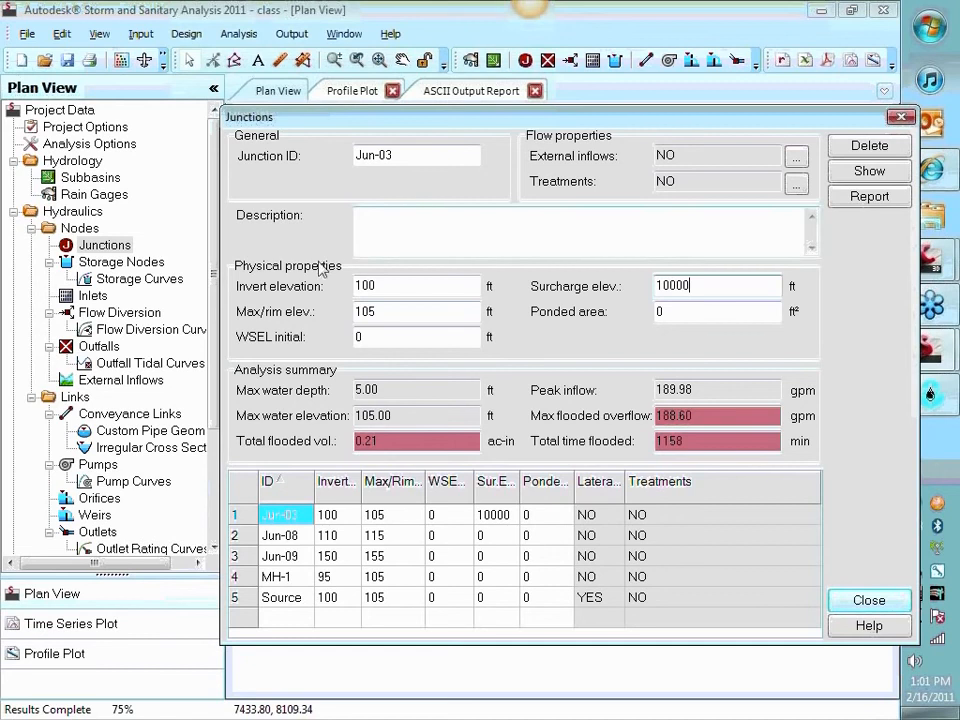
left_click(400, 287)
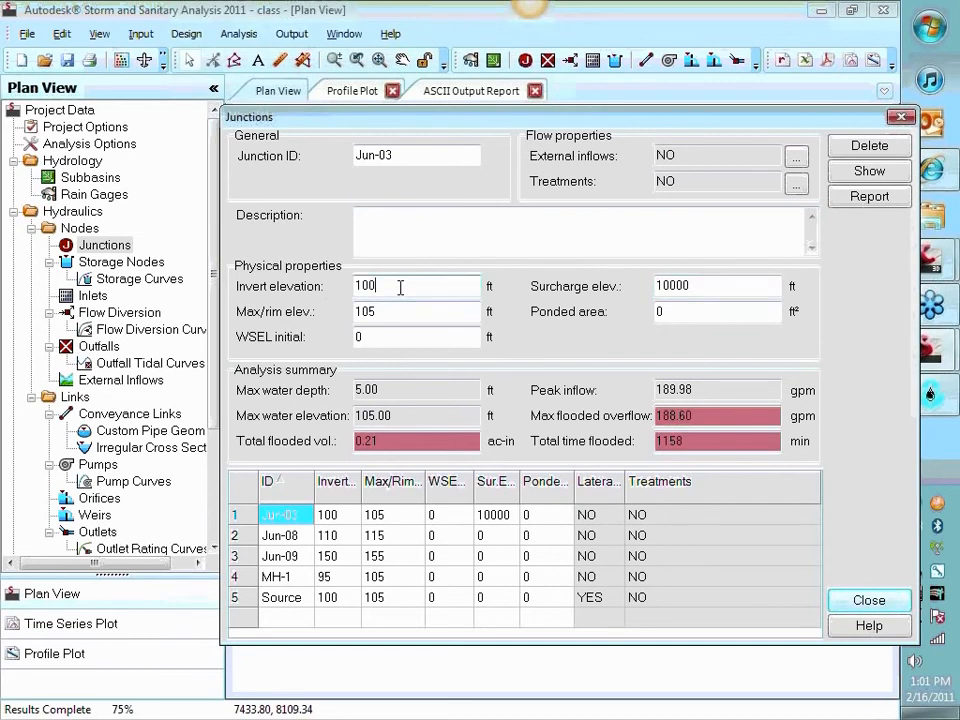
left_click_drag(714, 285, 655, 308)
left_click(891, 605)
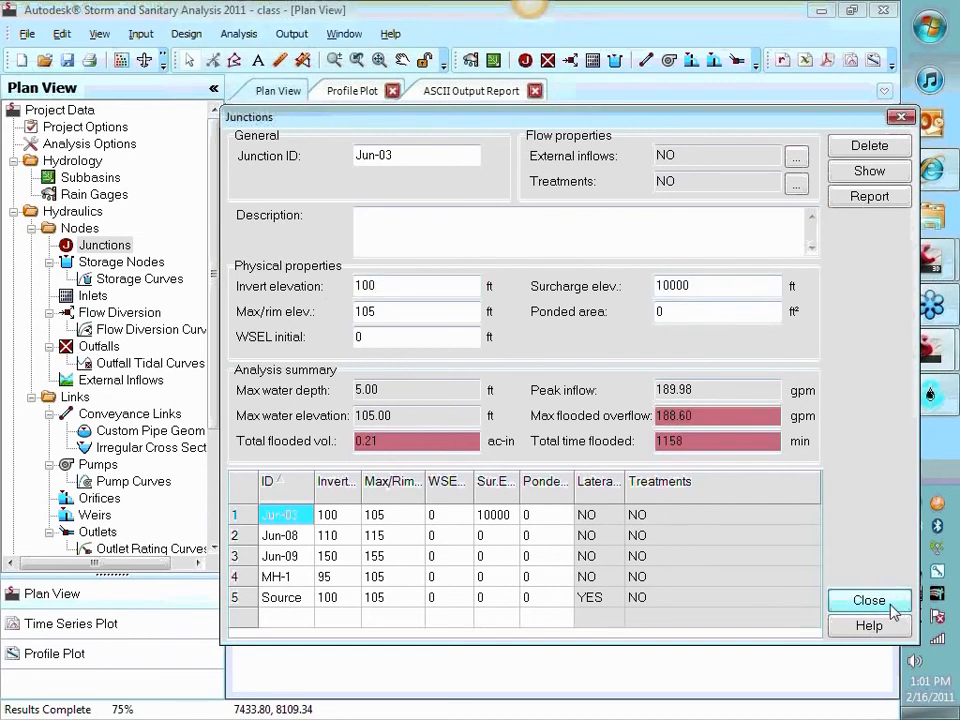
left_click_drag(716, 288, 600, 291)
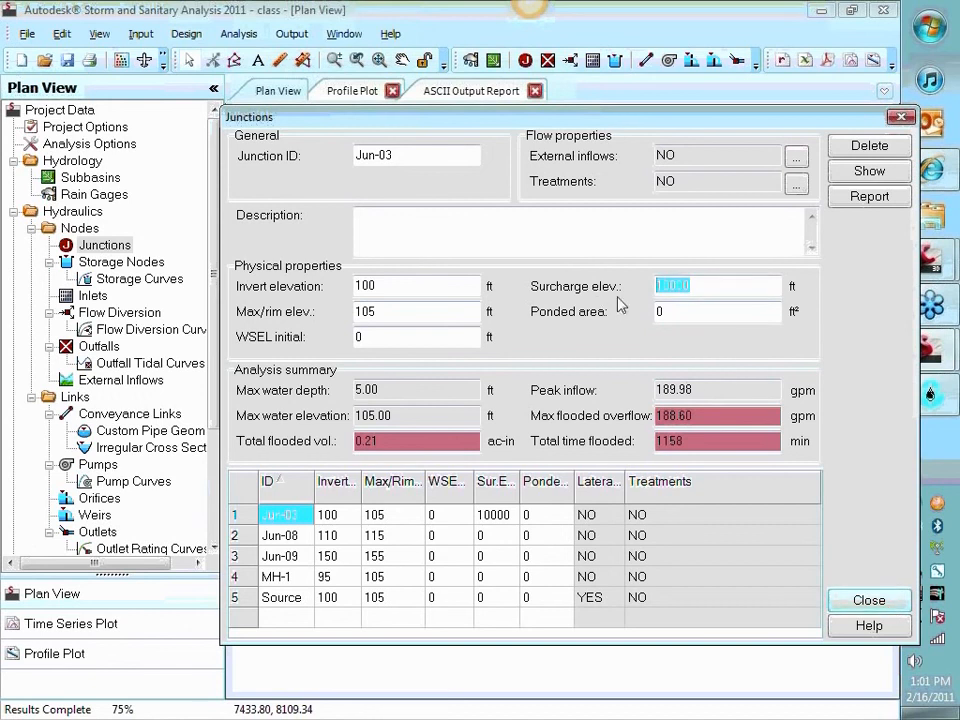
left_click(877, 601)
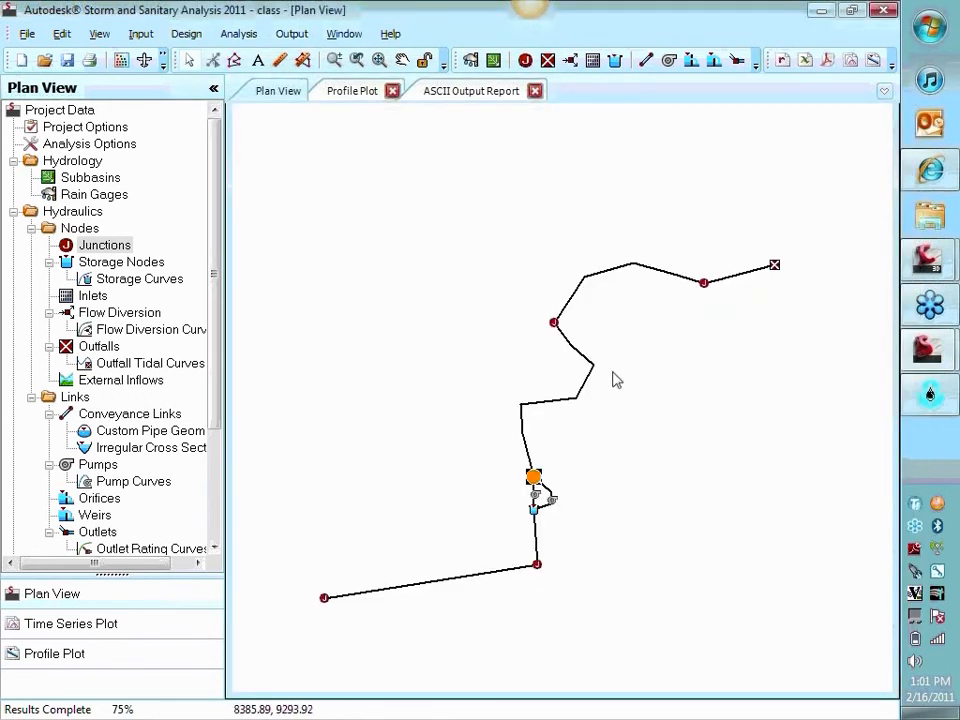
Check the surcharge elevation in the properties of force main junction Jun-08 and close the dialog
double_click(554, 325)
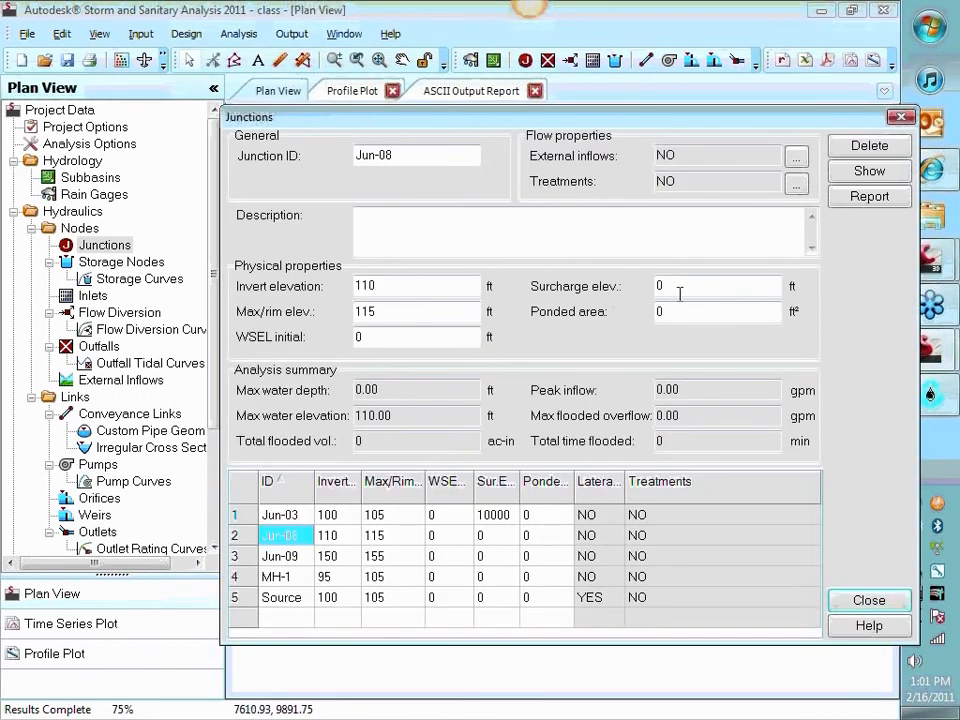
left_click(877, 602)
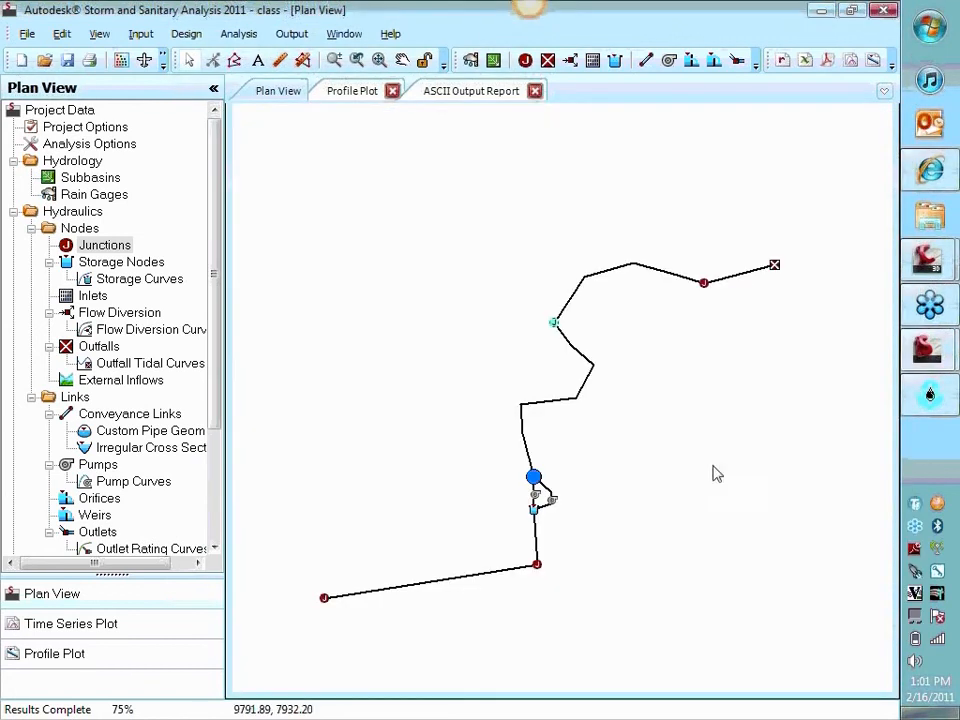
Set the surcharge elevation of junction Jun-09, the last junction before the outfall, to 10000 ft and close its properties
double_click(704, 283)
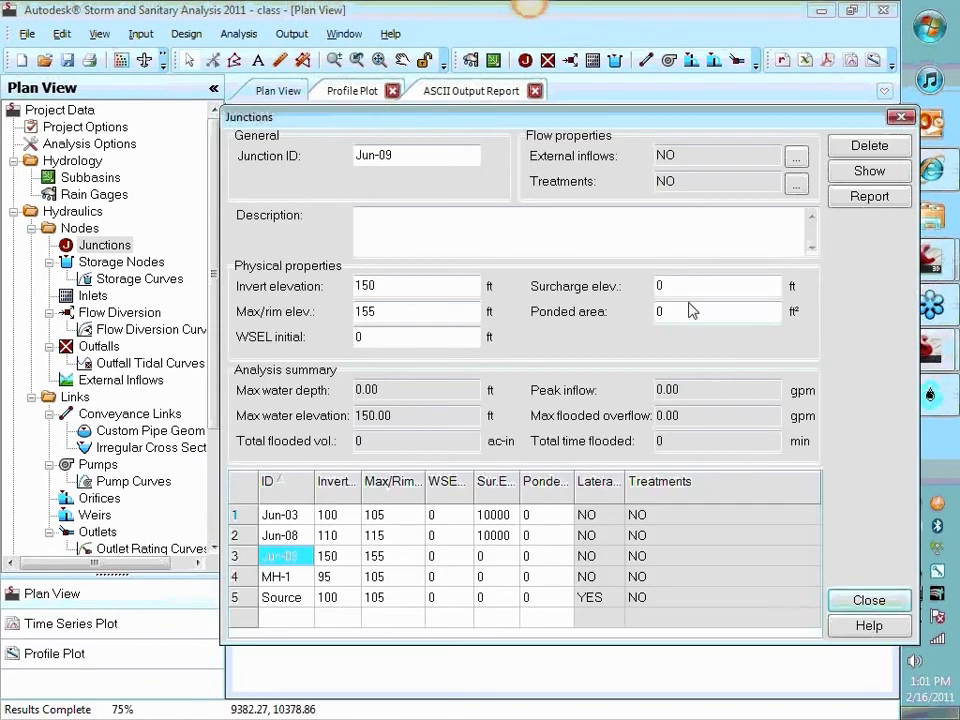
type("10000")
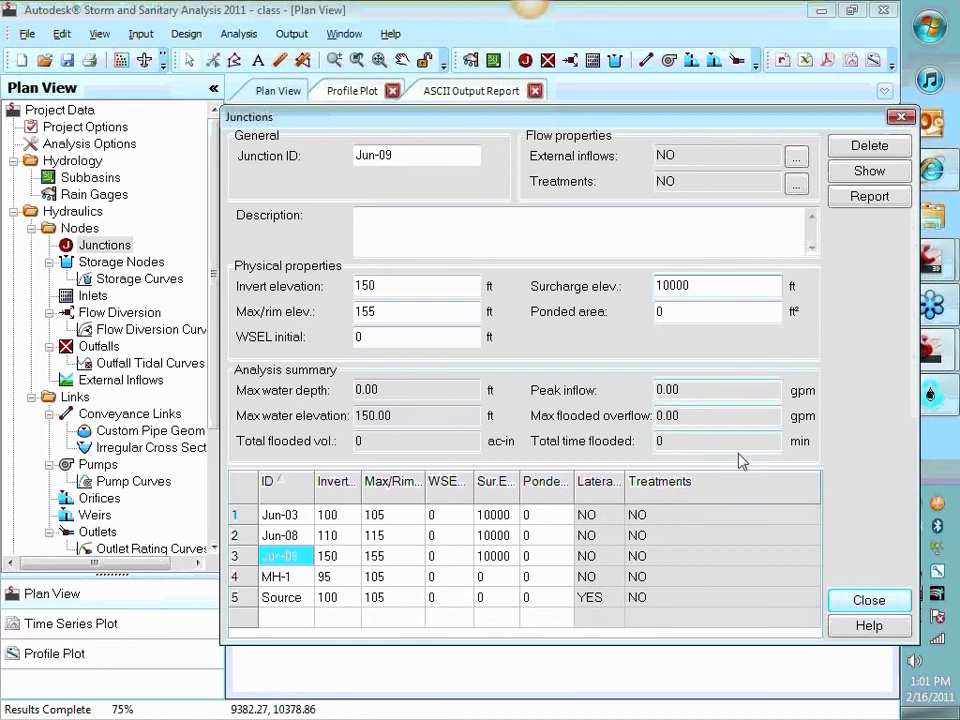
left_click(697, 309)
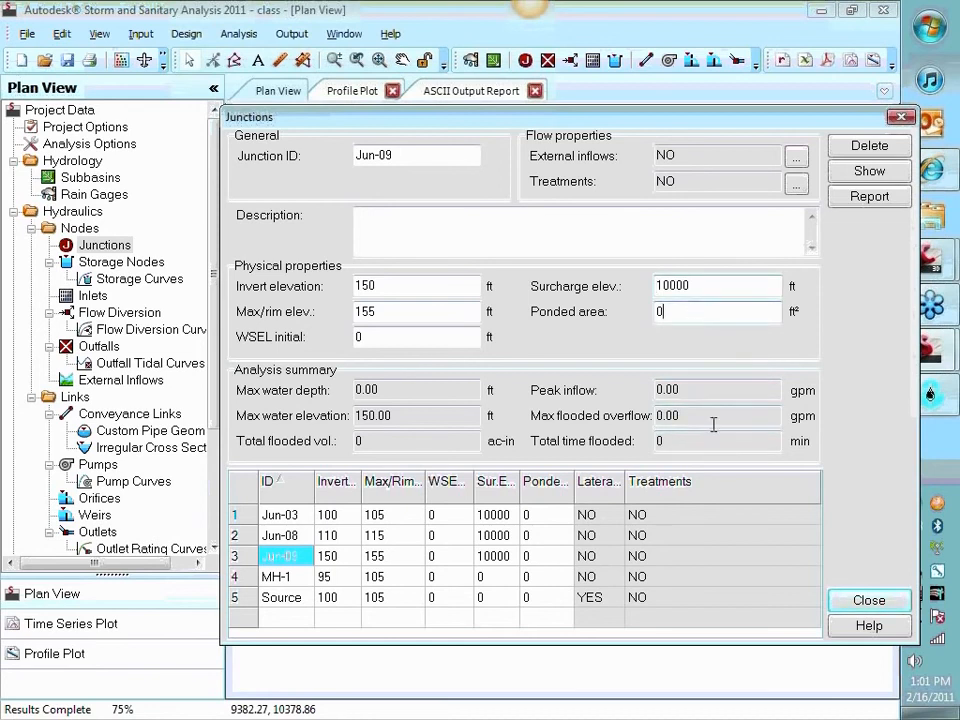
left_click(869, 601)
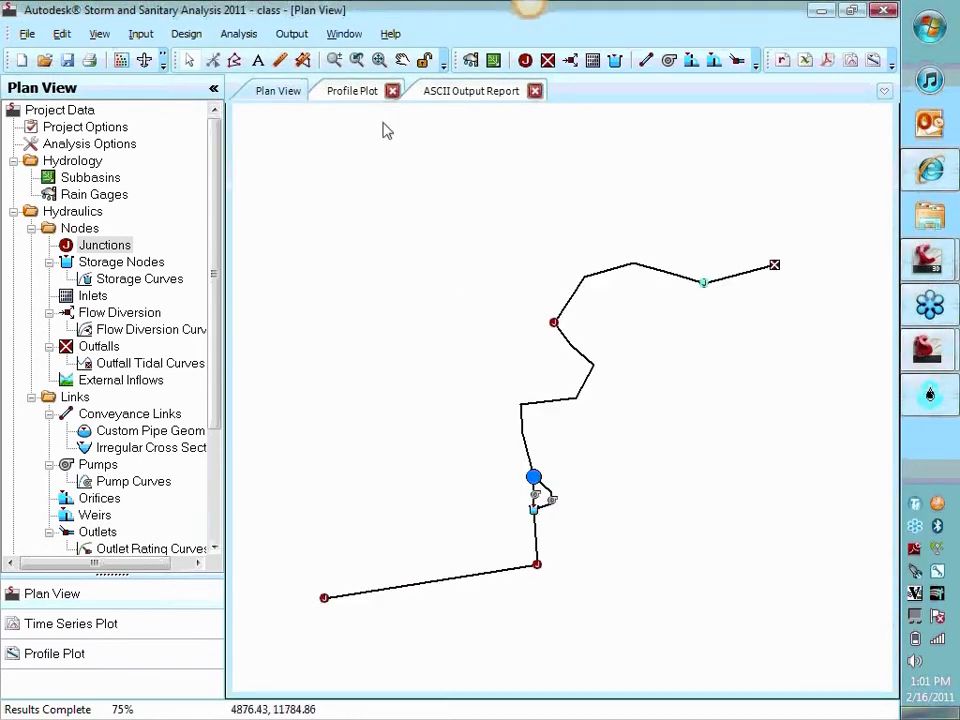
Rerun the analysis with the revised junction surcharge elevations and dismiss its status summary
left_click(238, 33)
left_click(251, 75)
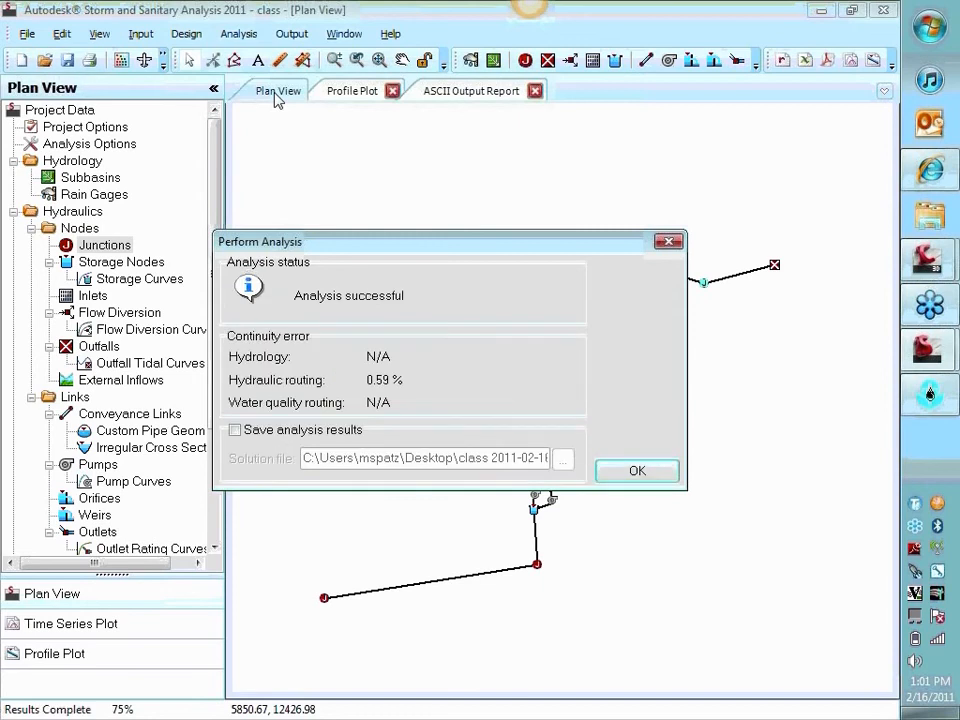
left_click(645, 472)
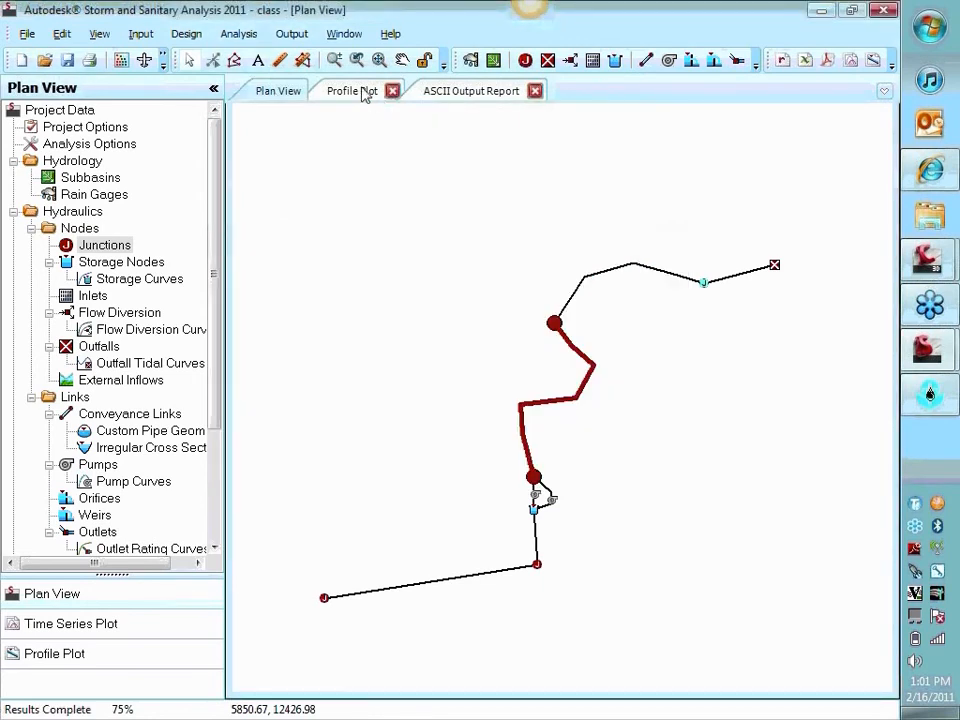
Return to the Main Street Storm Sewer profile plot and hide its red profile line
left_click(365, 93)
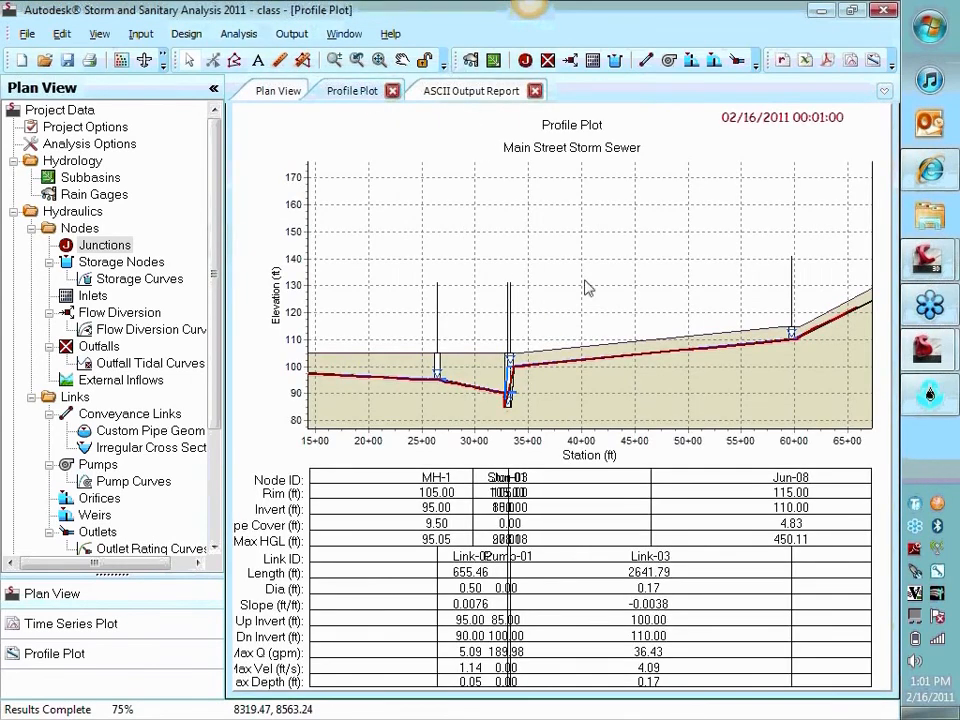
right_click(573, 245)
left_click(606, 380)
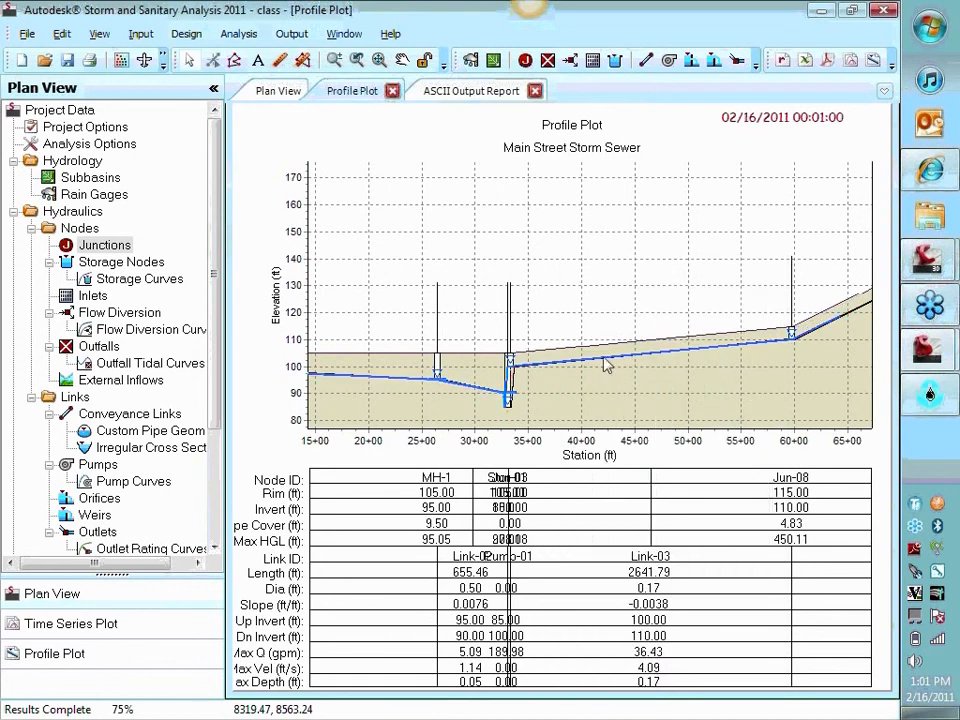
Play the output animation on the profile plot and examine the water levels around Stor-01, Jun-03 and Link-03
left_click(292, 33)
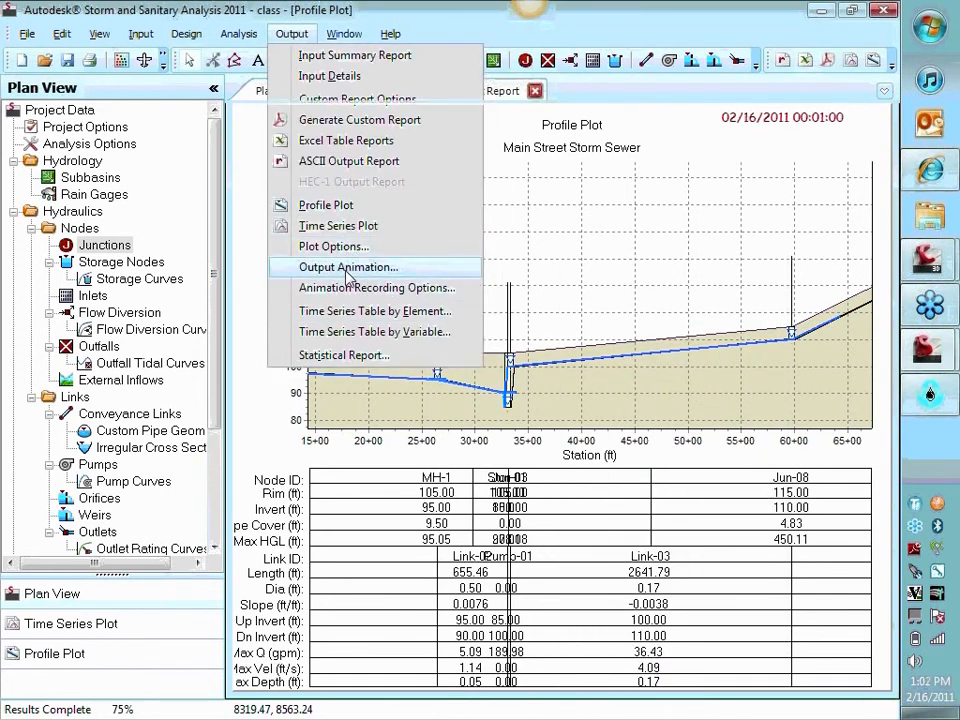
left_click(348, 268)
left_click(753, 256)
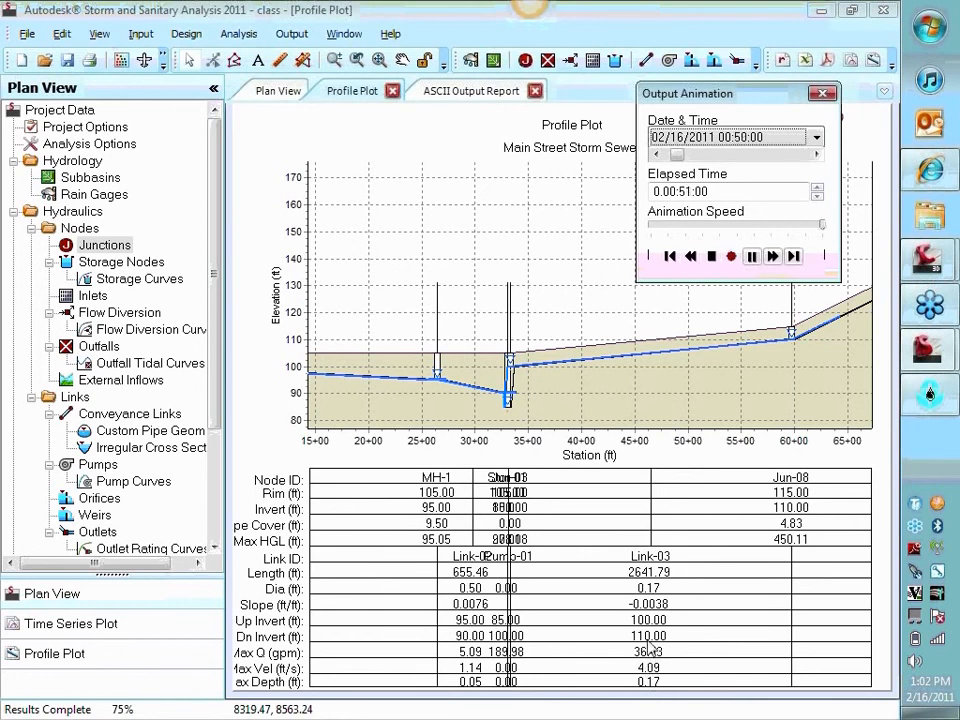
scroll(574, 390, "up", 5)
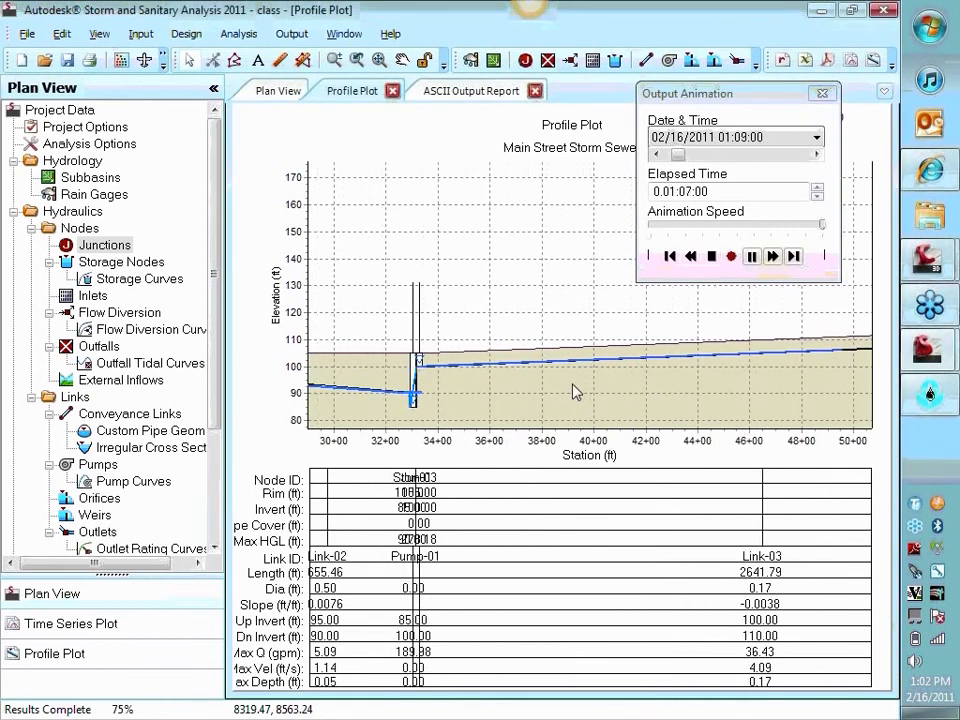
scroll(553, 381, "down", 2)
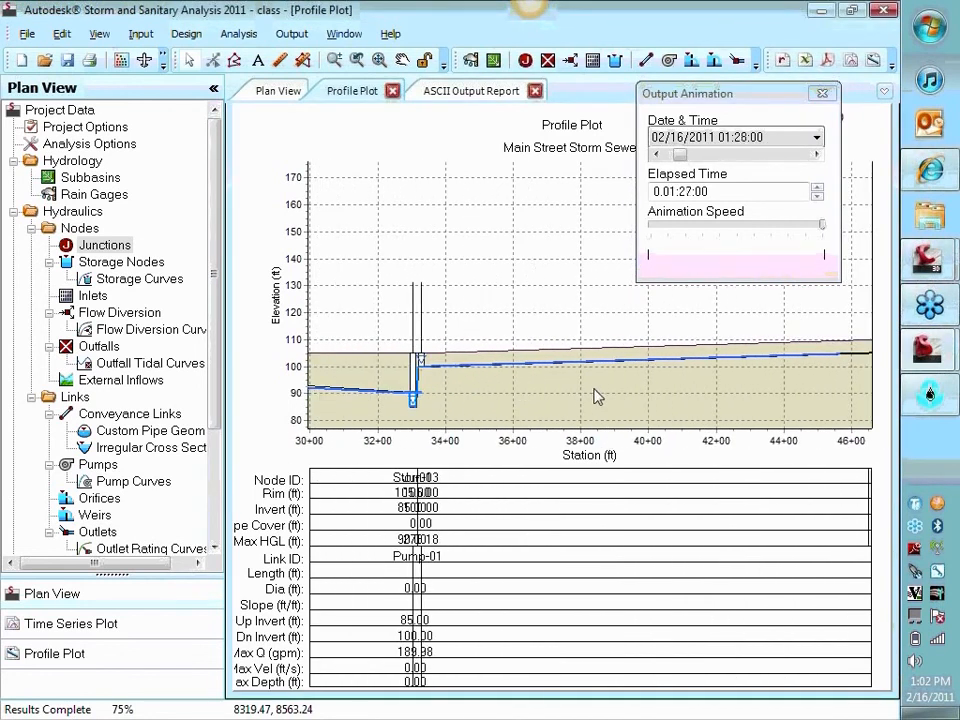
scroll(706, 359, "down", 1)
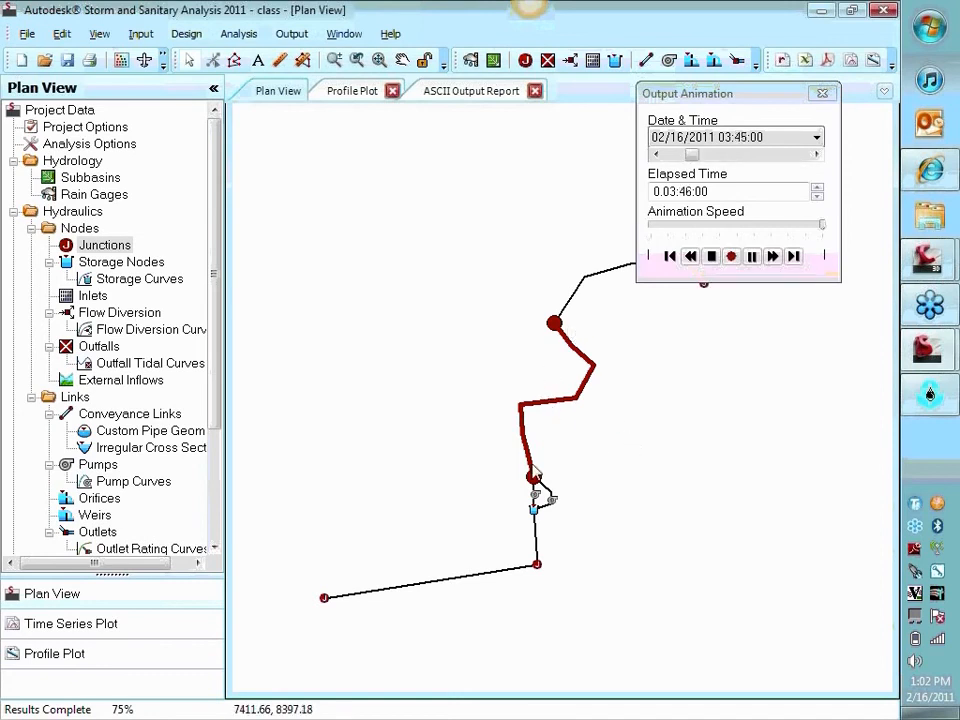
In the plan view's display options, set the node view to Lateral Inflow and the link view to Flow Velocity
left_click_drag(643, 381, 664, 401)
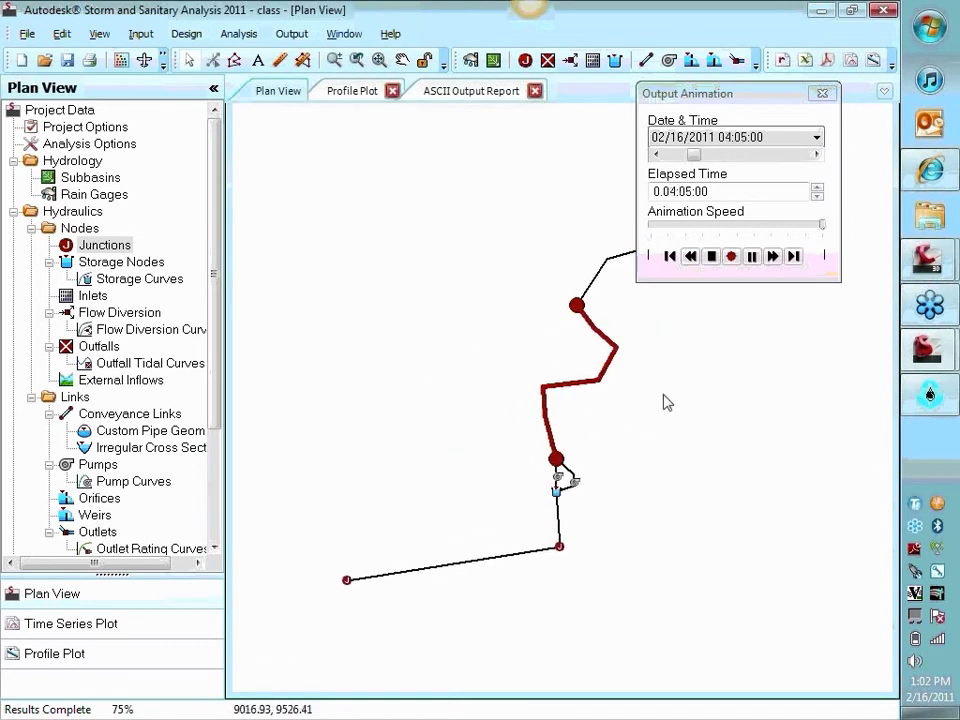
right_click(675, 390)
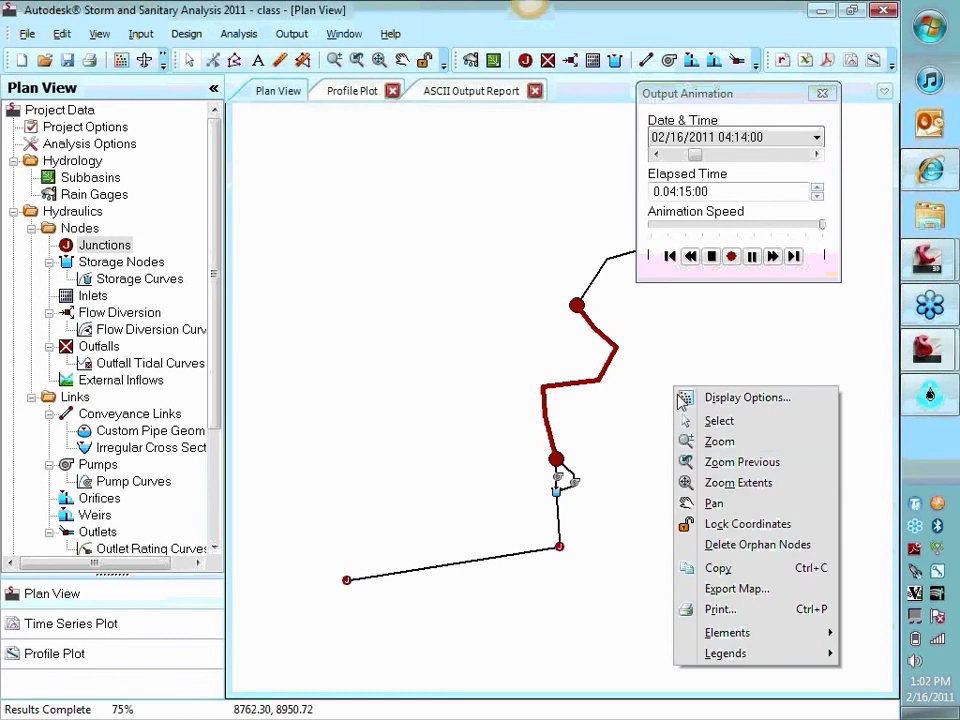
left_click(746, 398)
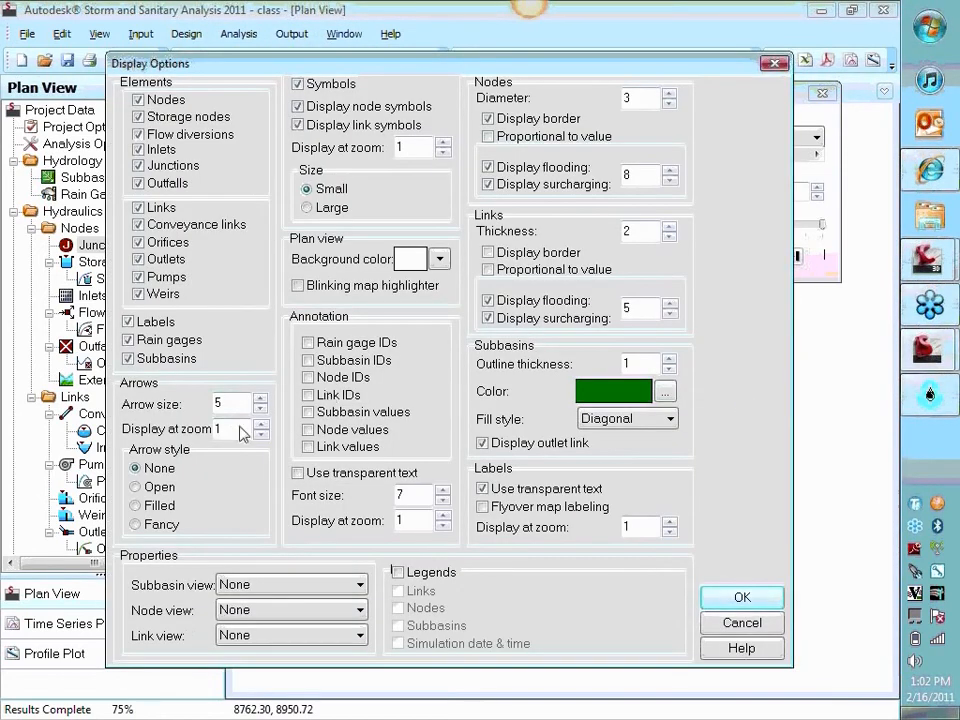
left_click(260, 586)
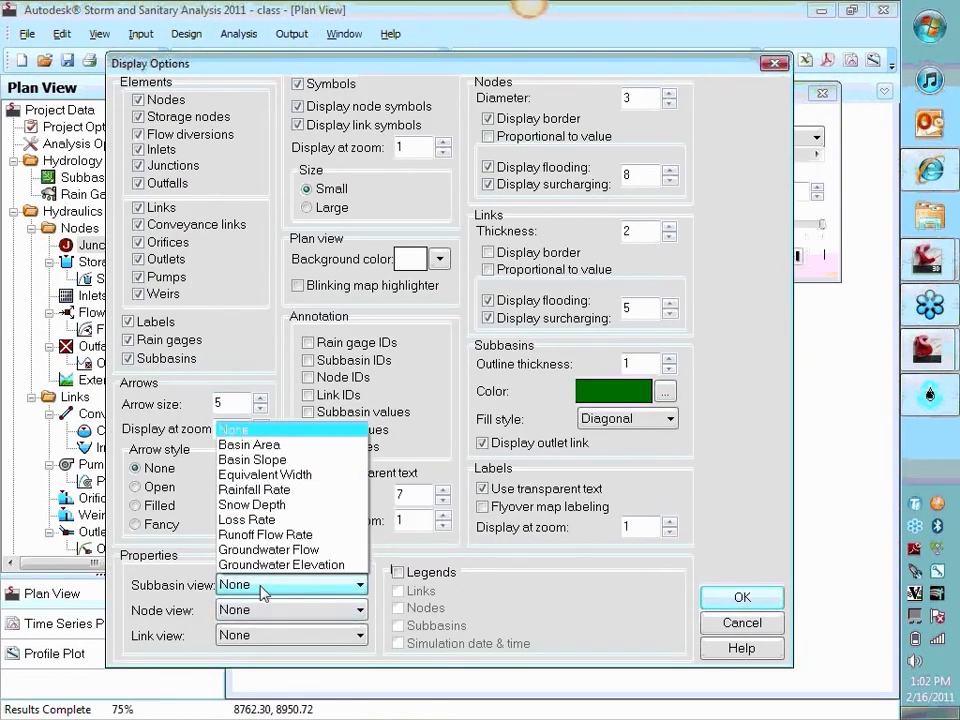
left_click(743, 625)
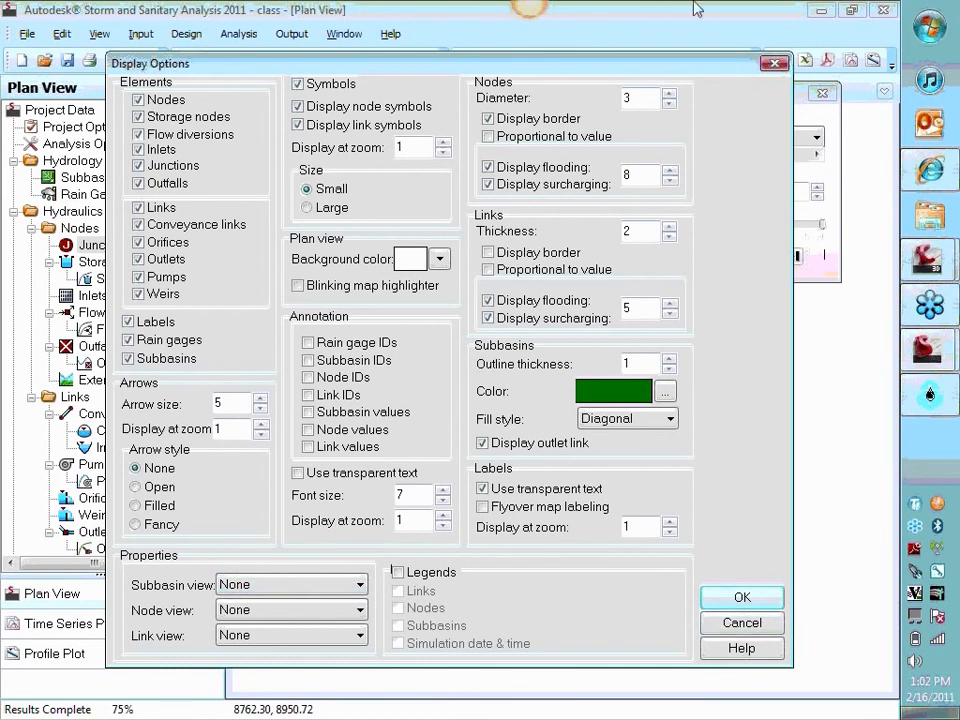
left_click_drag(675, 71, 650, 35)
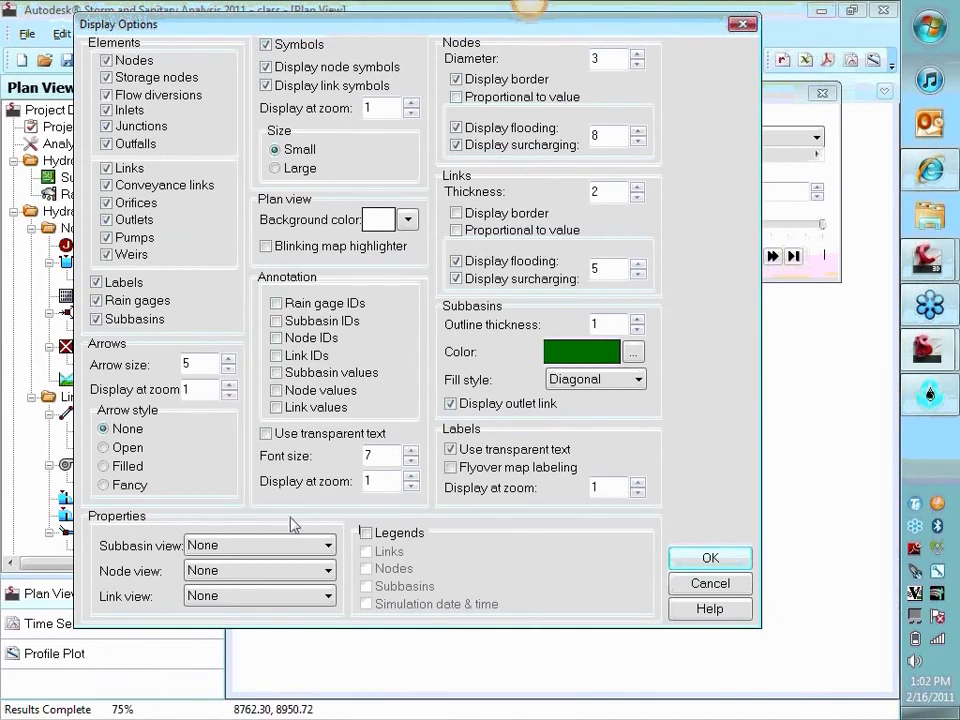
left_click(280, 545)
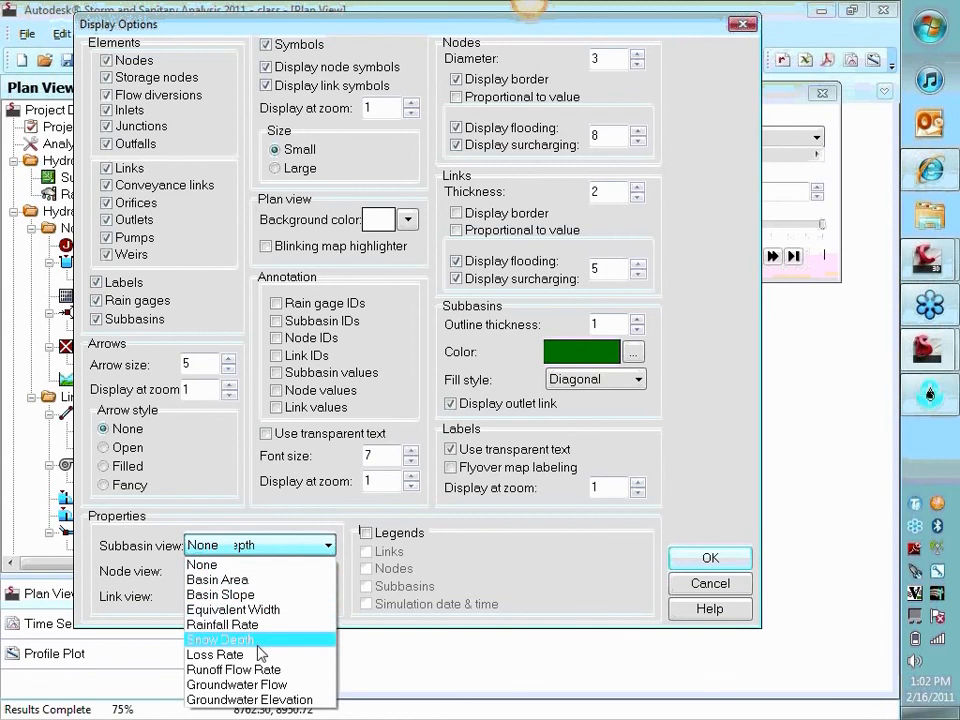
left_click(215, 654)
left_click(280, 596)
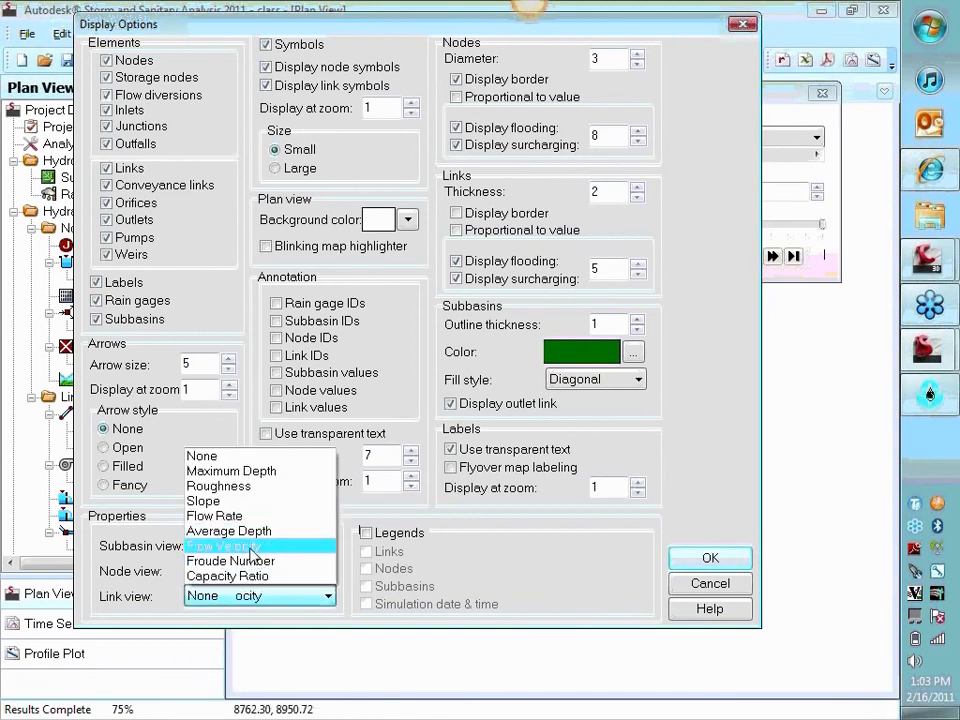
left_click(253, 547)
Turn on the link and node legends in the plan view and place the link legend beside the node legend
left_click(366, 533)
left_click(366, 551)
left_click(366, 568)
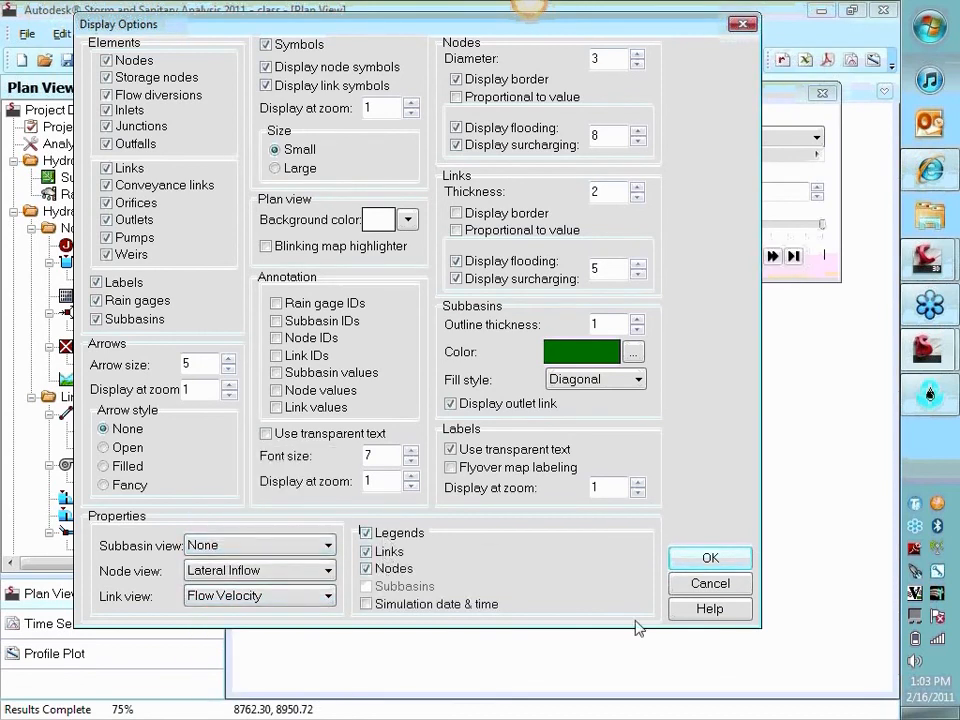
left_click(711, 559)
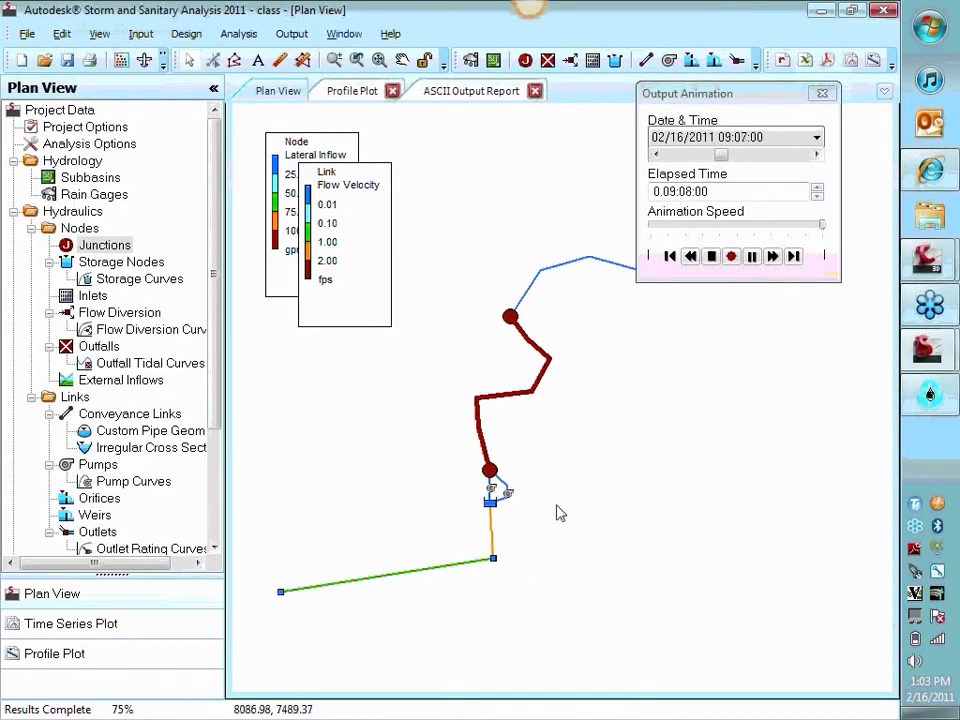
left_click_drag(364, 259, 429, 240)
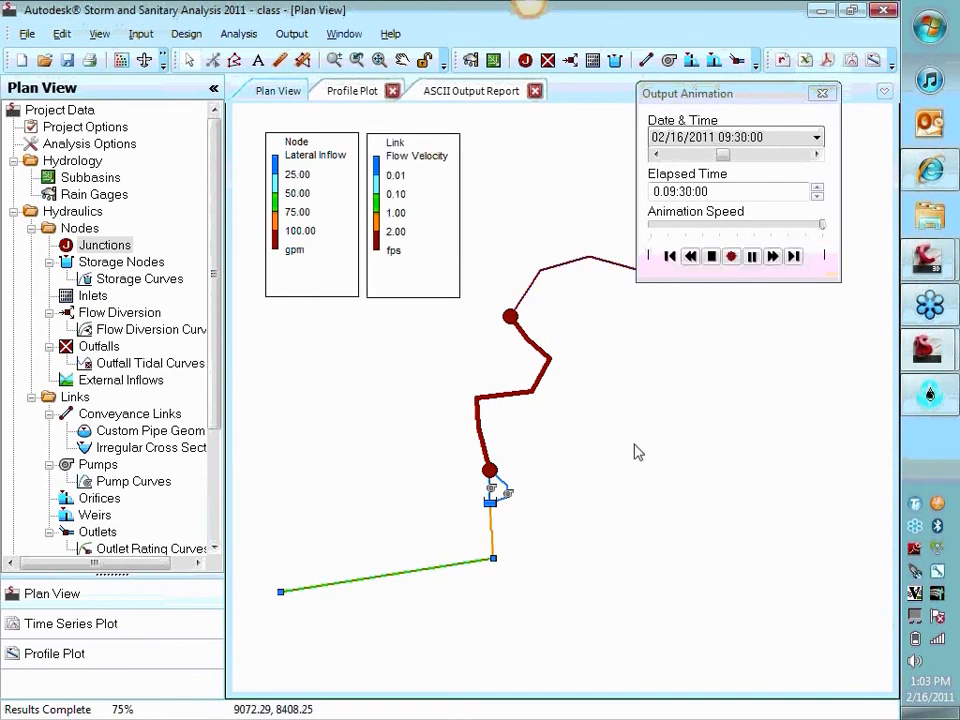
Stop the output animation and open the time series plot showing velocities for Link-03, Link-04 and Link-05
left_click(711, 256)
left_click(368, 98)
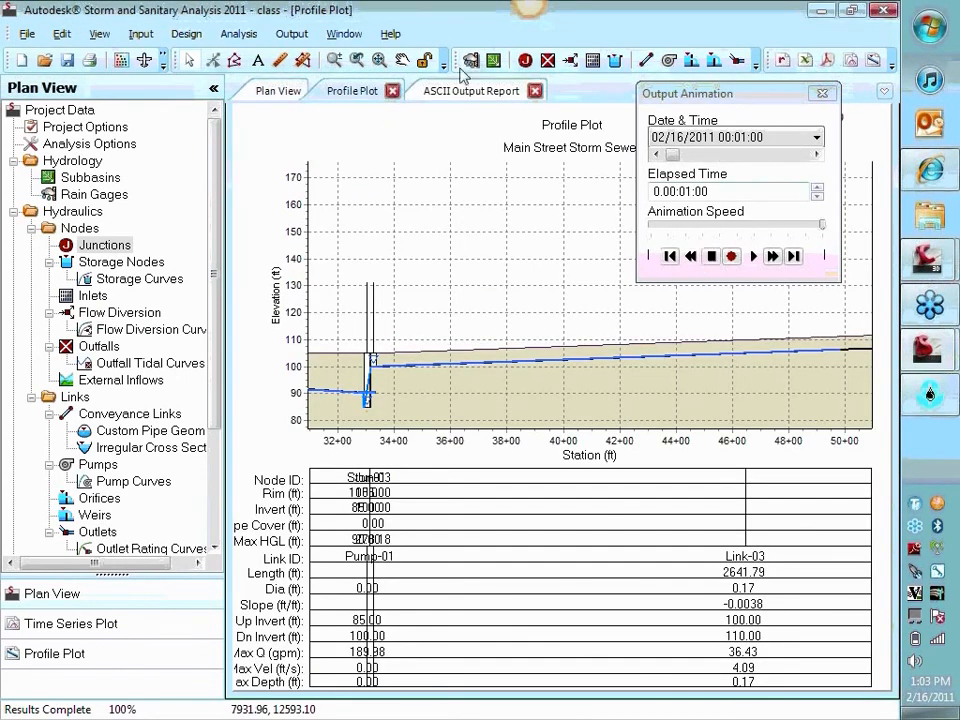
left_click(277, 92)
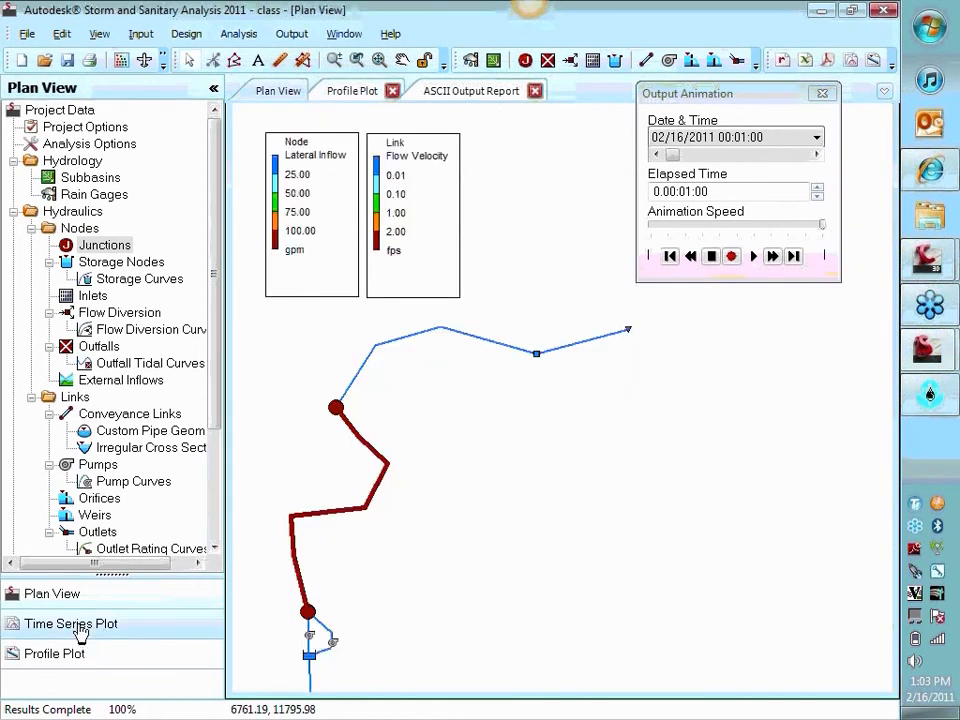
left_click(79, 625)
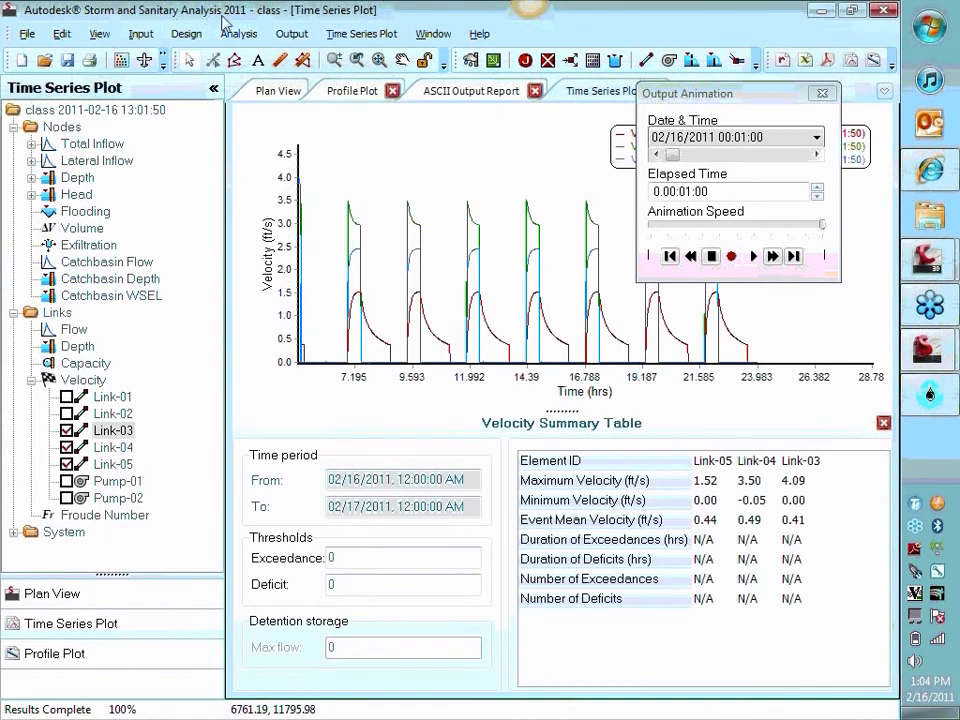
Look through the node volume and flooding results available for the time series plot, and close the output animation controls
left_click(252, 34)
mouse_move(292, 34)
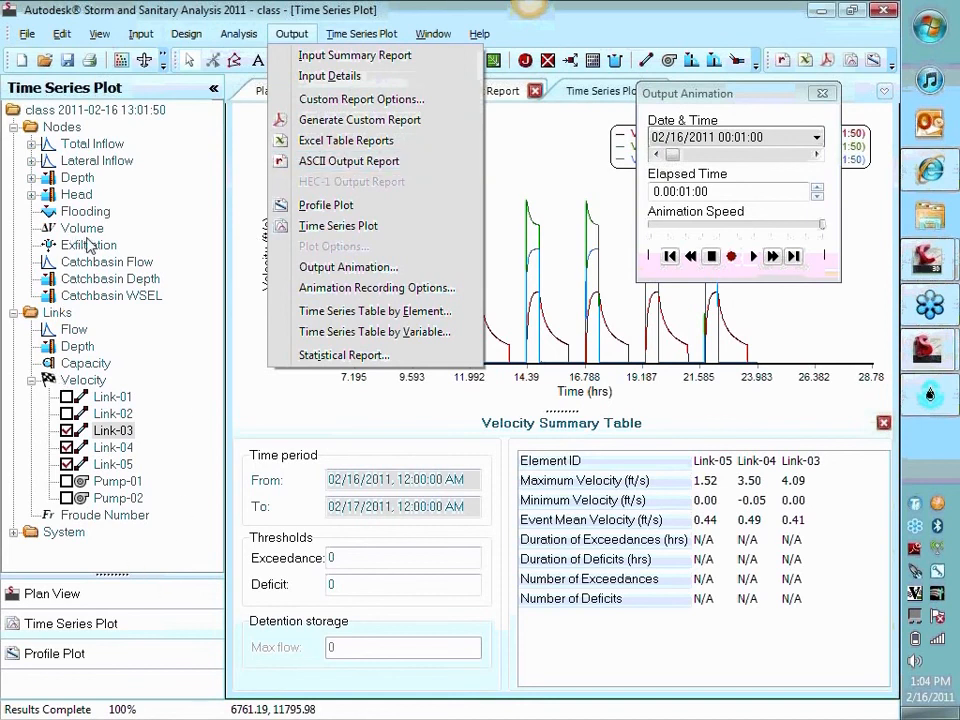
left_click(90, 245)
left_click(80, 228)
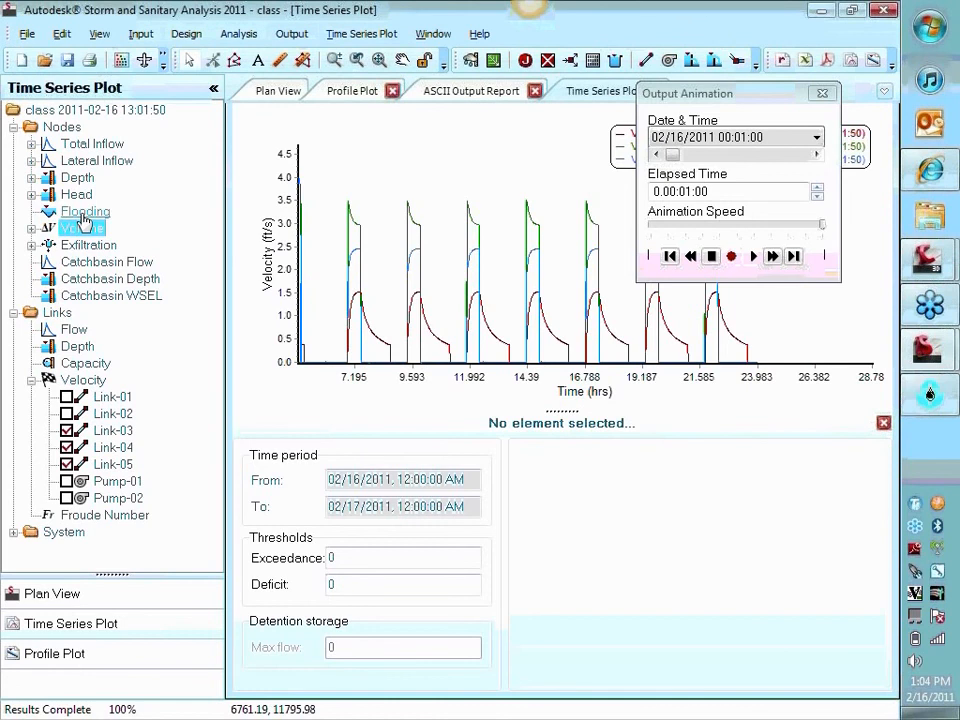
left_click(84, 212)
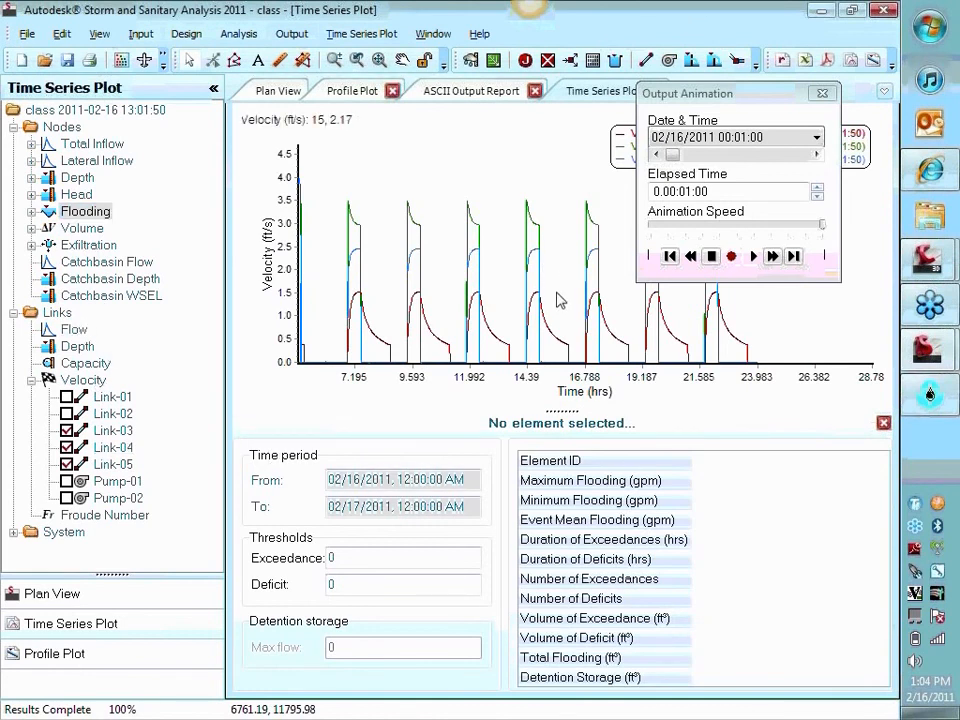
left_click(822, 93)
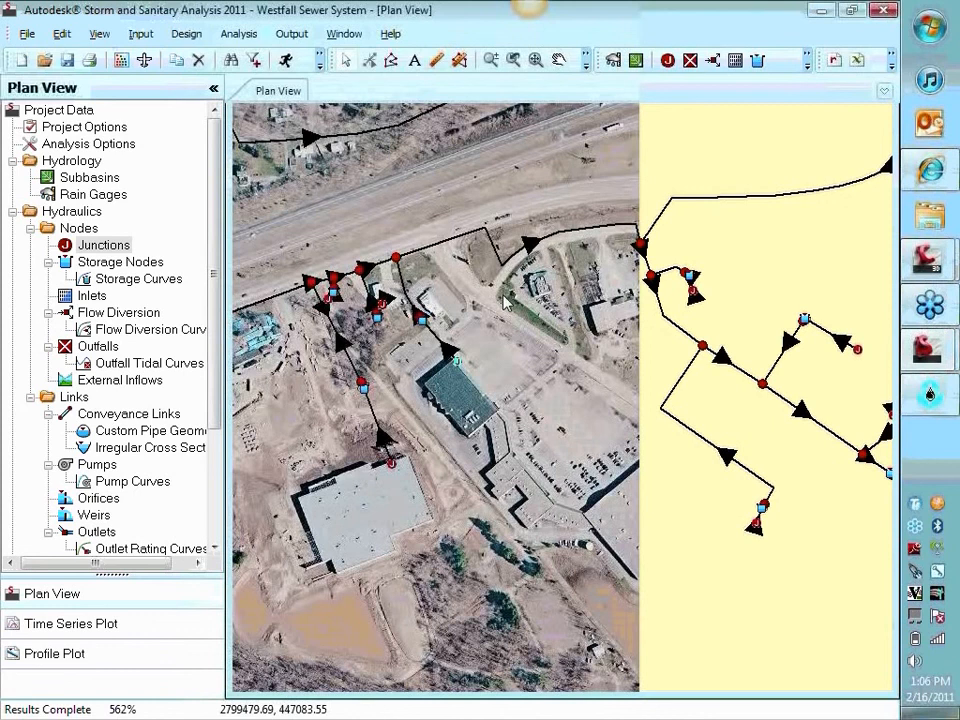
Display node lateral inflow and link flow velocity with legends in the Westfall Sewer System plan view
right_click(558, 352)
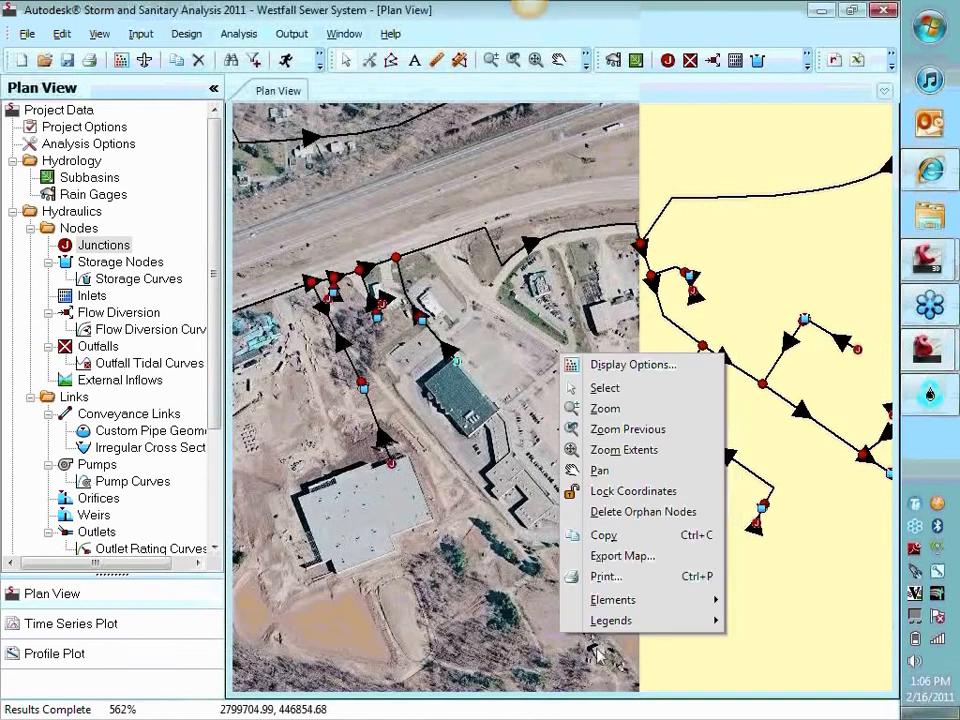
left_click(632, 365)
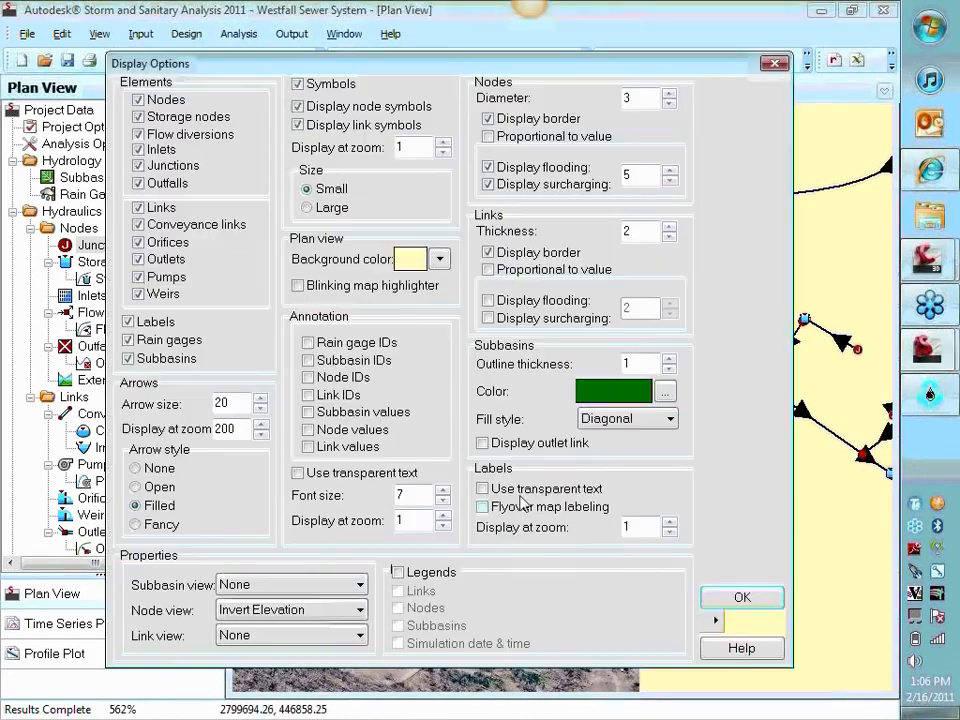
left_click(261, 609)
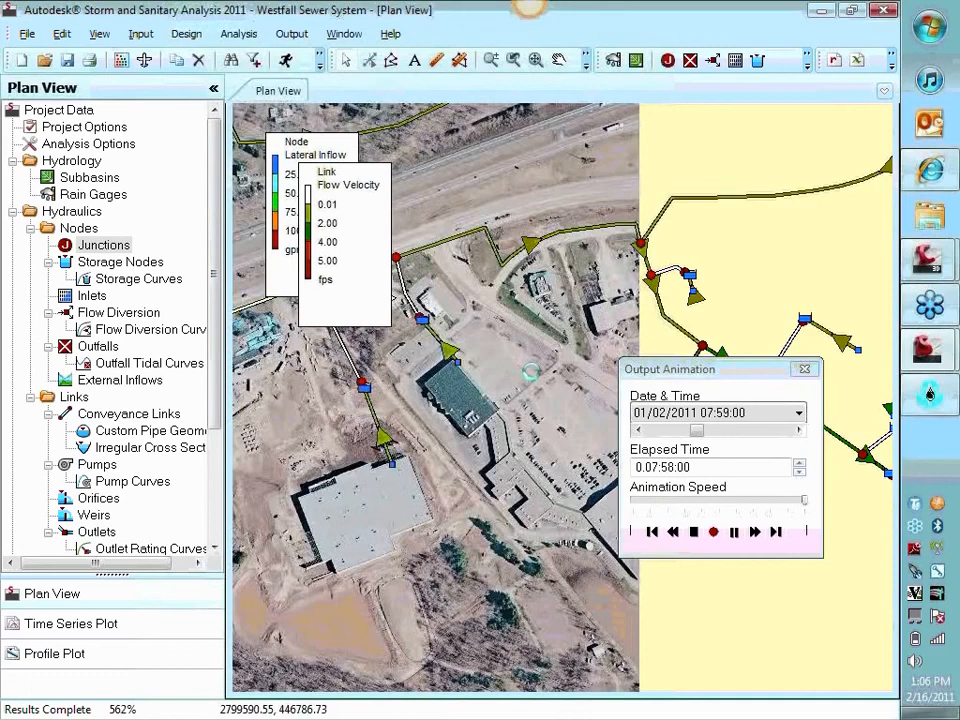
scroll(530, 372, "down", 1)
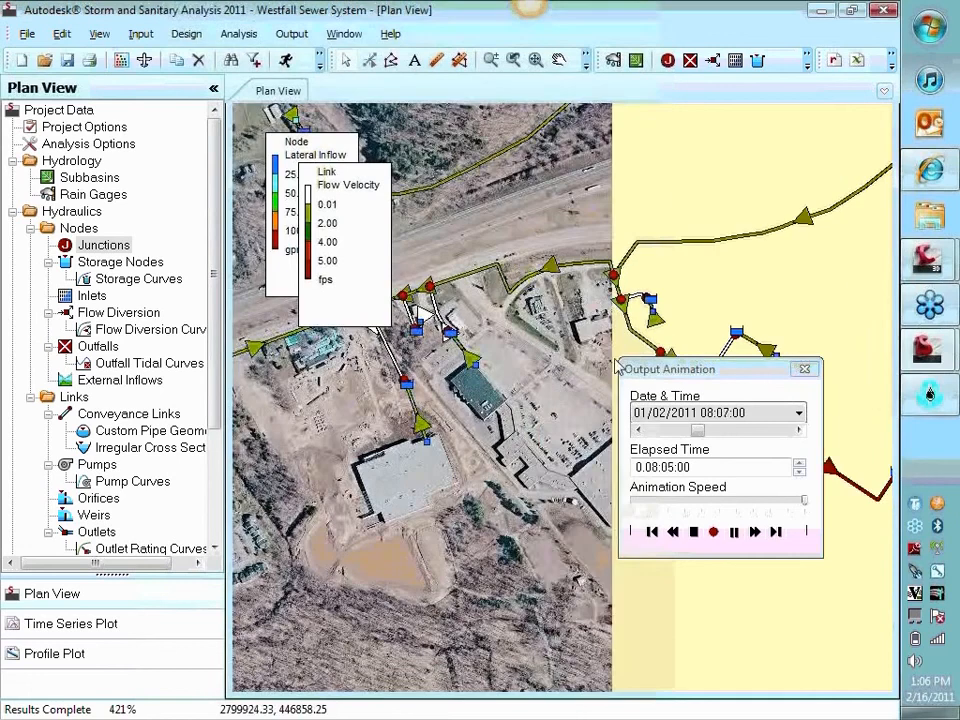
Move the output animation controls clear of the pipe network, and open the time series plot with its Centerpoint-Source data table closed
left_click_drag(710, 369, 630, 436)
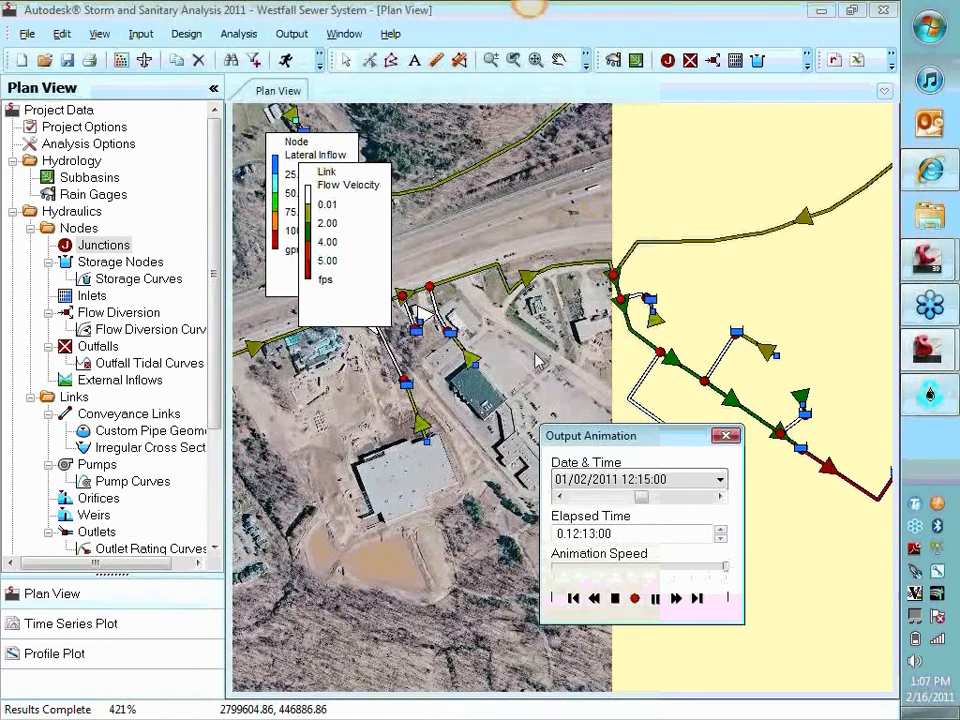
left_click(78, 625)
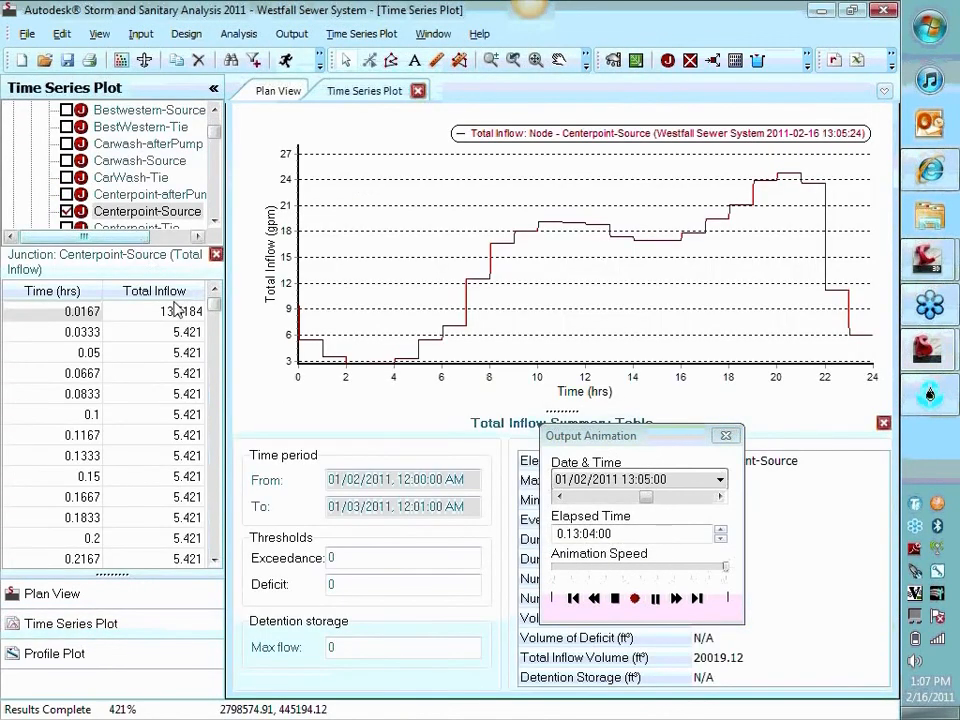
left_click(216, 255)
Look through the node and link results available for the time series plot and collapse the Total Inflow element list
scroll(214, 189, "down", 15)
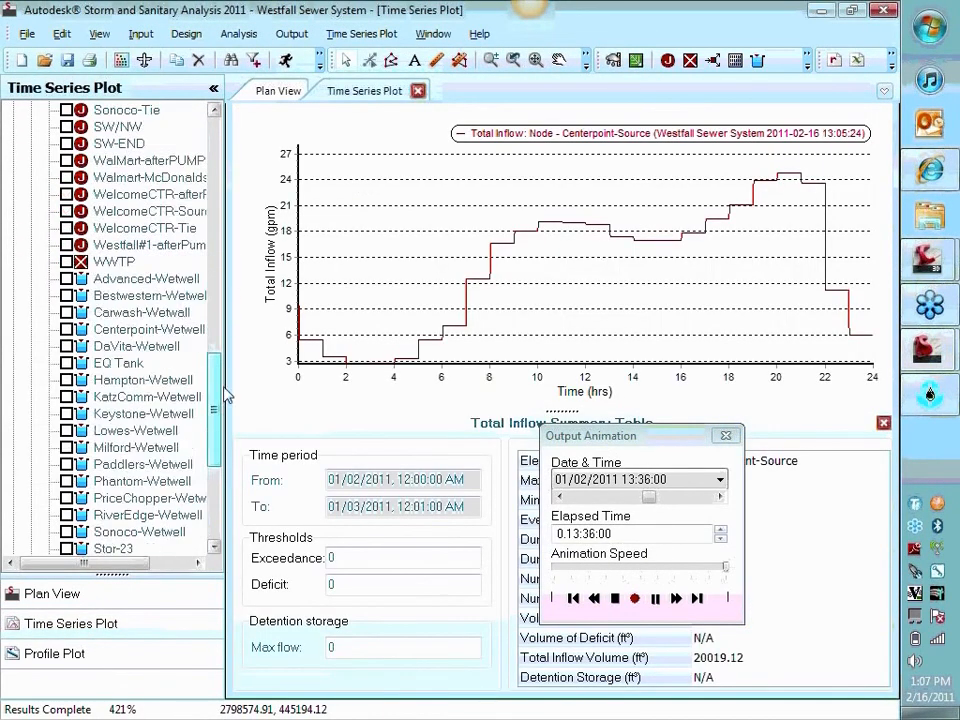
left_click(16, 515)
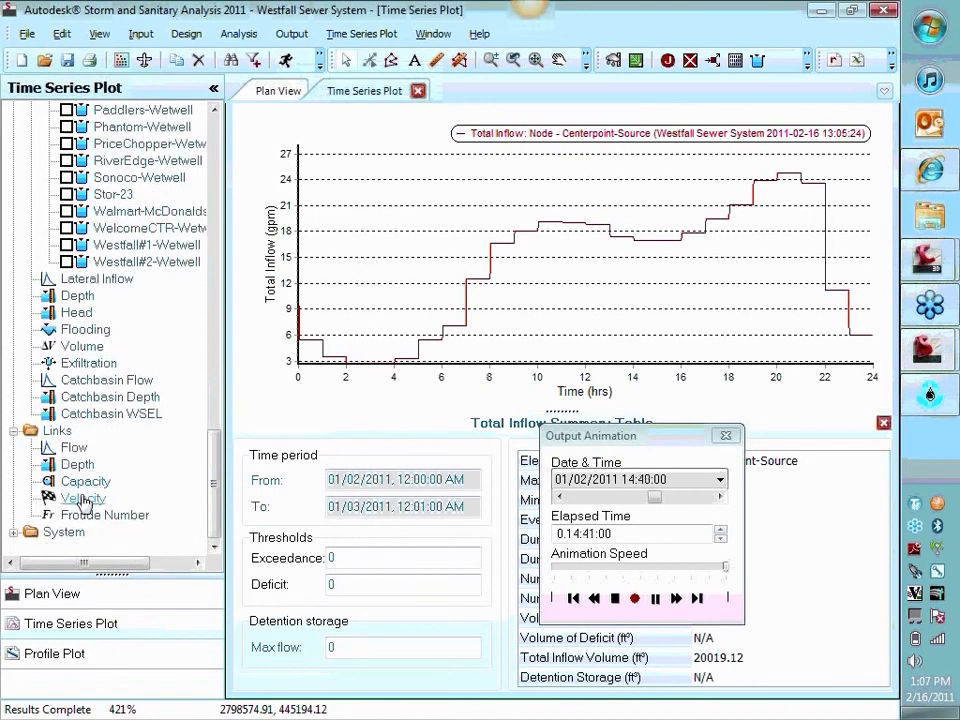
scroll(90, 415, "up", 20)
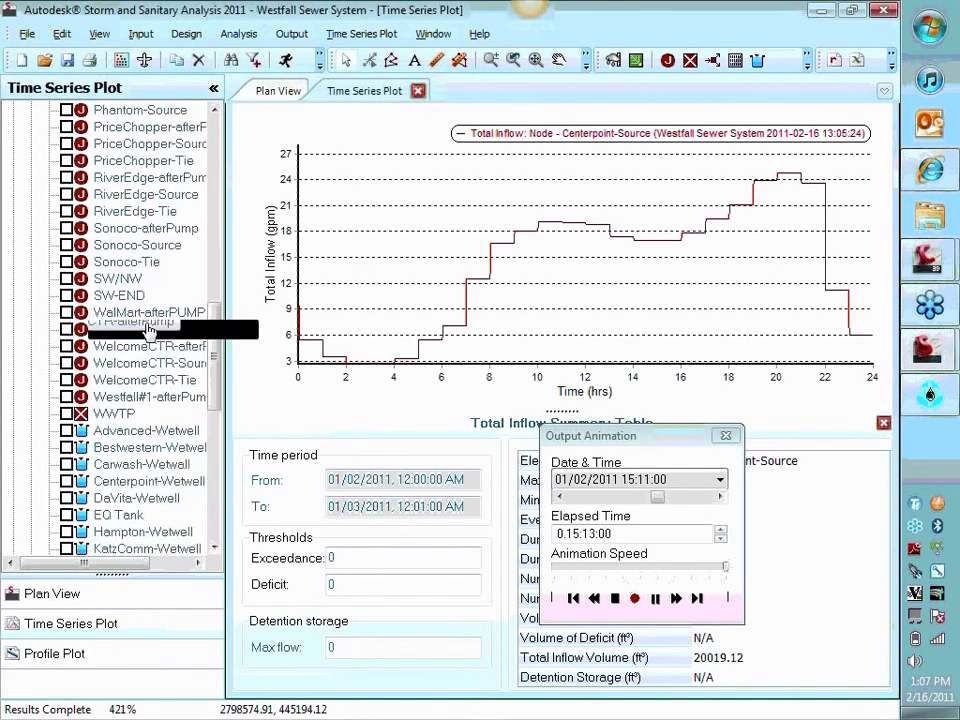
left_click(32, 144)
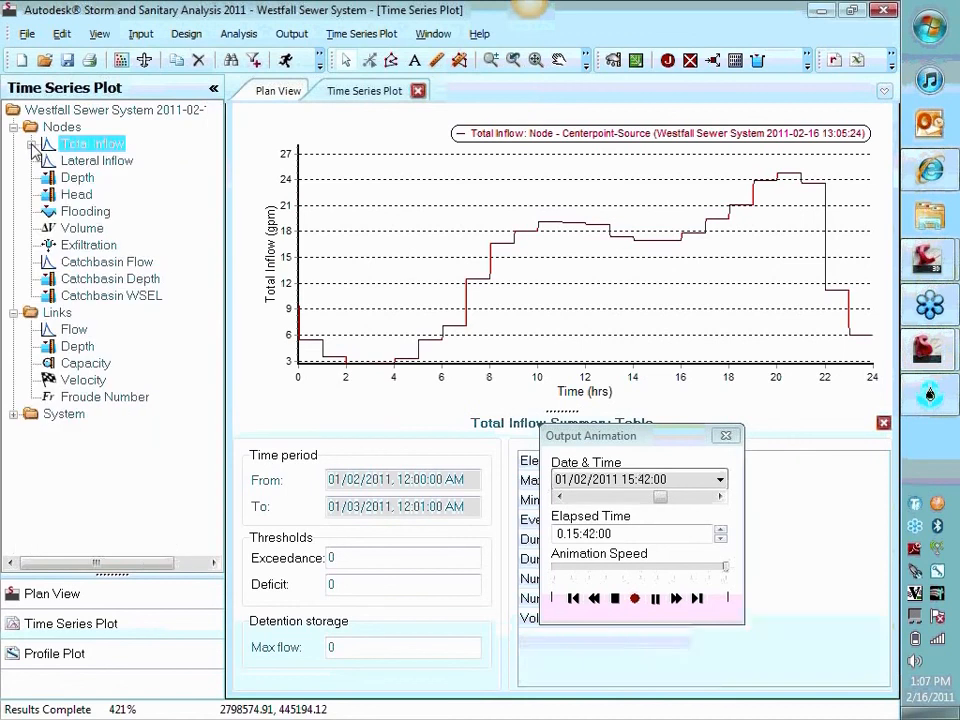
Plot the head time series of the Centerpoint-Tie node from the plan view and enlarge the midday portion
left_click(262, 92)
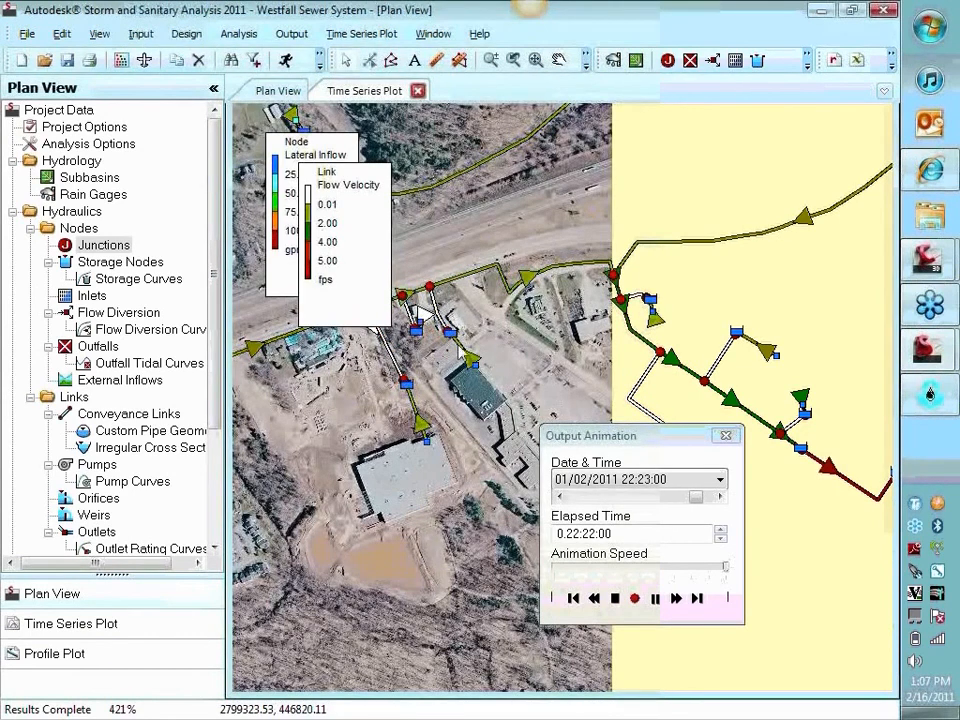
left_click(345, 90)
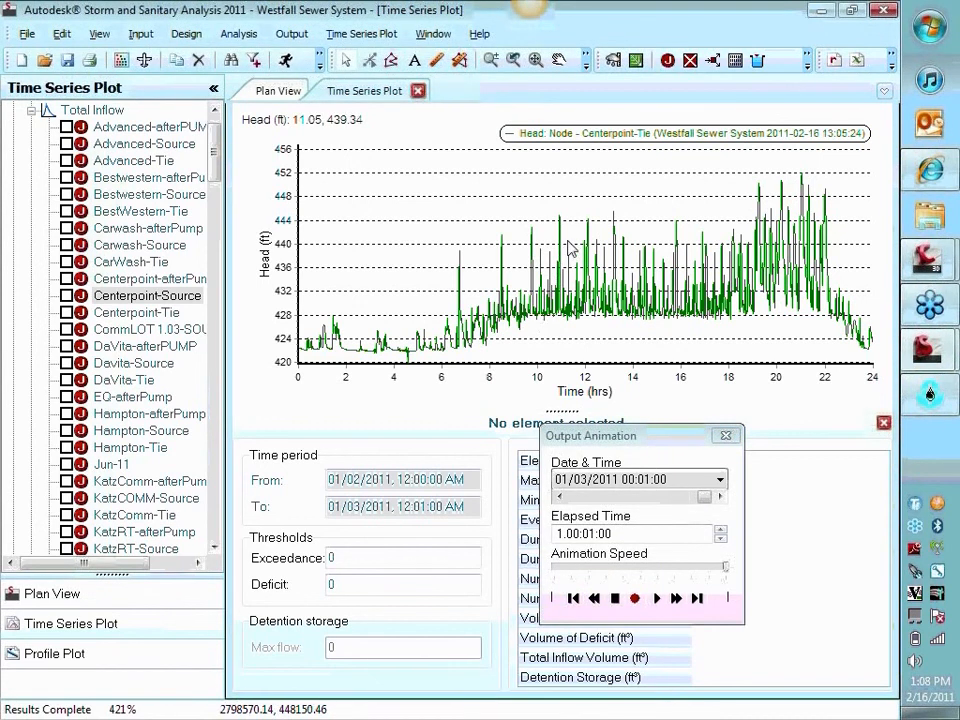
scroll(572, 248, "up", 2)
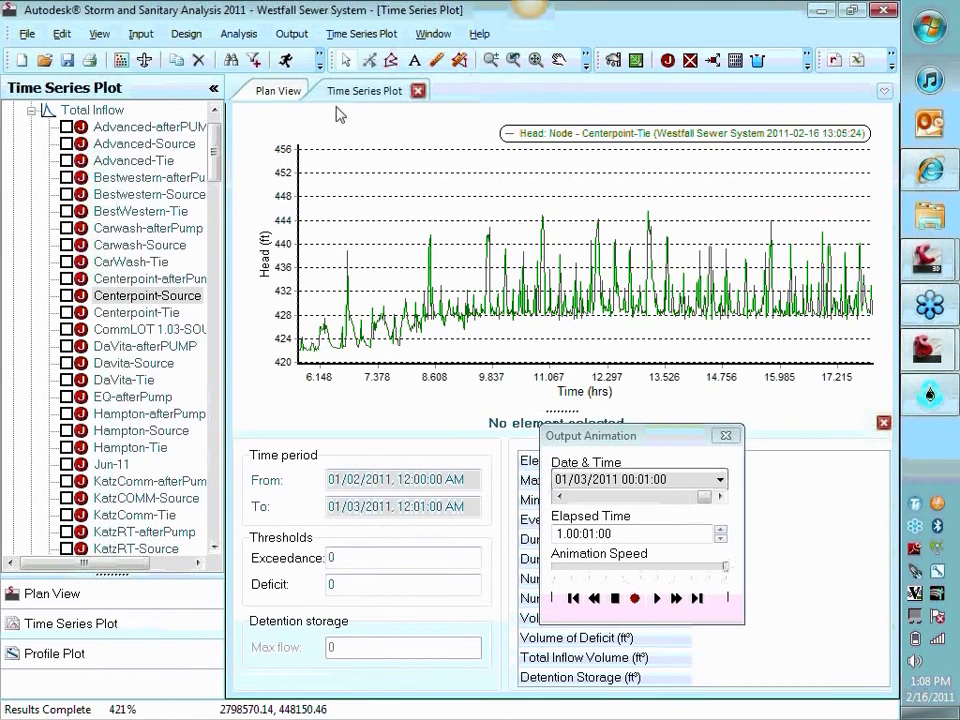
Revisit the pump connections in the plan view and examine the Centerpoint-Tie head peaks between about hours 10 and 12
left_click(272, 93)
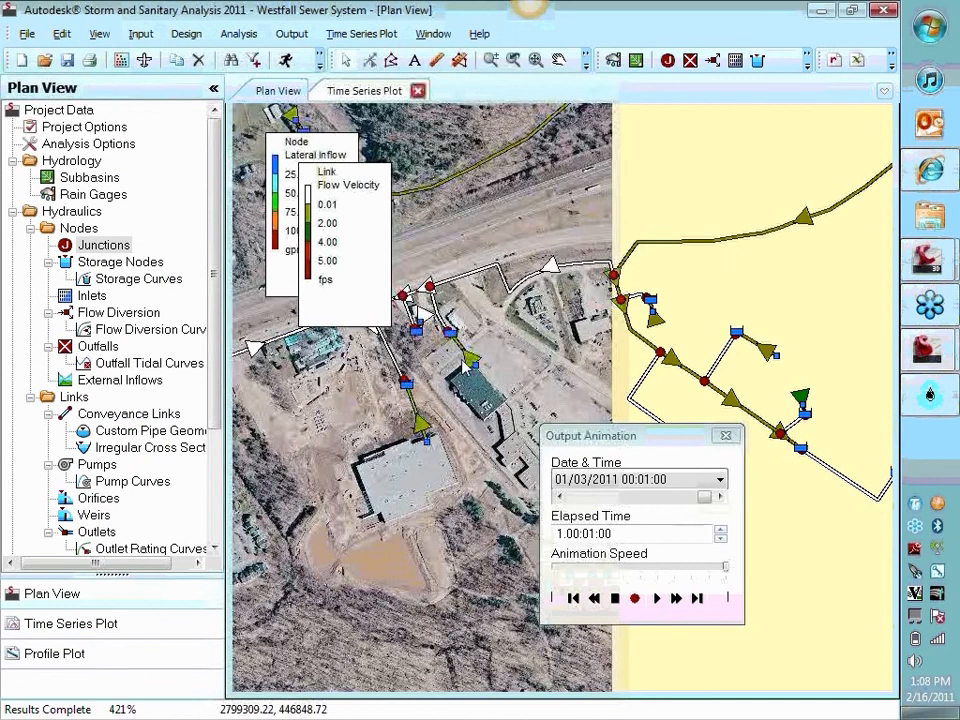
left_click(387, 97)
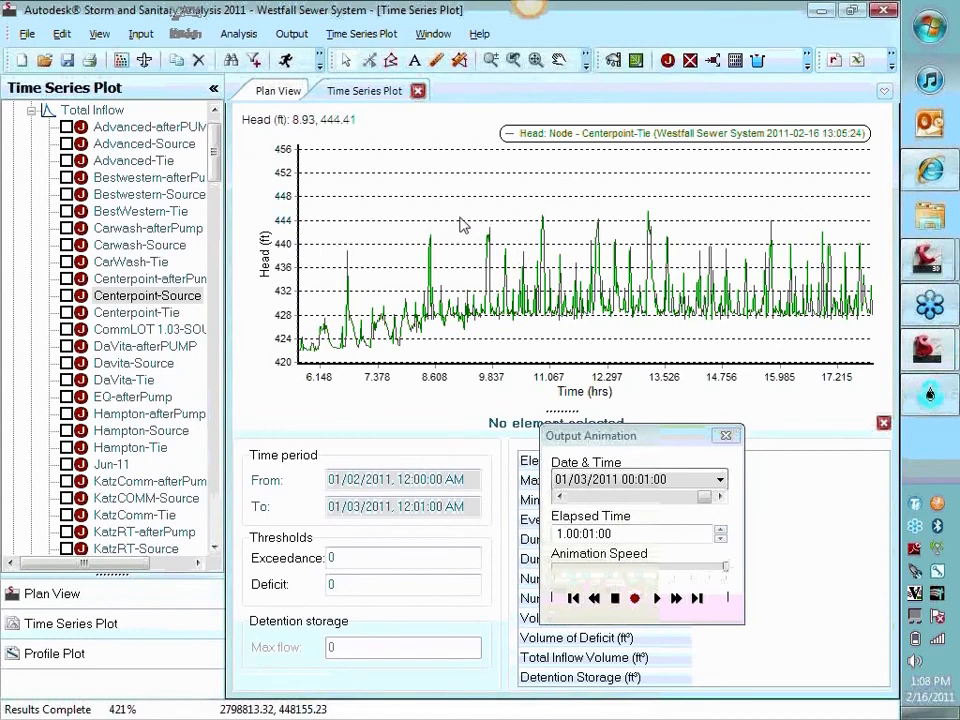
scroll(564, 223, "up", 3)
scroll(568, 223, "up", 2)
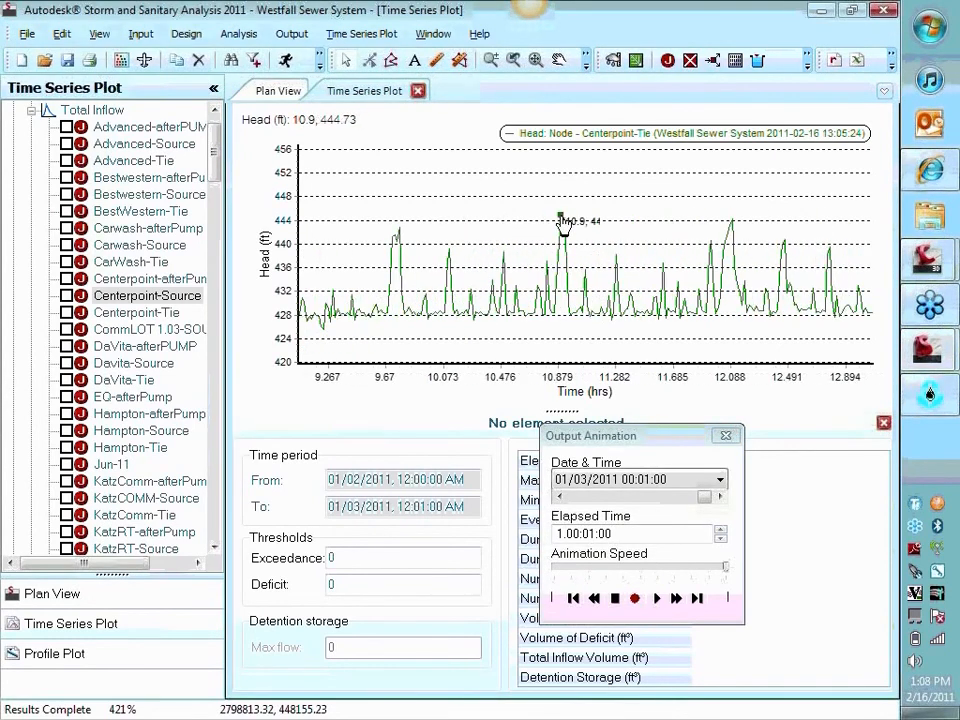
scroll(598, 258, "up", 1)
scroll(598, 254, "up", 1)
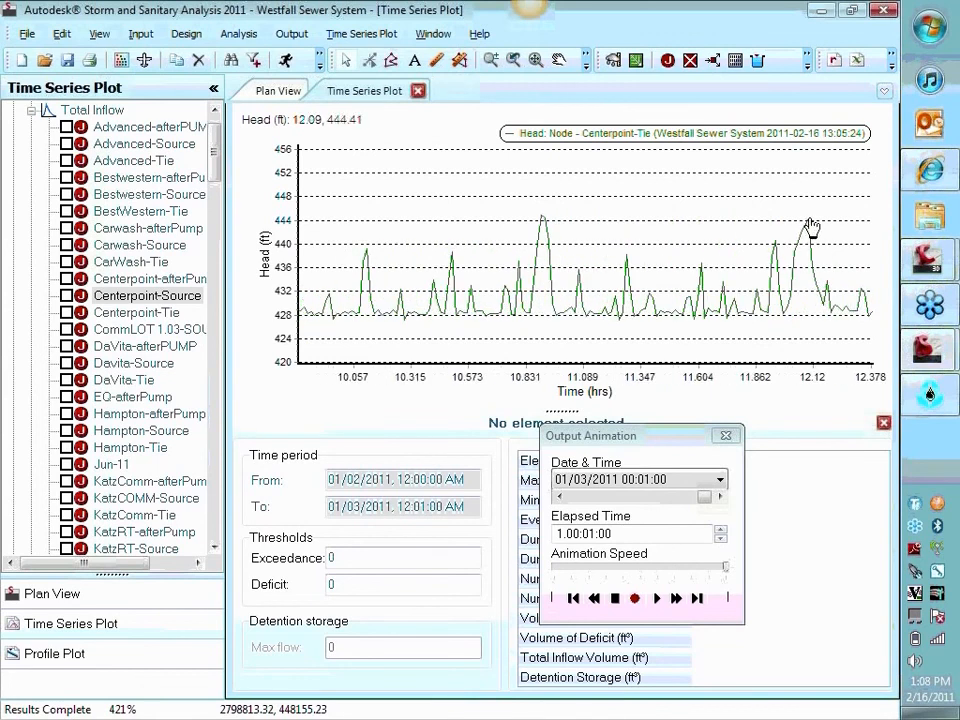
left_click(809, 219)
Examine the evening head peaks of Centerpoint-Tie between about hours 17 and 22, including the one at hour 19.25
scroll(786, 246, "down", 1)
left_click_drag(769, 247, 391, 219)
scroll(640, 266, "down", 3)
left_click_drag(549, 209, 357, 215)
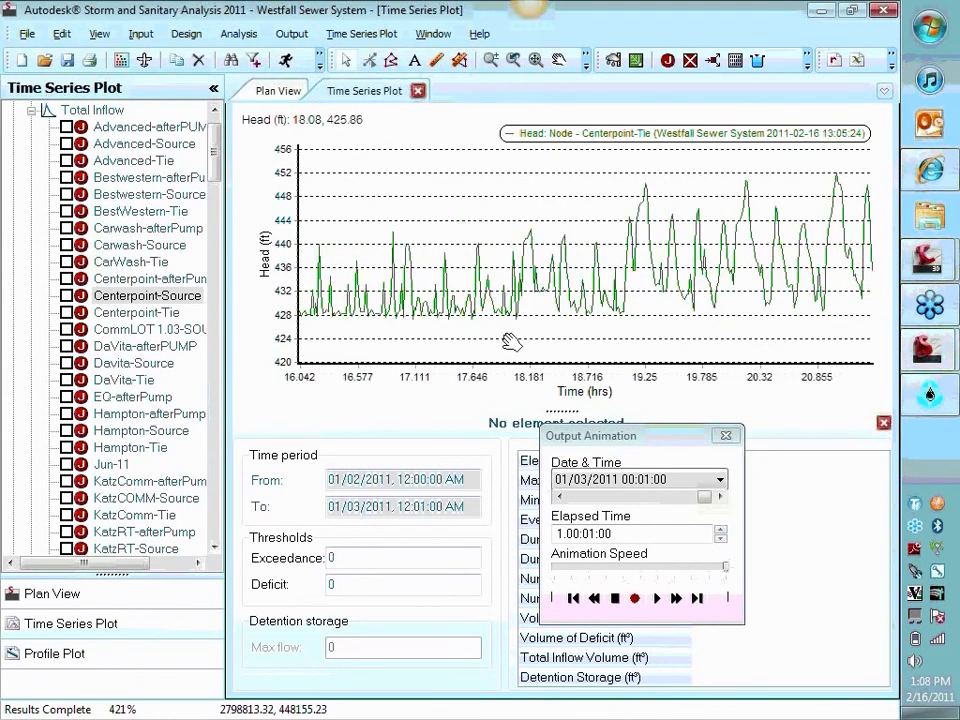
left_click(649, 190)
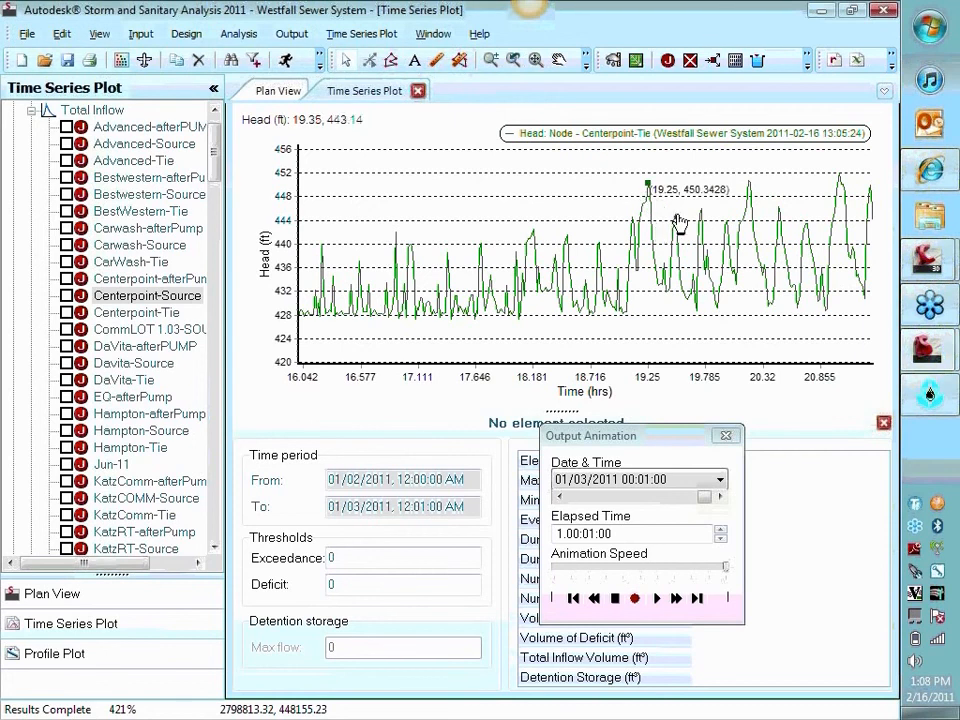
left_click_drag(666, 268, 620, 280)
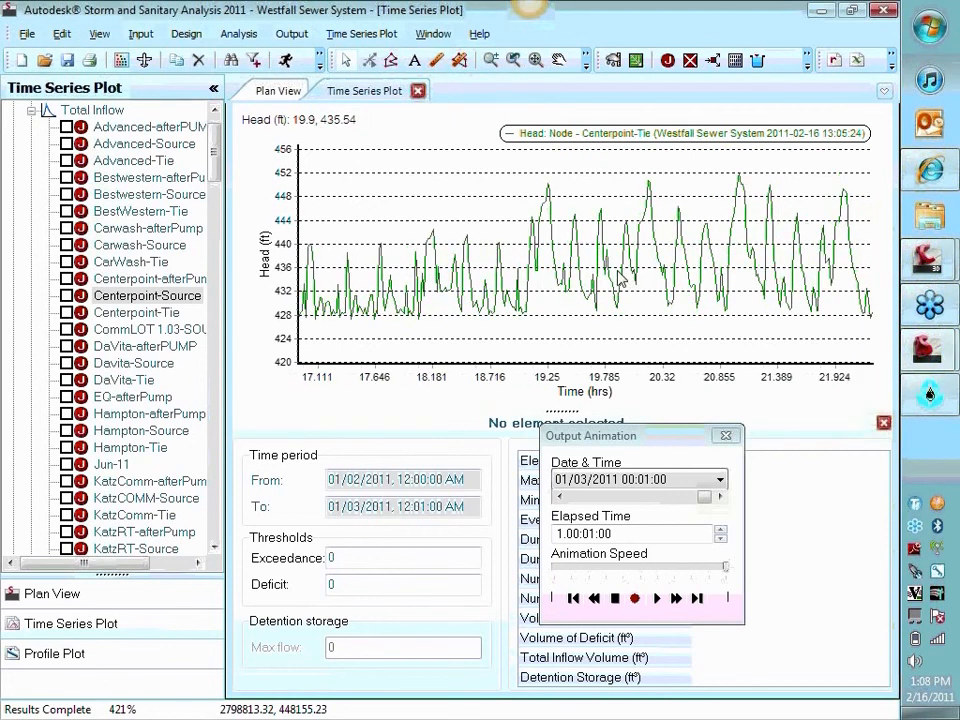